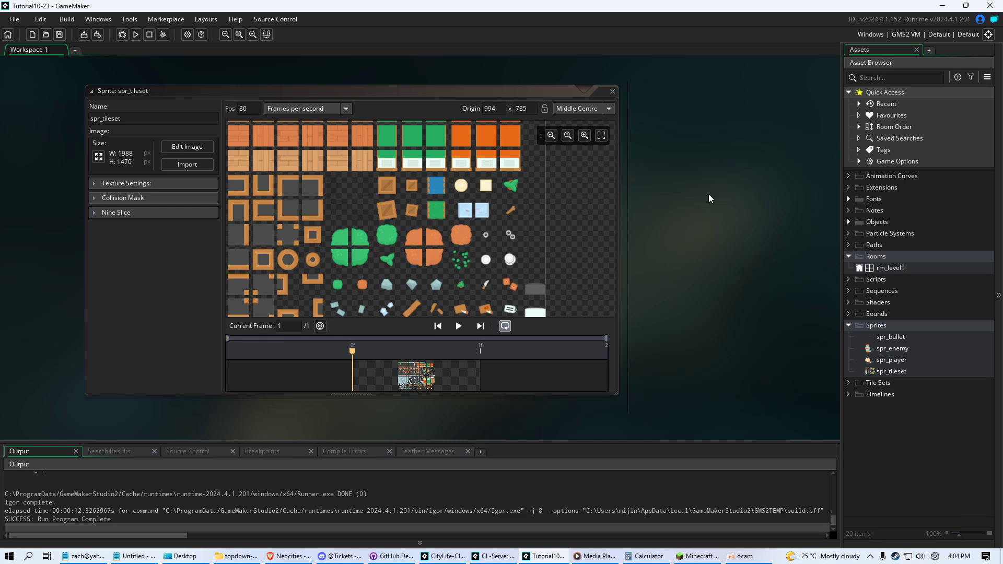
# Open the spr_player and spr_enemy sprites for inspection and return to spr_tileset
pyautogui.doubleClick(910, 361)
pyautogui.doubleClick(913, 349)
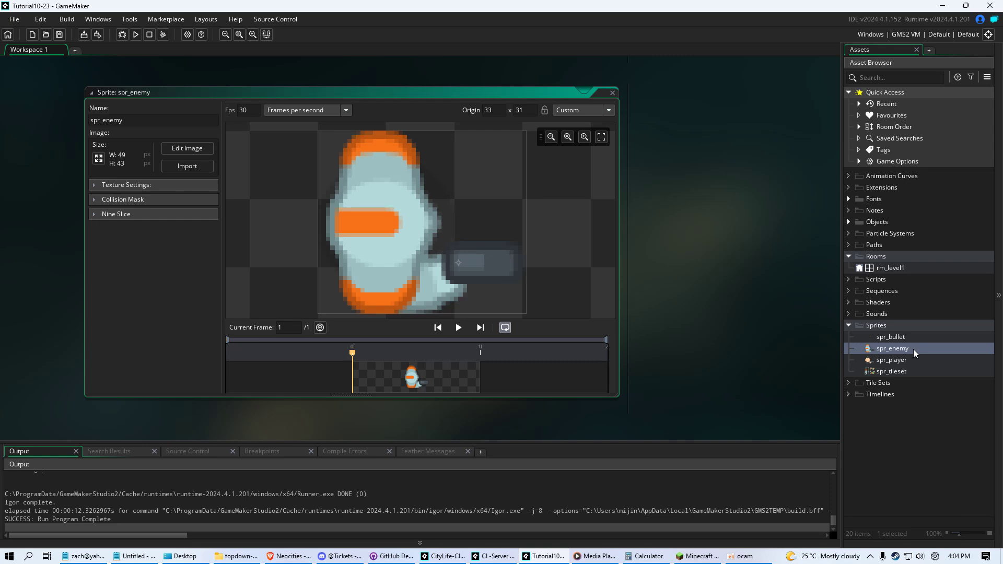
pyautogui.doubleClick(897, 372)
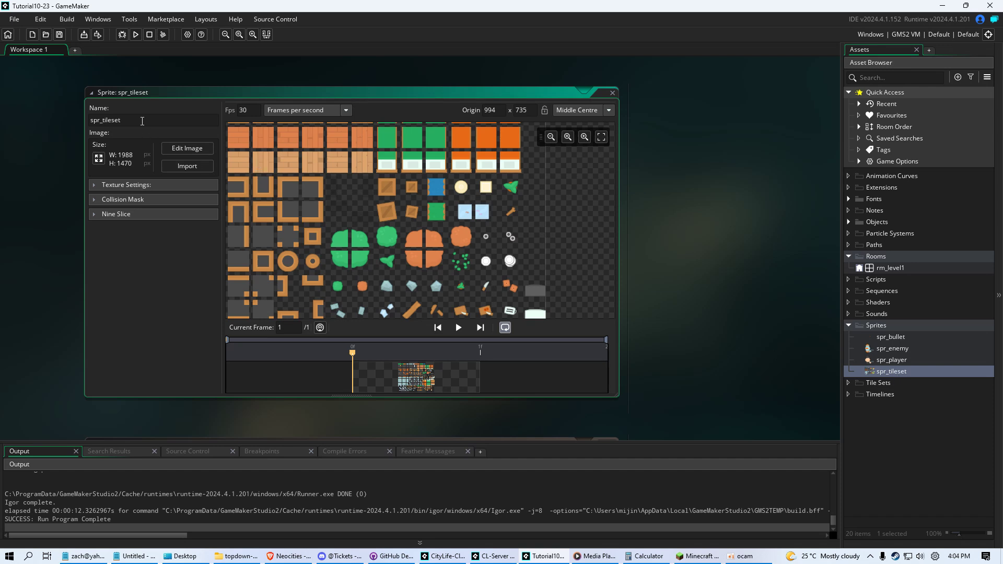
# Import the spritesheet_tiles image from the topdown-shooter Spritesheet folder into spr_tileset
pyautogui.moveTo(142, 121); pyautogui.dragTo(101, 122)
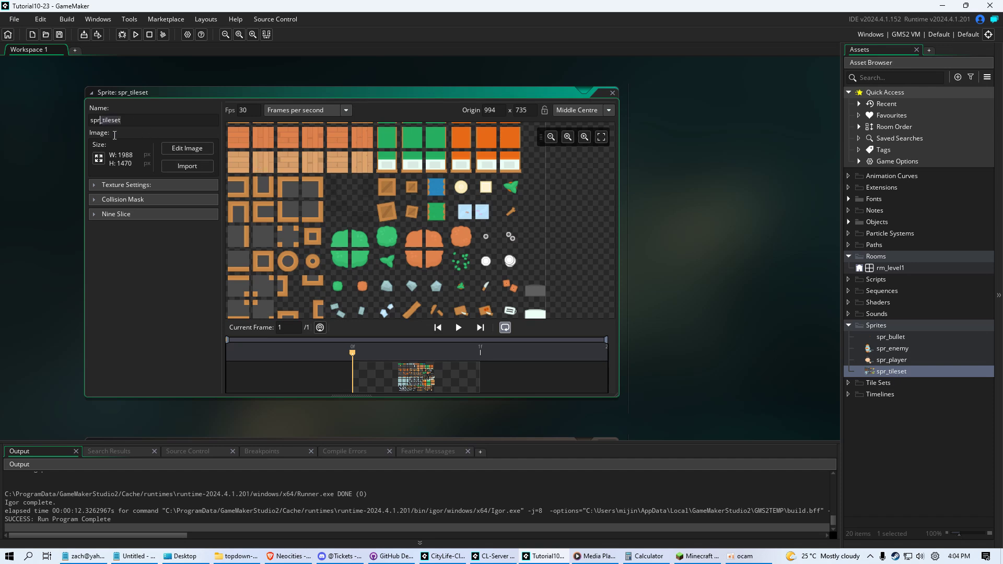
pyautogui.click(197, 167)
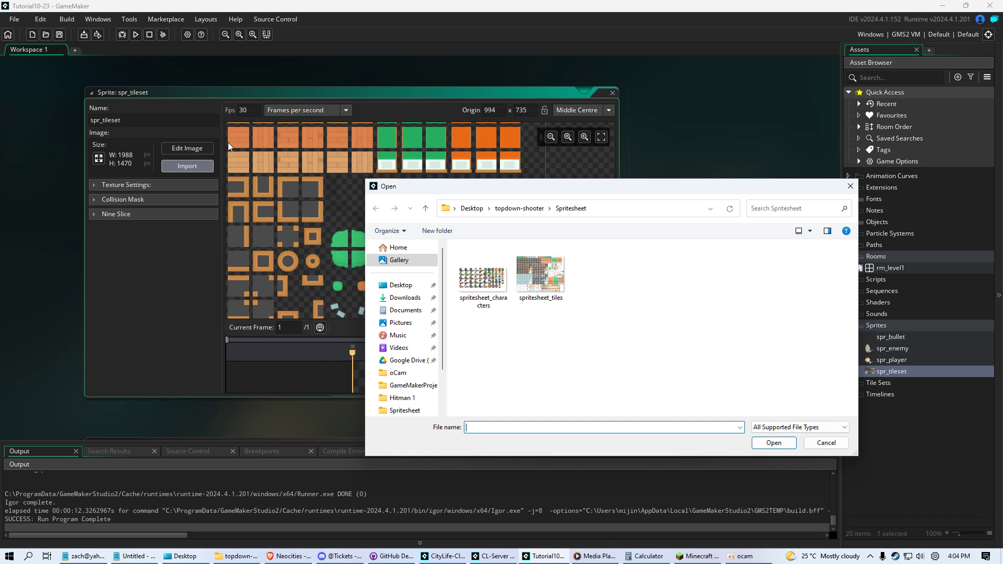
pyautogui.click(540, 209)
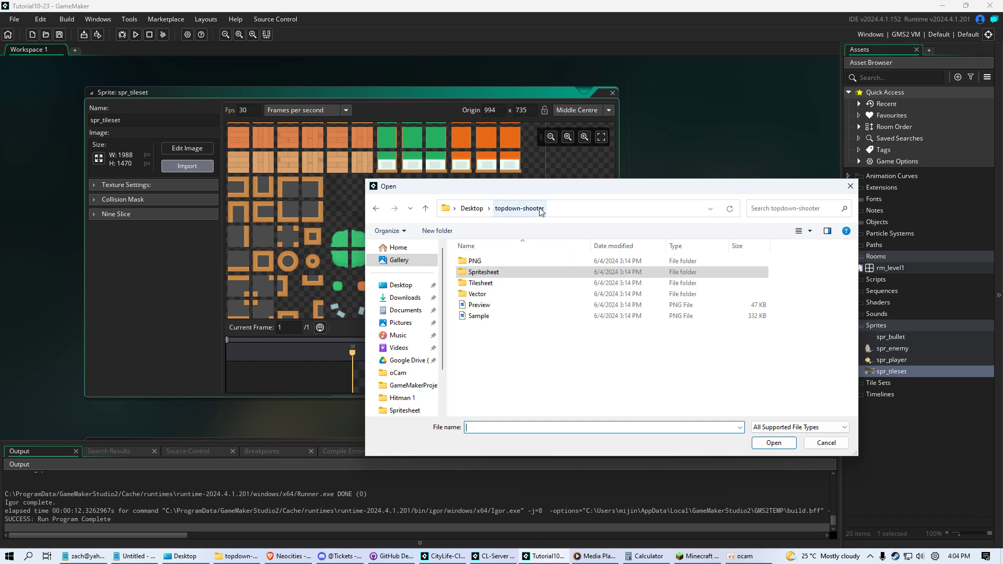
pyautogui.doubleClick(495, 272)
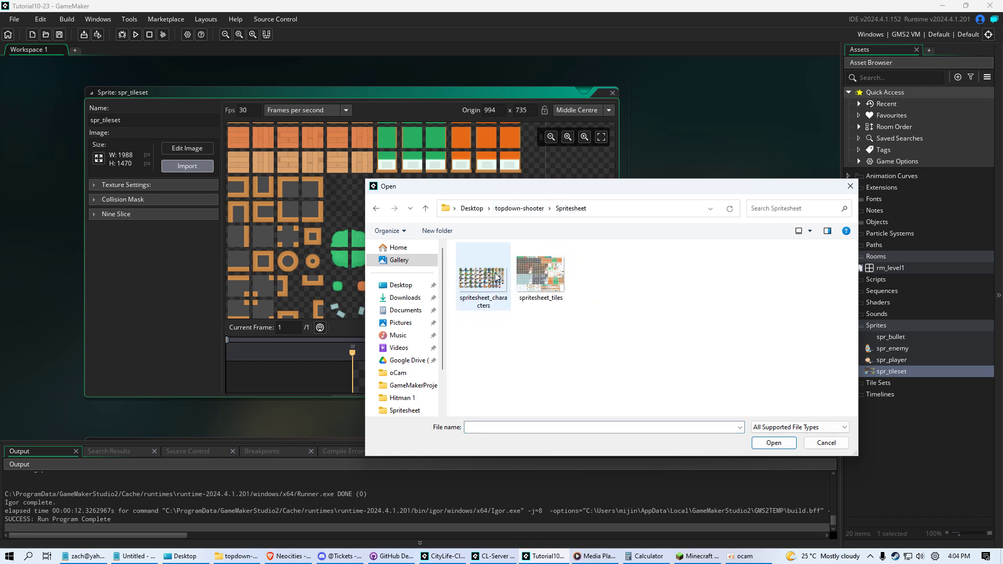
pyautogui.click(550, 296)
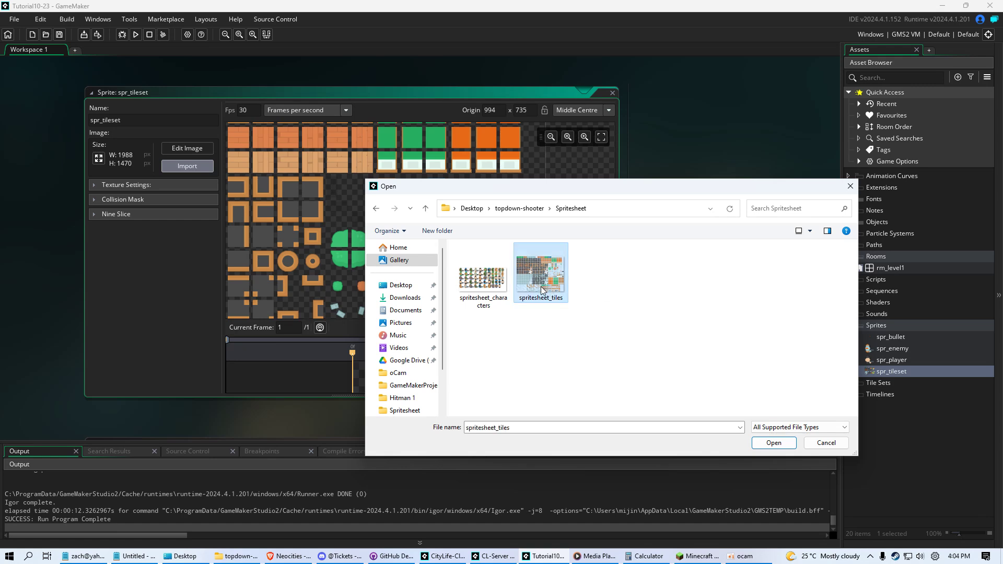
pyautogui.doubleClick(541, 287)
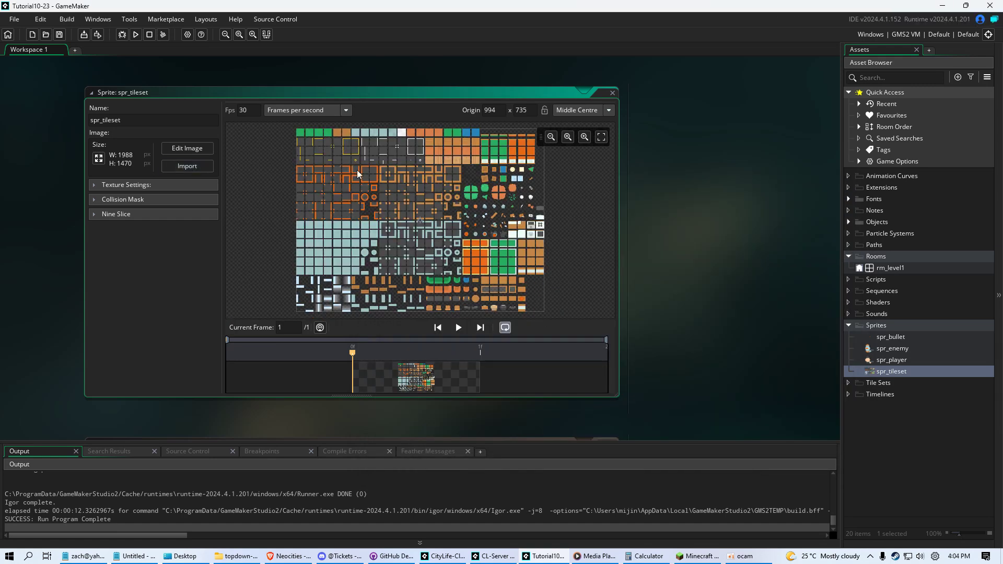
# Review the imported tile sheet and the origin presets available for the spr_tileset sprite
pyautogui.moveTo(357, 172); pyautogui.dragTo(395, 207)
pyautogui.click(586, 115)
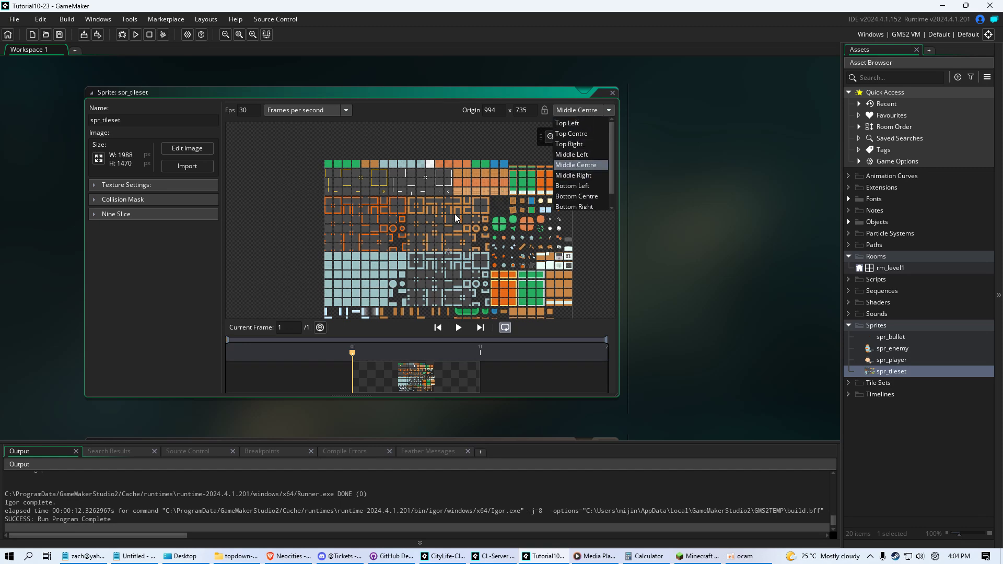
pyautogui.click(448, 149)
pyautogui.click(579, 109)
pyautogui.click(458, 187)
pyautogui.scroll(-2, 457, 187)
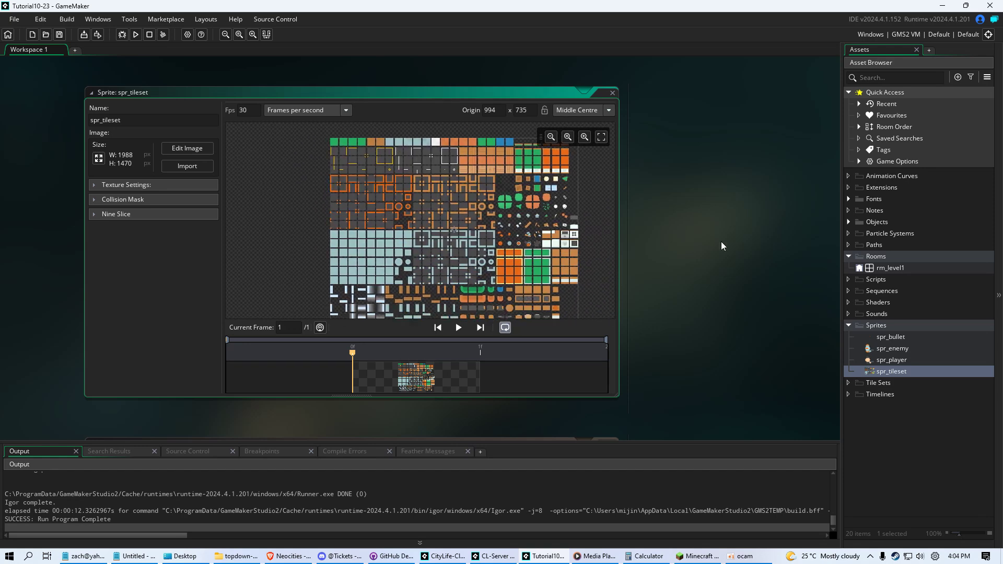
# Create a new tile set in the Tile Sets group and name it ts_tileset
pyautogui.rightClick(909, 384)
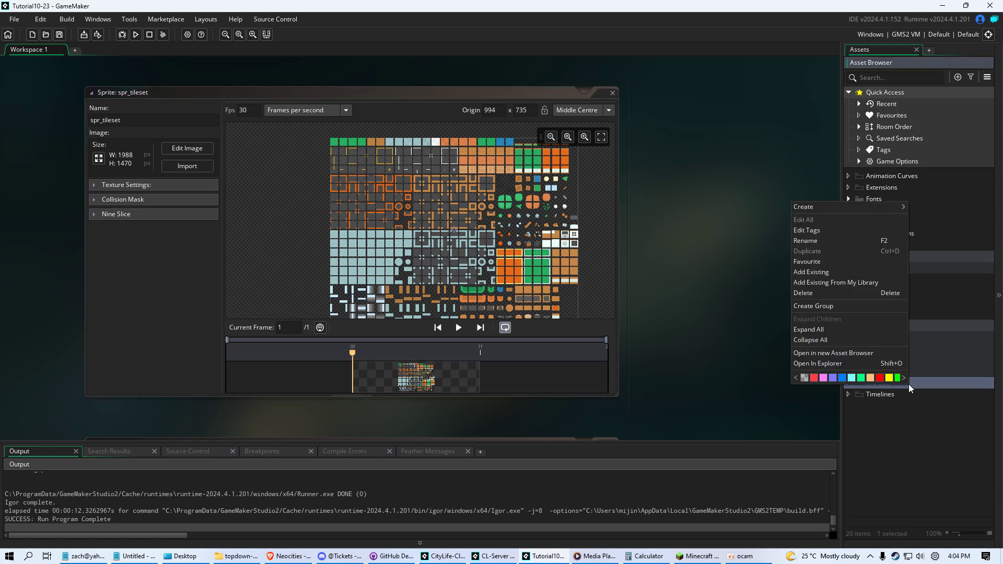
pyautogui.click(921, 383)
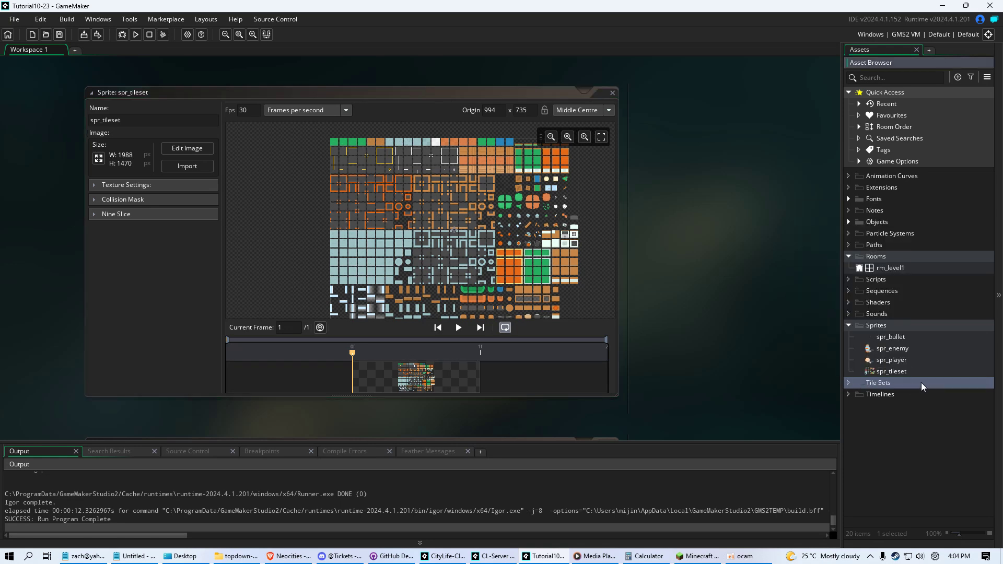
pyautogui.rightClick(890, 385)
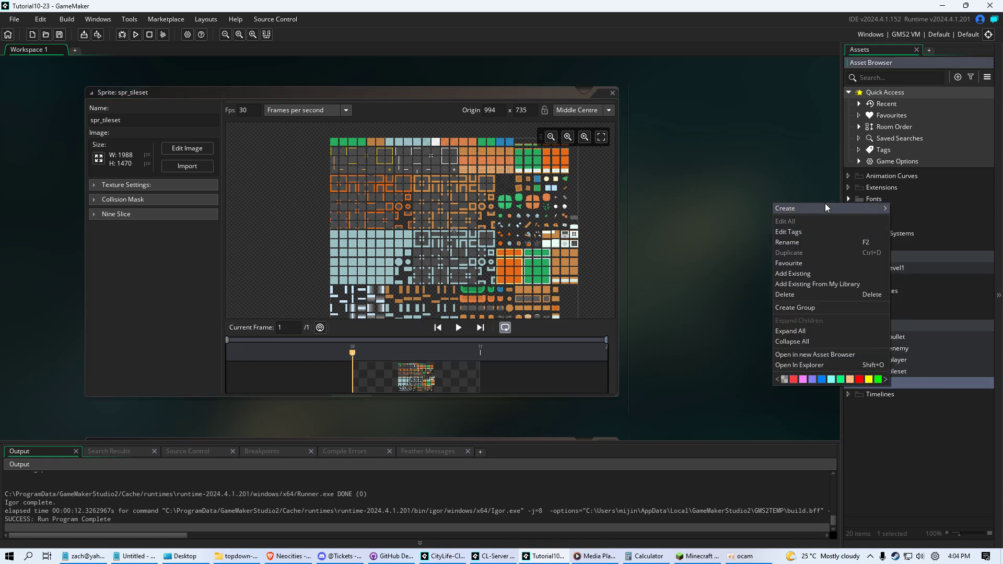
pyautogui.moveTo(825, 207)
pyautogui.click(923, 371)
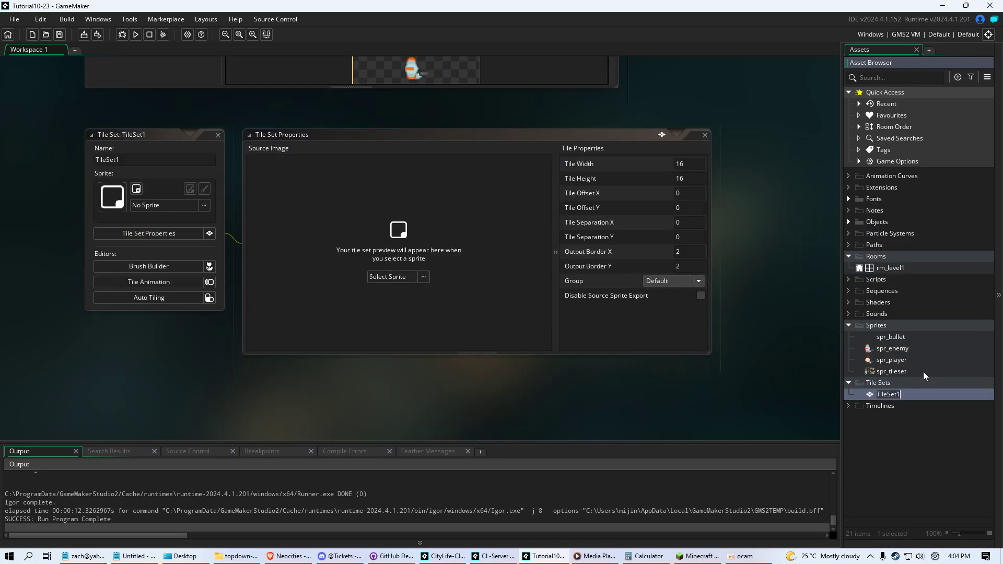
pyautogui.write('ts_tileset')
pyautogui.press('Return')
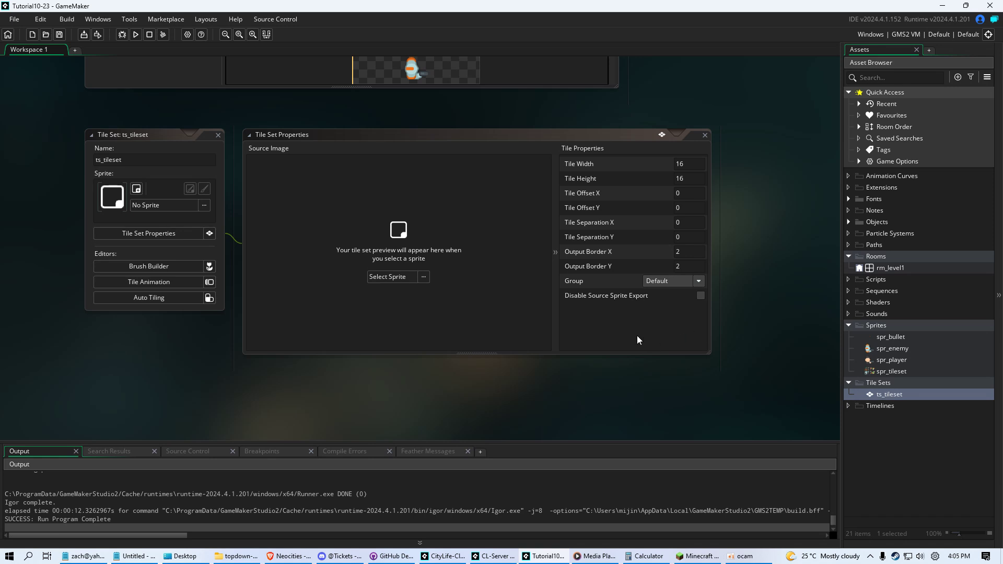
# Assign spr_tileset as the source sprite of the ts_tileset tile set
pyautogui.click(172, 206)
pyautogui.doubleClick(326, 232)
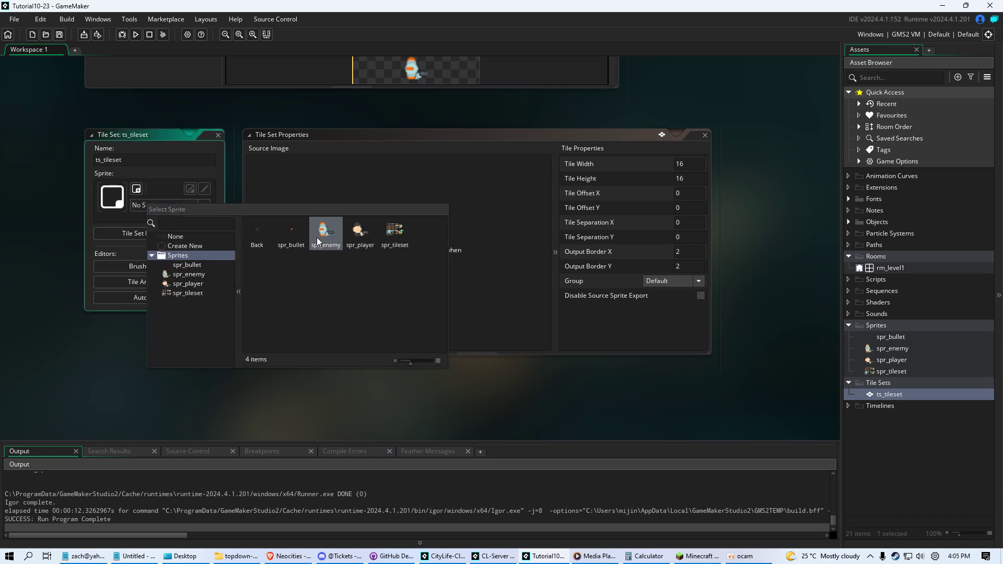
pyautogui.click(395, 244)
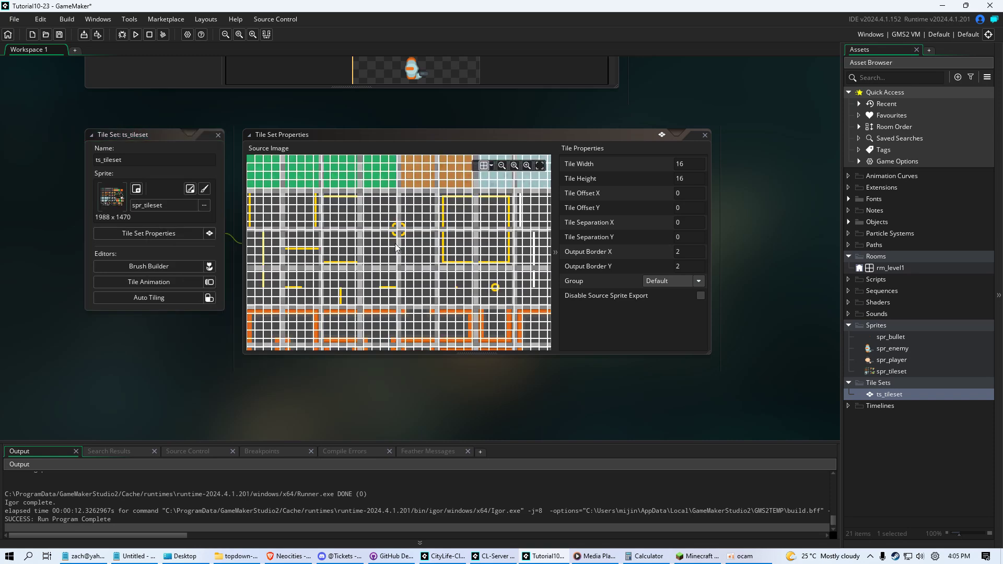
# Set both the tile width and tile height of ts_tileset to 64
pyautogui.moveTo(522, 285)
pyautogui.mouseDown(button='middle')
pyautogui.moveTo(491, 149)
pyautogui.moveTo(284, 68)
pyautogui.moveTo(230, 233)
pyautogui.moveTo(535, 298)
pyautogui.mouseUp(button='middle')
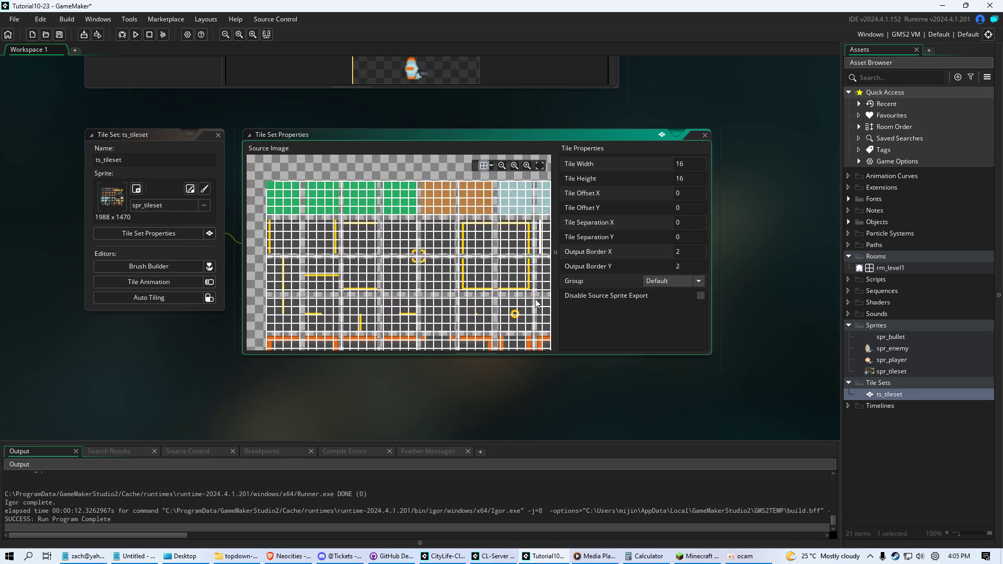
pyautogui.moveTo(461, 284); pyautogui.dragTo(514, 291, button='middle')
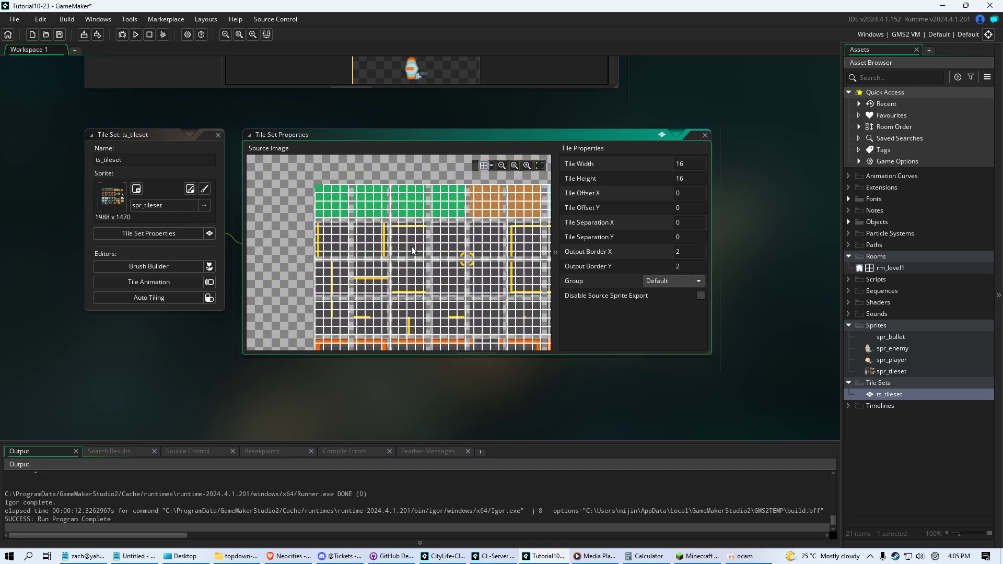
pyautogui.moveTo(467, 261); pyautogui.dragTo(436, 258, button='middle')
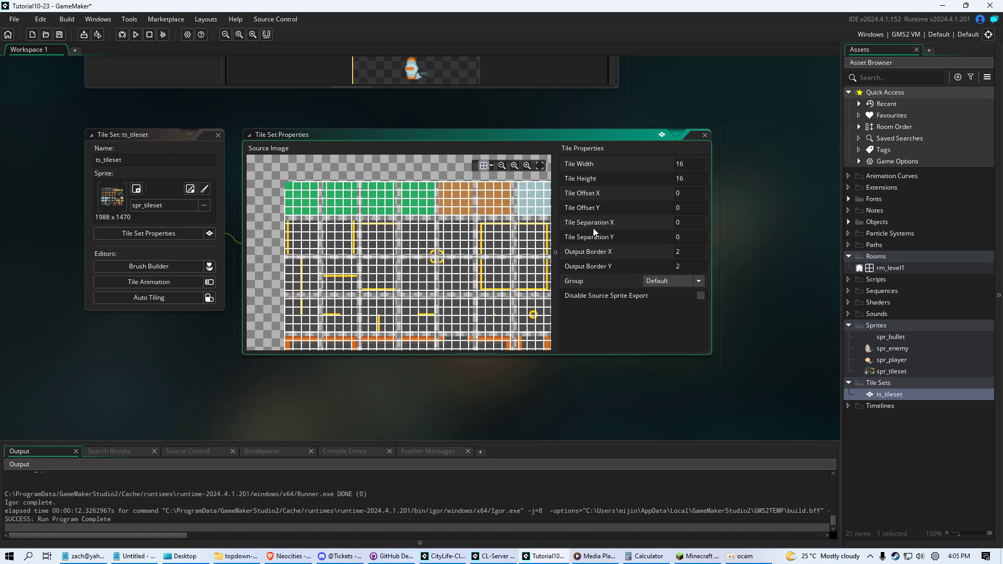
pyautogui.click(701, 168)
pyautogui.moveTo(346, 194); pyautogui.dragTo(321, 197, button='middle')
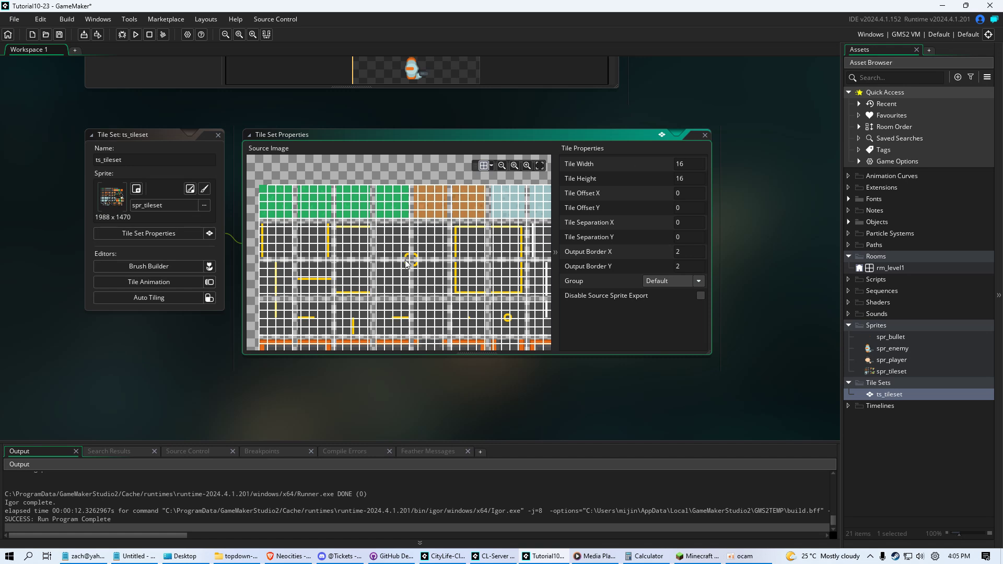
pyautogui.write('64')
pyautogui.press('Tab')
pyautogui.write('64')
pyautogui.press('Tab')
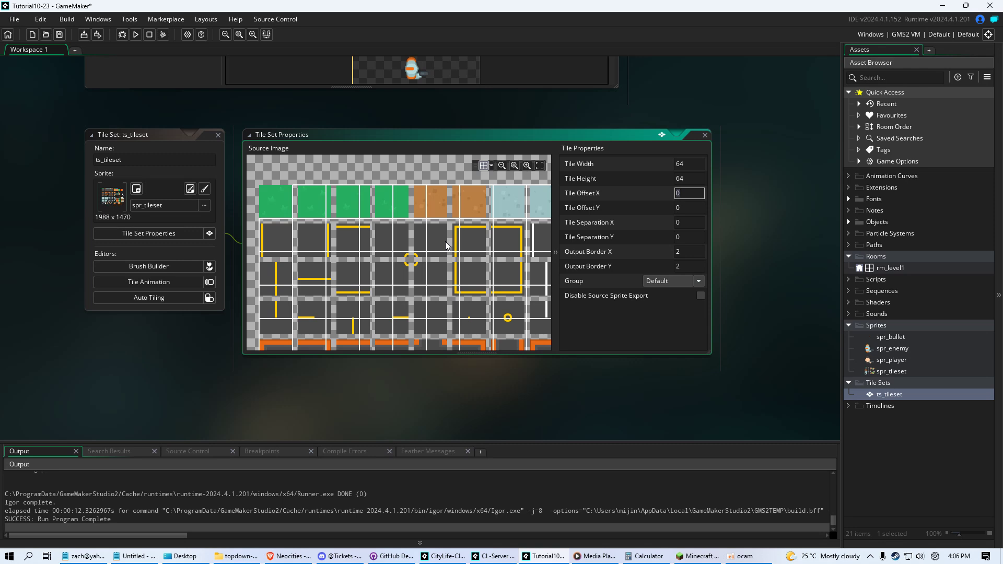
# Set the horizontal and vertical tile separation of ts_tileset to 10 to match the gaps in the source image
pyautogui.keyDown('ctrl'); pyautogui.scroll(1, 340, 207); pyautogui.keyUp('ctrl')
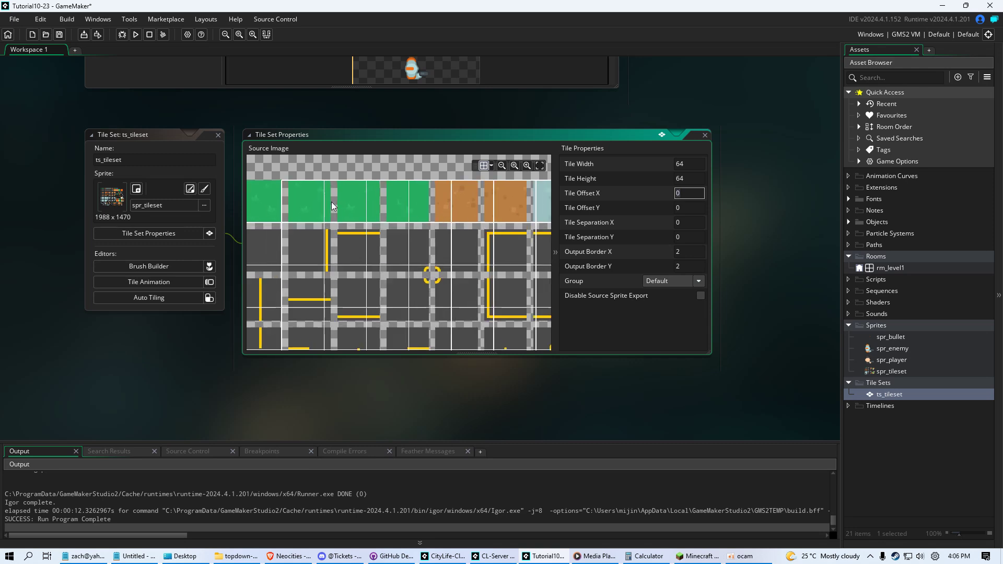
pyautogui.keyDown('ctrl'); pyautogui.scroll(4, 331, 202); pyautogui.keyUp('ctrl')
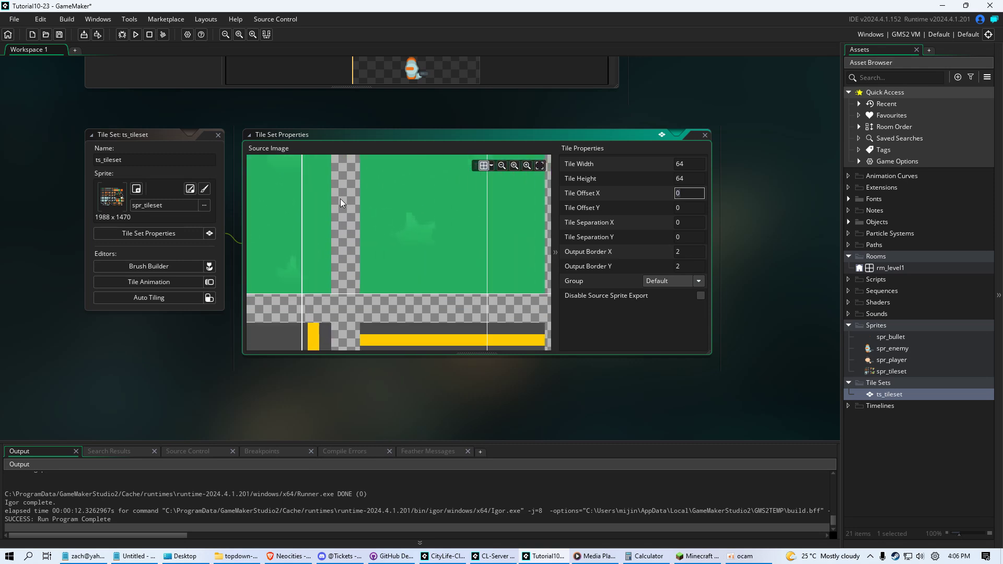
pyautogui.moveTo(378, 307); pyautogui.dragTo(351, 269, button='middle')
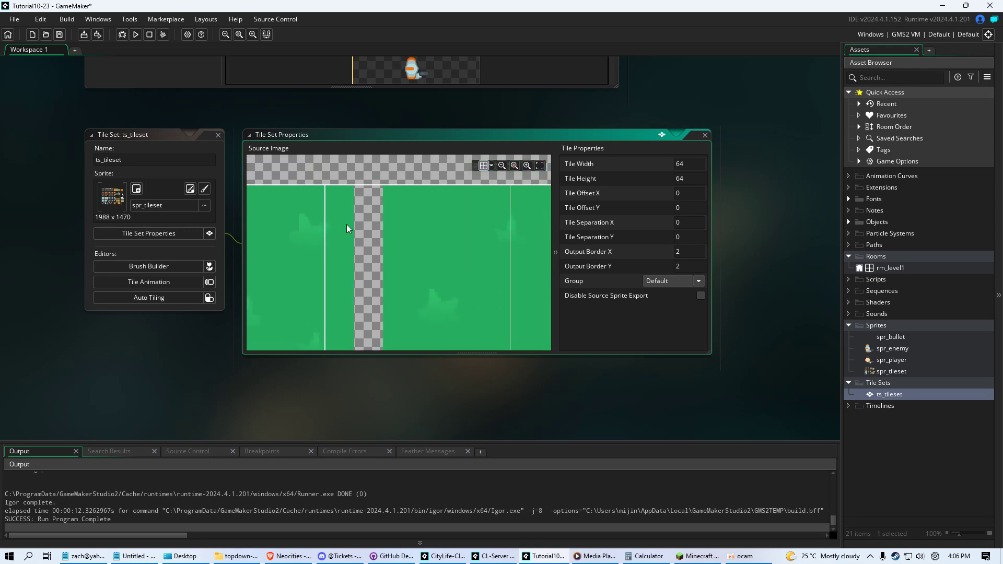
pyautogui.scroll(-2, 361, 228)
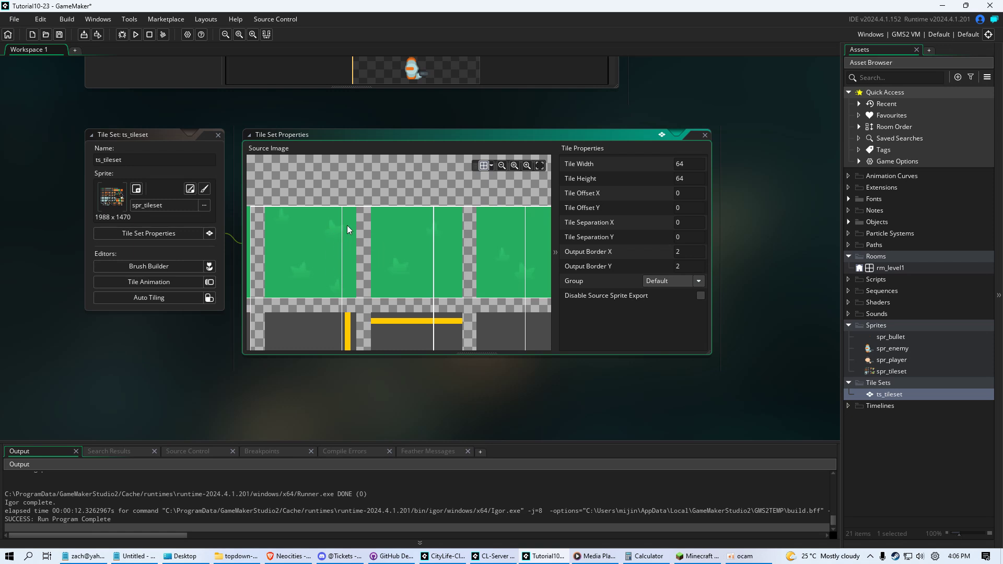
pyautogui.scroll(3, 349, 230)
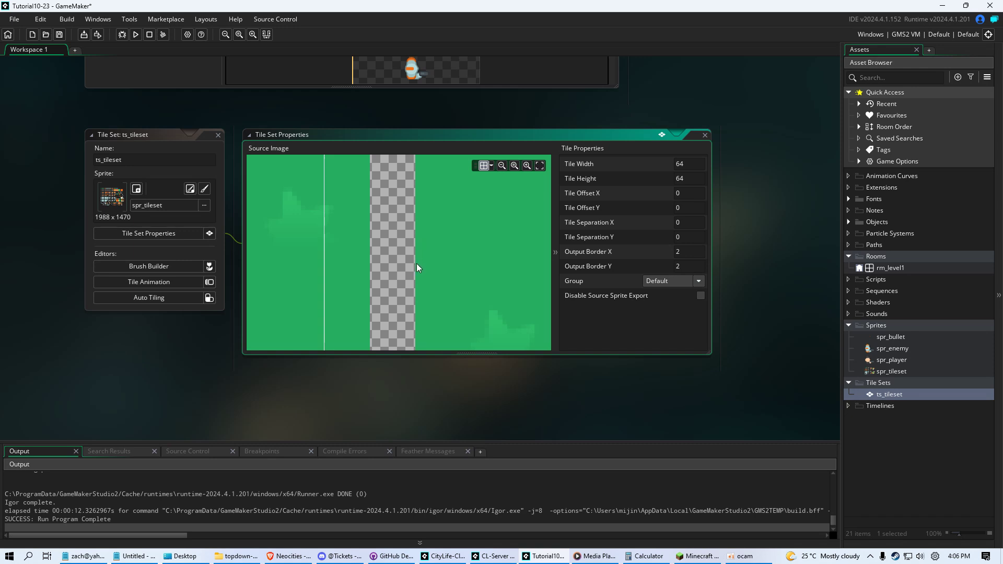
pyautogui.scroll(-2, 381, 274)
pyautogui.scroll(-3, 401, 264)
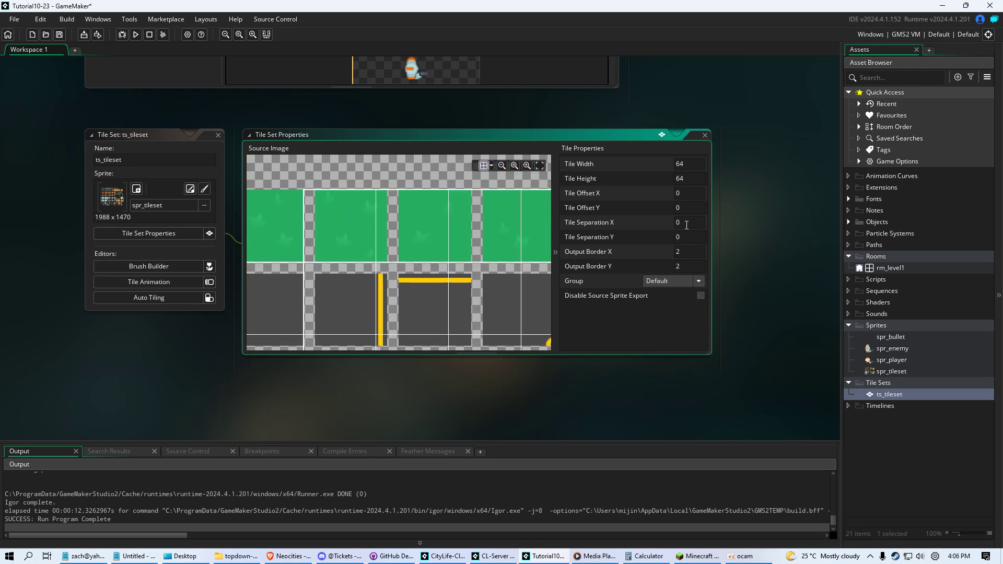
pyautogui.moveTo(686, 227); pyautogui.dragTo(614, 215)
pyautogui.write('1')
pyautogui.press('Tab')
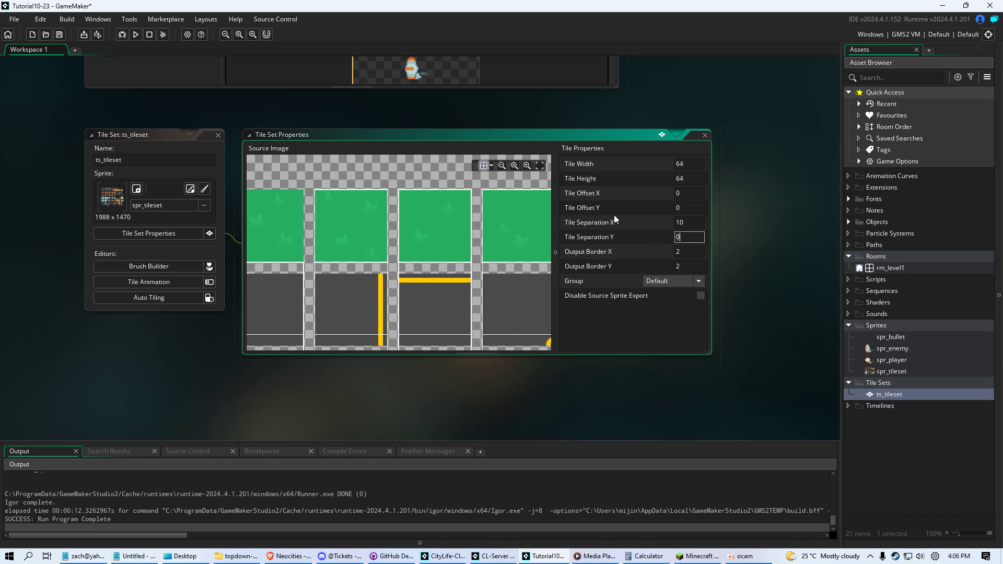
pyautogui.write('1')
pyautogui.press('Tab')
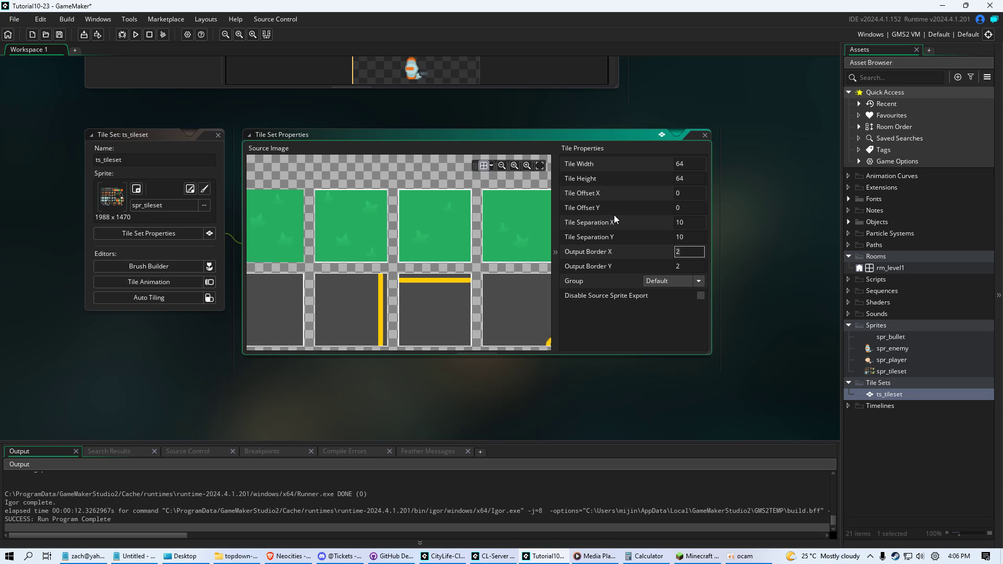
# Check across the whole source image how the tile grid lines up with the individual tiles
pyautogui.scroll(-4, 423, 211)
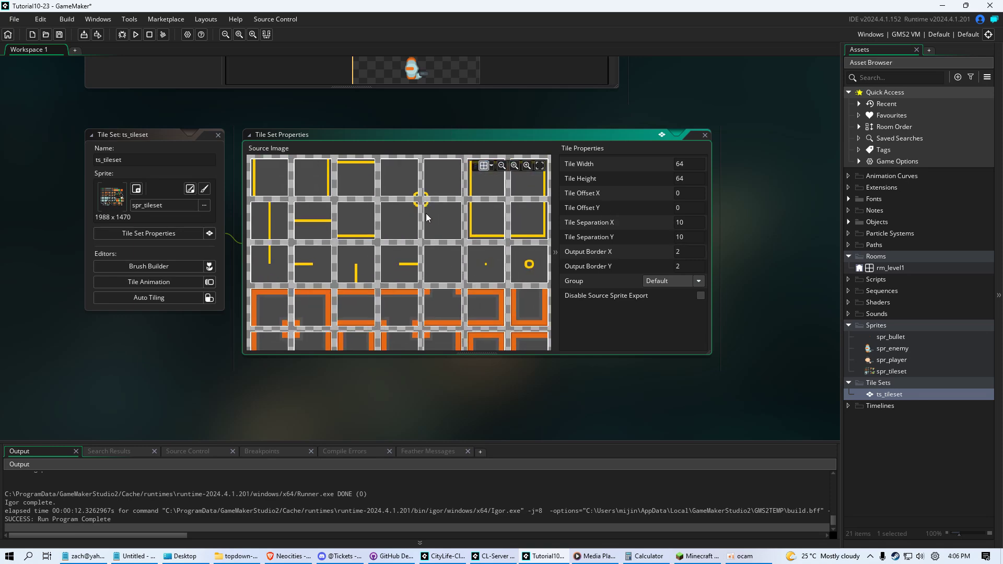
pyautogui.scroll(-2, 451, 247)
pyautogui.moveTo(455, 314); pyautogui.dragTo(316, 177, button='middle')
pyautogui.moveTo(513, 273); pyautogui.dragTo(350, 296, button='middle')
pyautogui.moveTo(480, 240); pyautogui.dragTo(369, 192, button='middle')
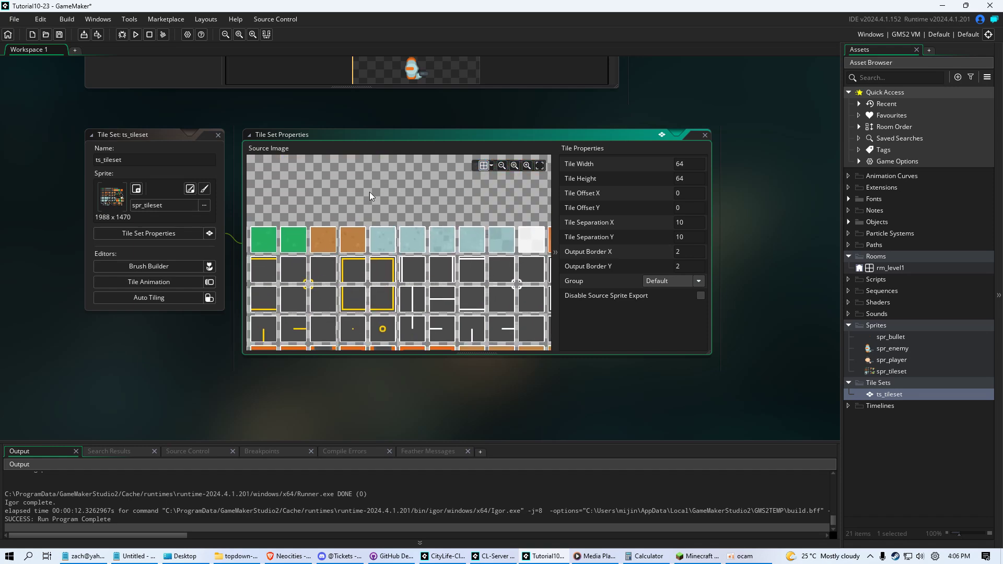
pyautogui.moveTo(346, 234); pyautogui.dragTo(471, 217, button='middle')
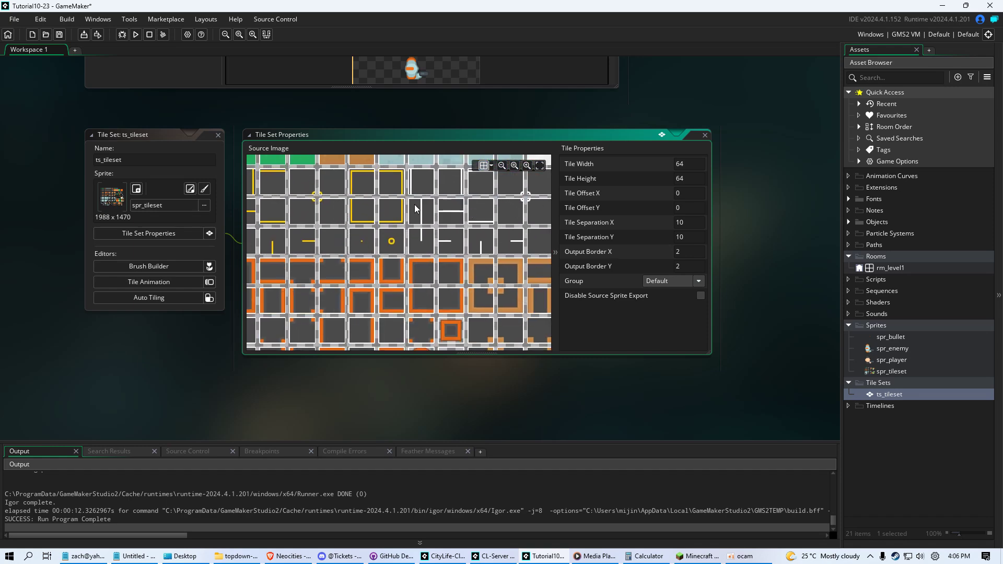
pyautogui.moveTo(415, 205); pyautogui.dragTo(399, 278, button='middle')
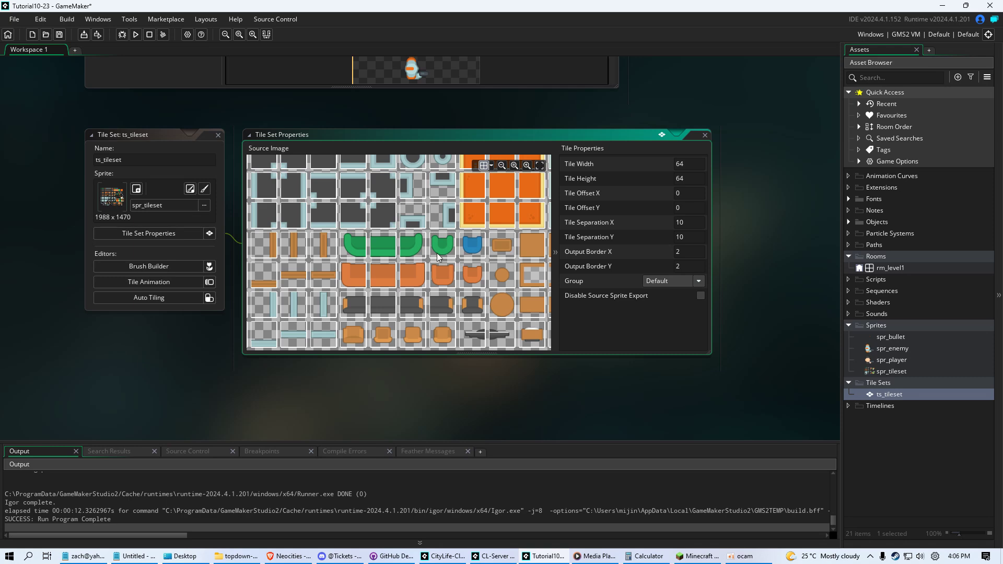
pyautogui.scroll(-3, 415, 241)
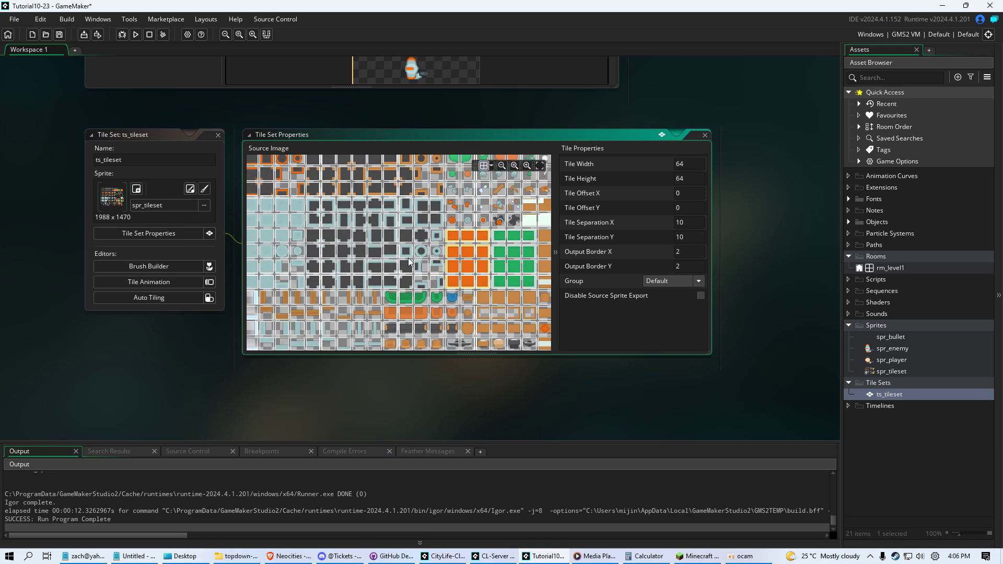
# Open the rm_level1 room, add a new tile layer and rename it Ground
pyautogui.doubleClick(934, 272)
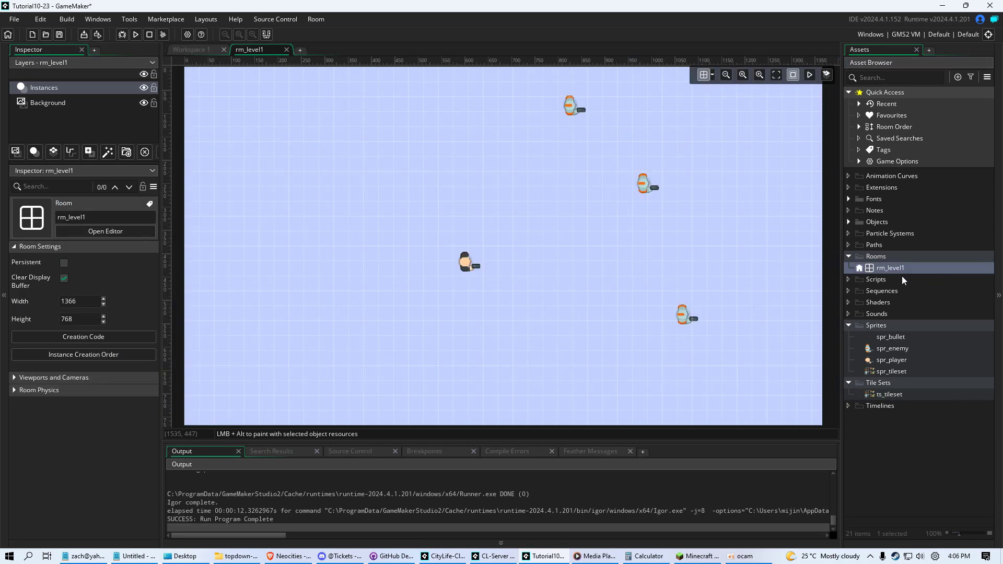
pyautogui.click(53, 153)
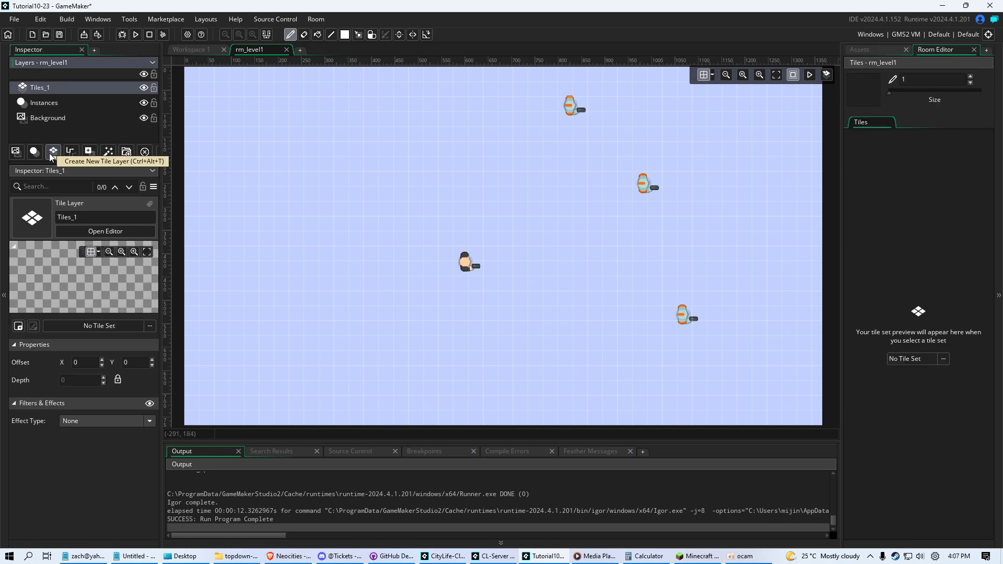
pyautogui.rightClick(49, 90)
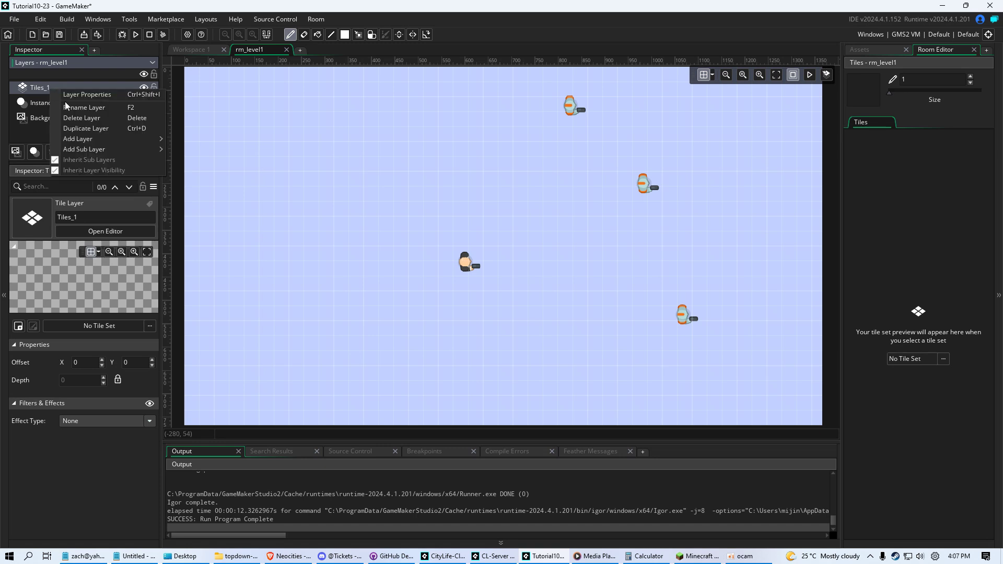
pyautogui.click(94, 111)
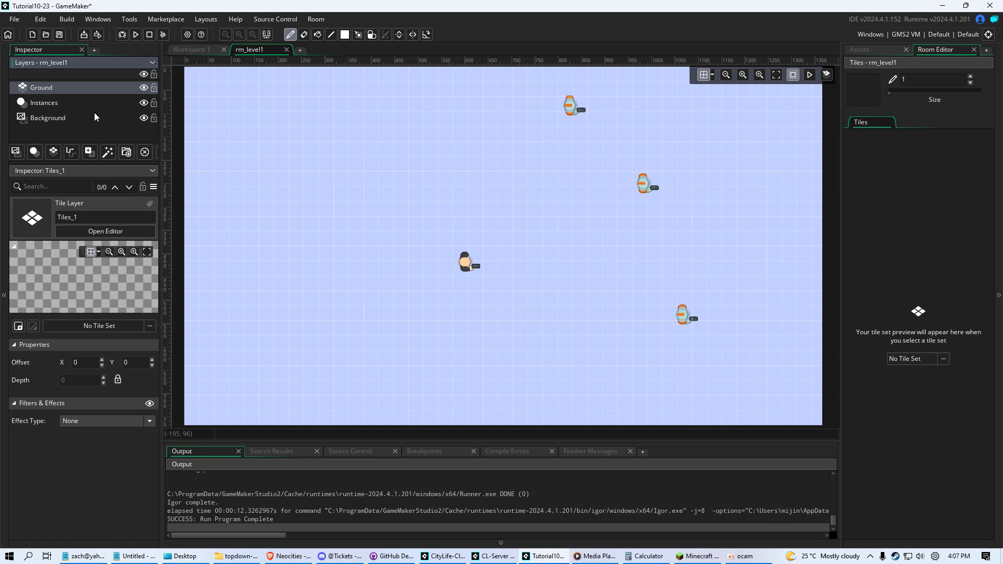
pyautogui.click(97, 137)
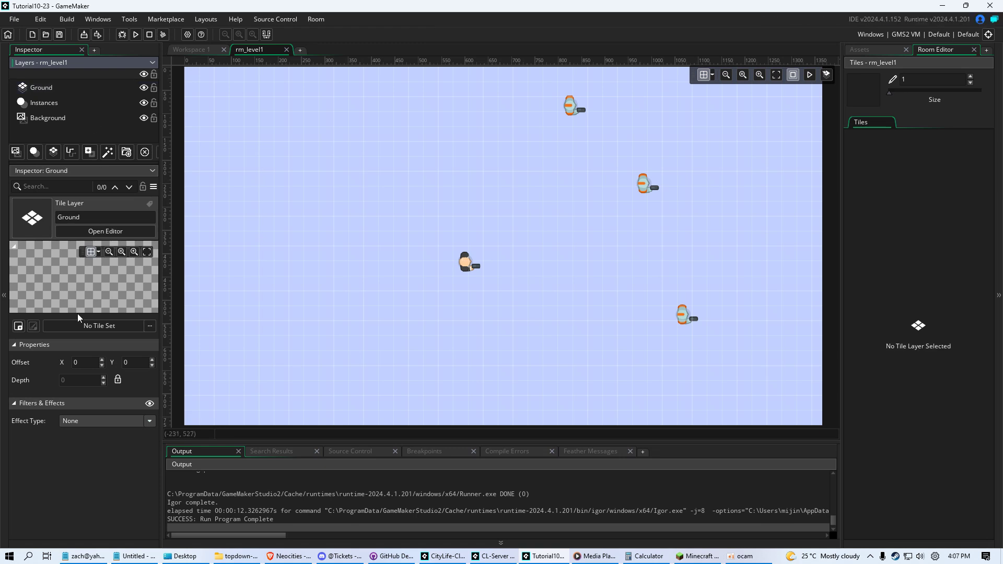
# Assign the ts_tileset tile set to the Ground layer and select that layer for painting
pyautogui.click(74, 327)
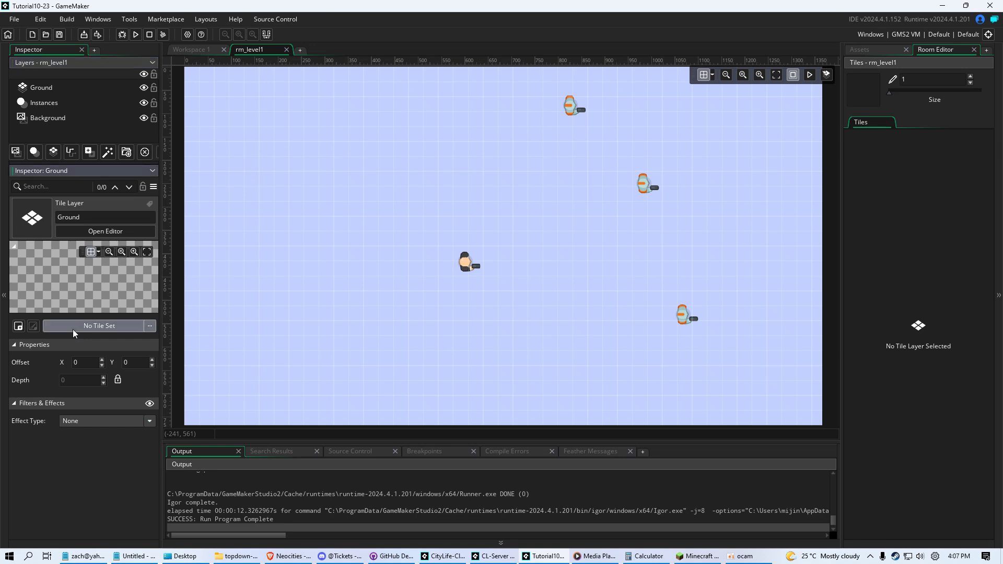
pyautogui.doubleClick(226, 355)
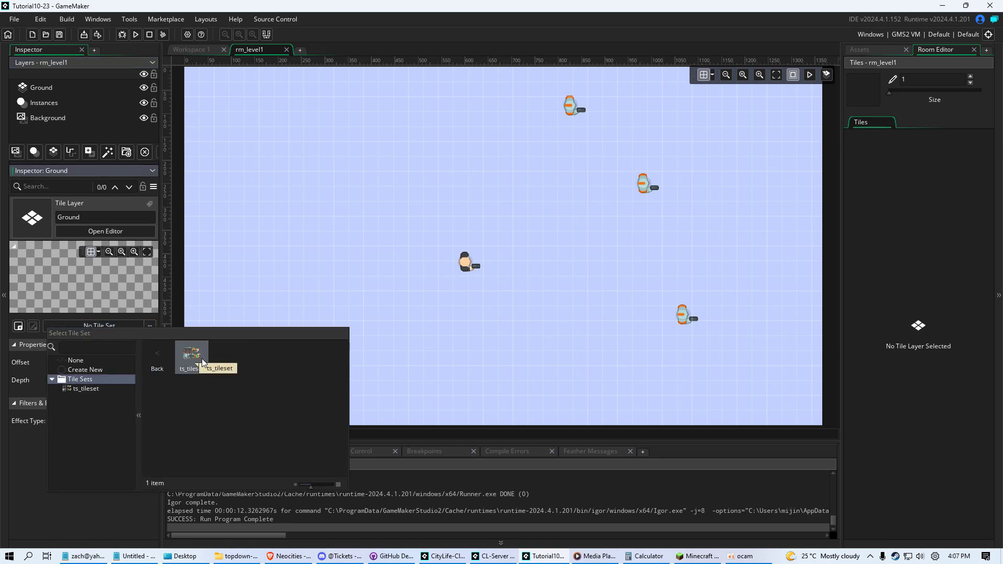
pyautogui.doubleClick(202, 361)
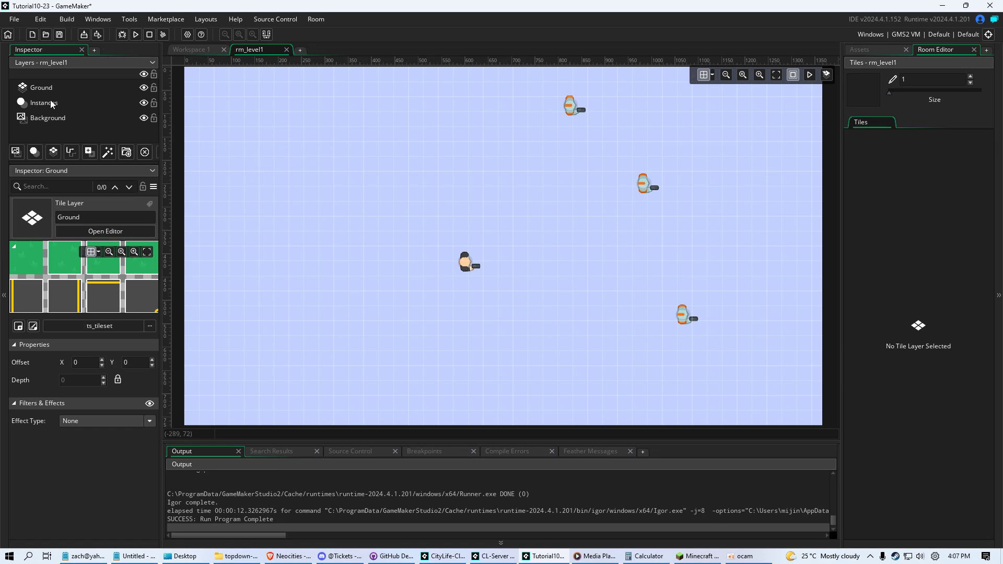
pyautogui.click(58, 88)
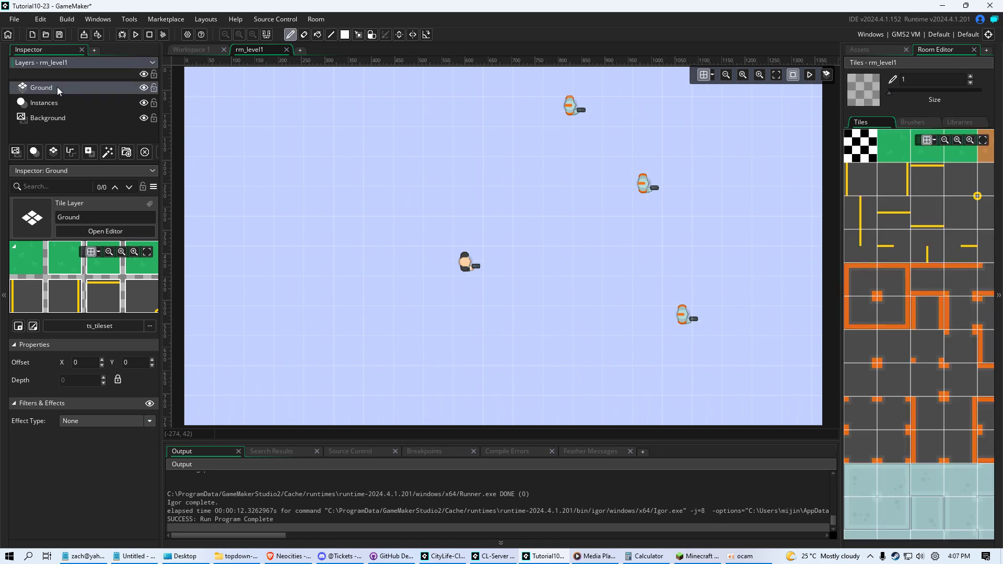
# Widen the tile palette and paint an irregular patch of plain green grass tiles in the upper-left part of the room
pyautogui.moveTo(842, 205); pyautogui.dragTo(785, 217)
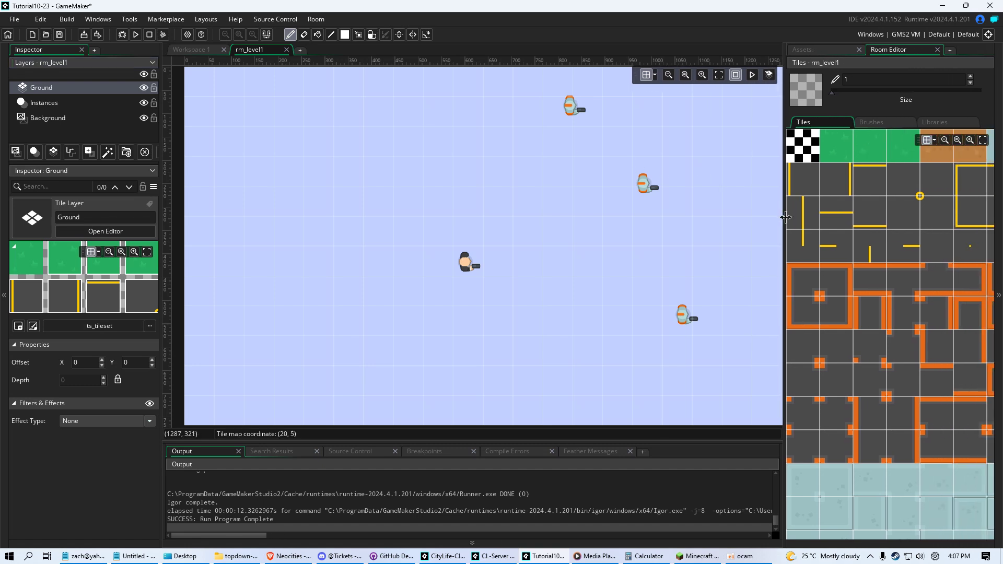
pyautogui.moveTo(865, 216); pyautogui.dragTo(867, 244, button='middle')
pyautogui.click(861, 206)
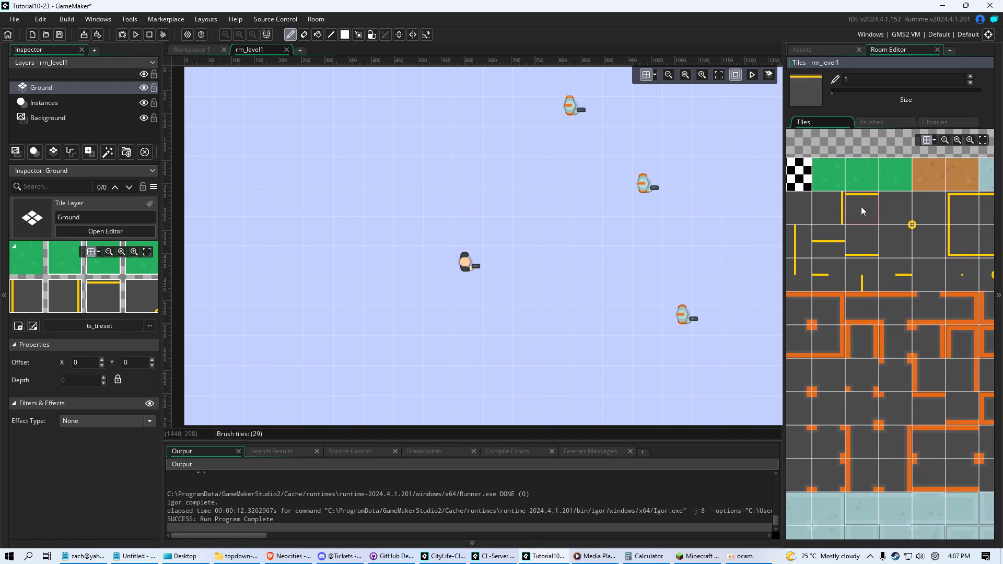
pyautogui.click(864, 182)
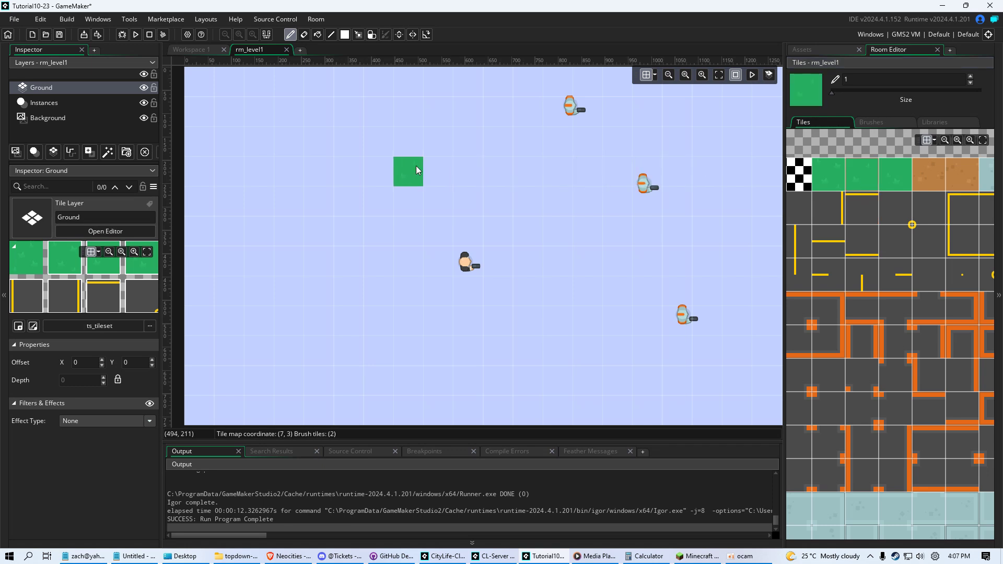
pyautogui.moveTo(375, 112)
pyautogui.mouseDown()
pyautogui.moveTo(341, 209)
pyautogui.moveTo(355, 154)
pyautogui.moveTo(447, 155)
pyautogui.moveTo(366, 174)
pyautogui.mouseUp()
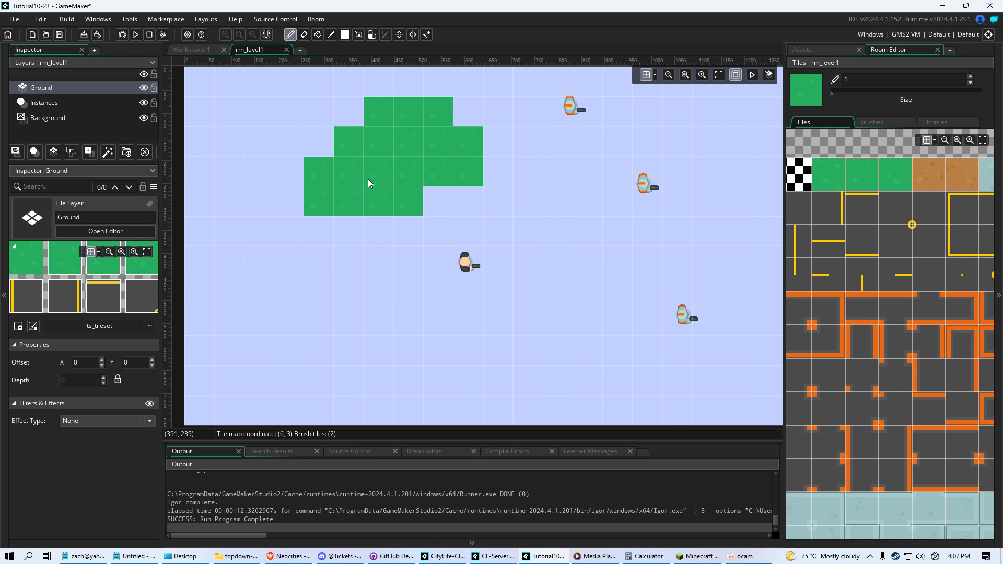
pyautogui.hotkey('ctrl', 'z')
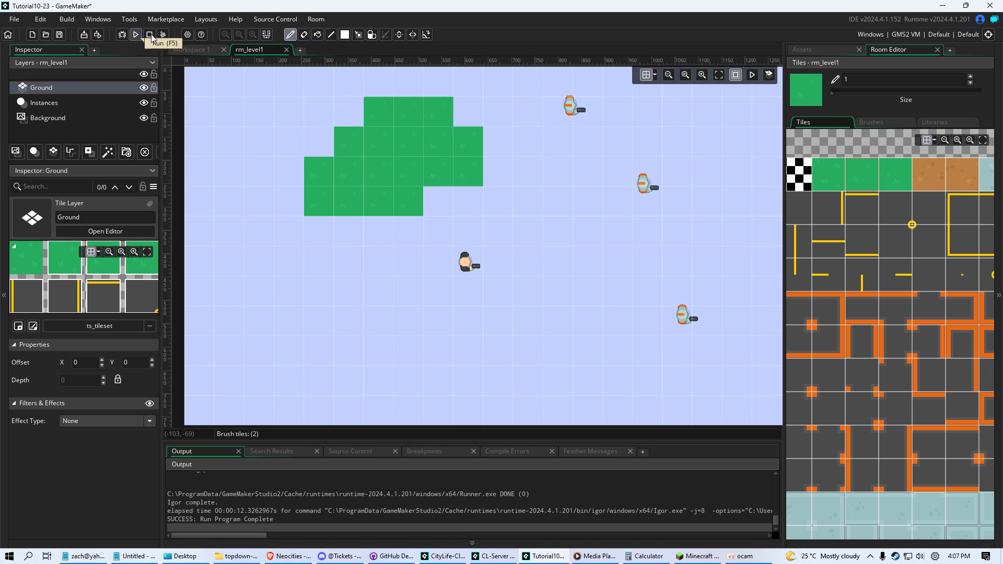
# Try erasing part of the grass patch and flood-filling the layer with grass, and undo both changes
pyautogui.click(304, 34)
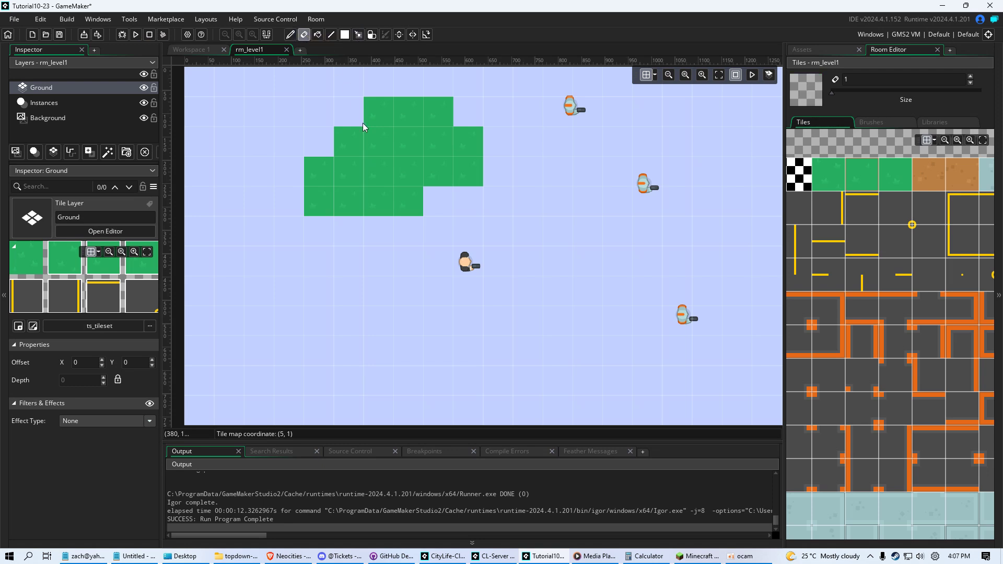
pyautogui.moveTo(351, 162)
pyautogui.mouseDown()
pyautogui.moveTo(355, 203)
pyautogui.moveTo(364, 168)
pyautogui.moveTo(469, 141)
pyautogui.mouseUp()
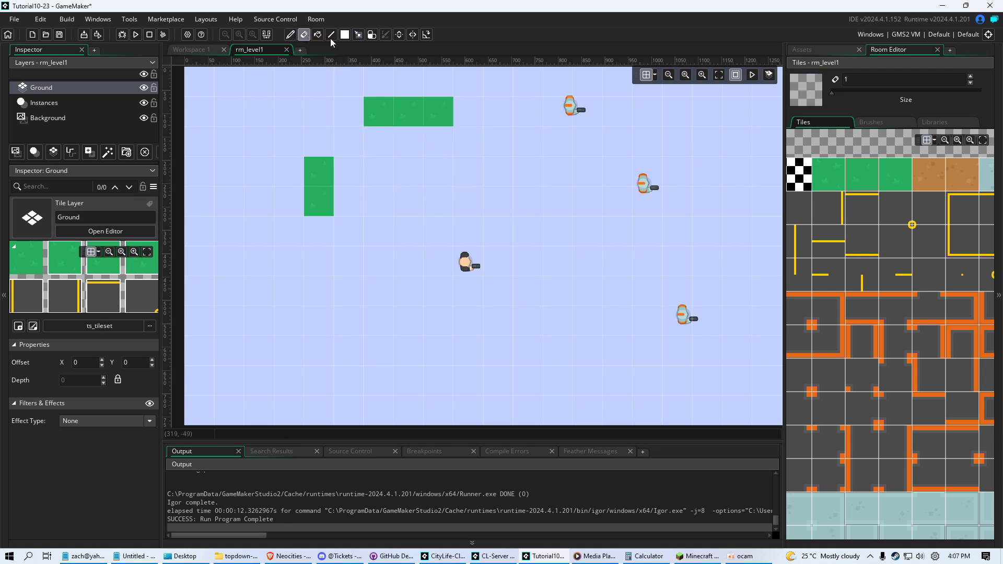
pyautogui.click(317, 34)
pyautogui.click(327, 128)
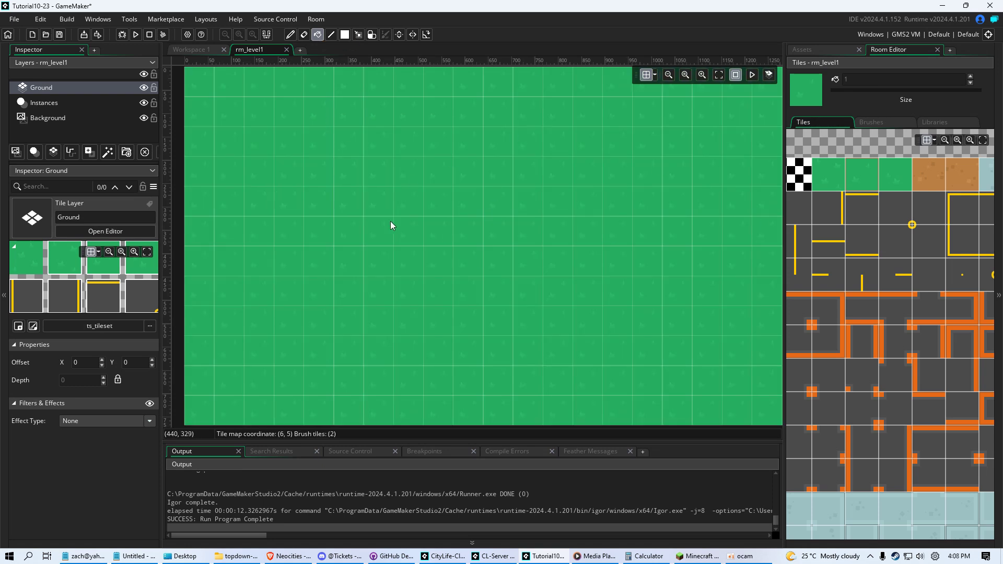
pyautogui.hotkey('ctrl', 'z')
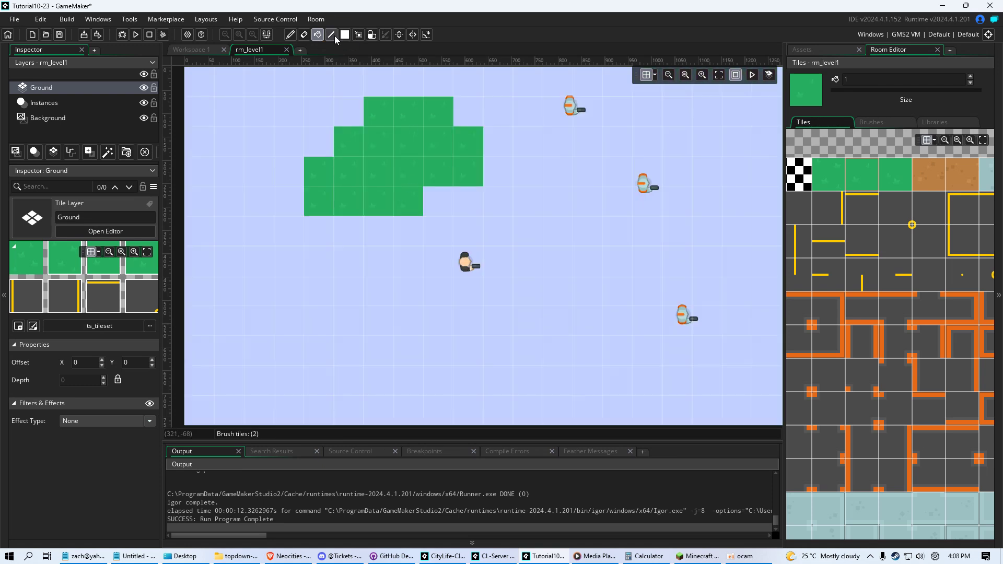
# Try drawing a line and a rectangle of grass tiles beside the patch, and undo them
pyautogui.click(331, 37)
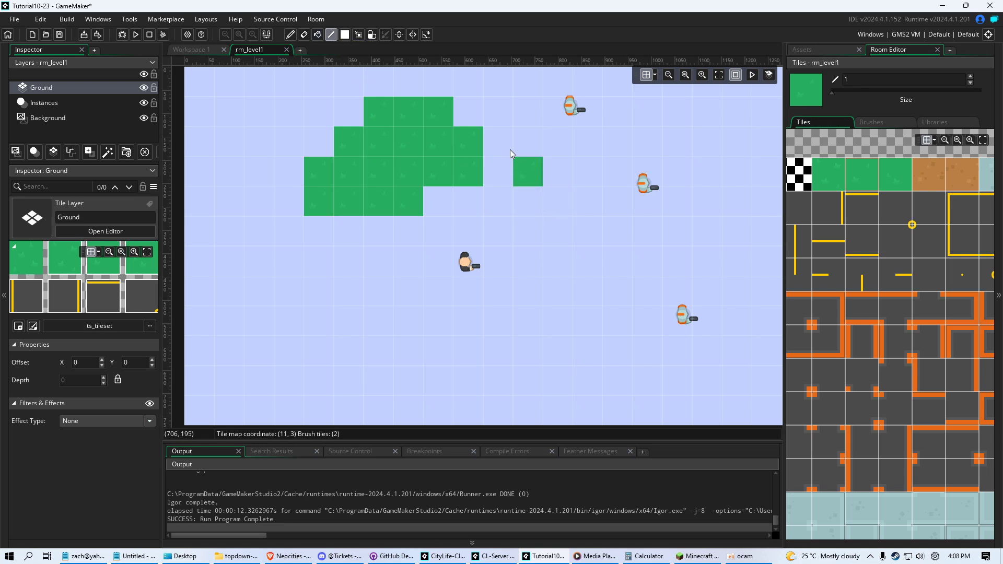
pyautogui.moveTo(501, 149)
pyautogui.mouseDown()
pyautogui.moveTo(764, 148)
pyautogui.moveTo(645, 290)
pyautogui.moveTo(494, 418)
pyautogui.moveTo(397, 81)
pyautogui.moveTo(564, 376)
pyautogui.moveTo(416, 369)
pyautogui.moveTo(526, 311)
pyautogui.moveTo(407, 50)
pyautogui.mouseUp()
pyautogui.click(344, 35)
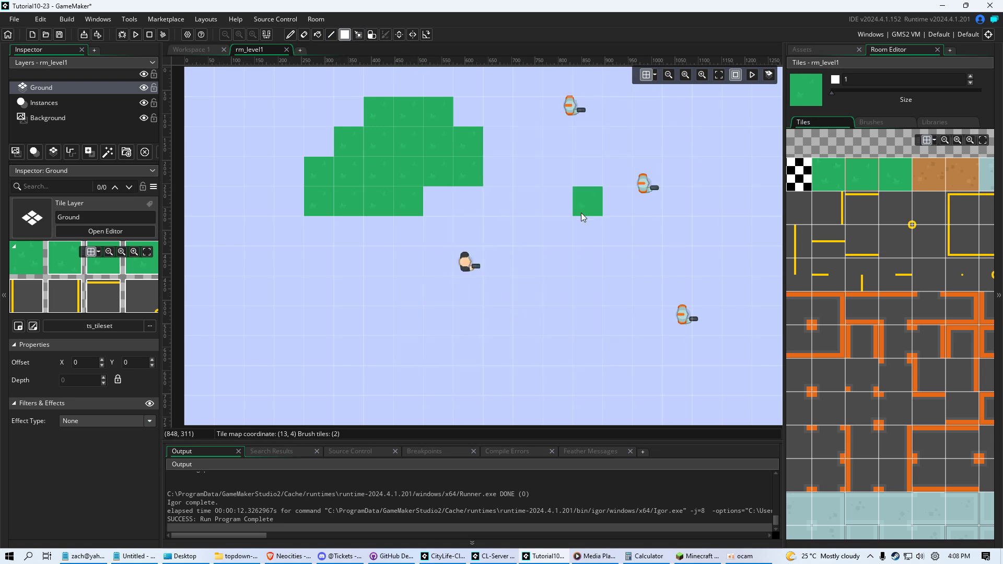
pyautogui.moveTo(551, 165); pyautogui.dragTo(721, 356)
pyautogui.hotkey('ctrl', 'z')
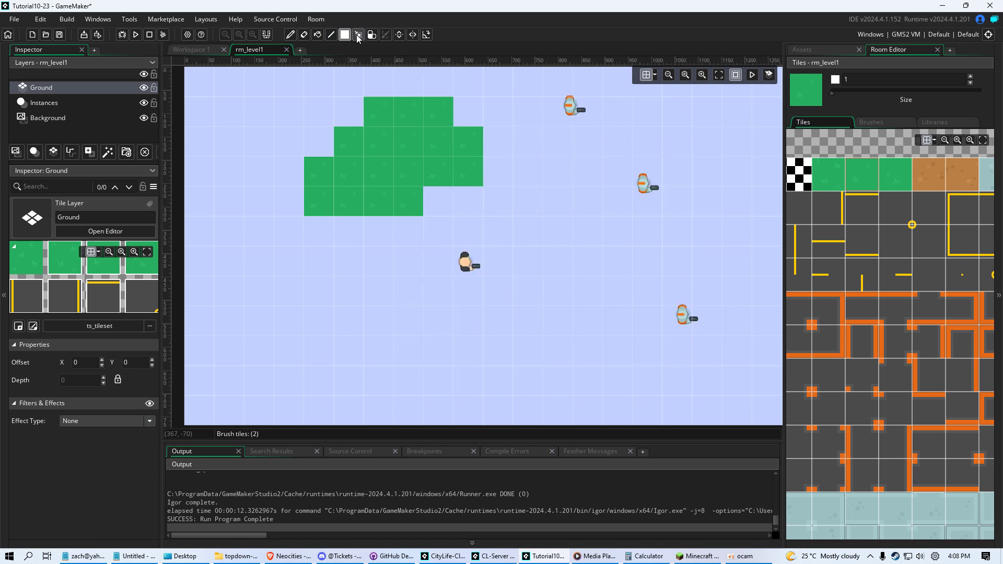
# Try selecting single tiles inside the painted grass patch
pyautogui.click(358, 35)
pyautogui.click(405, 112)
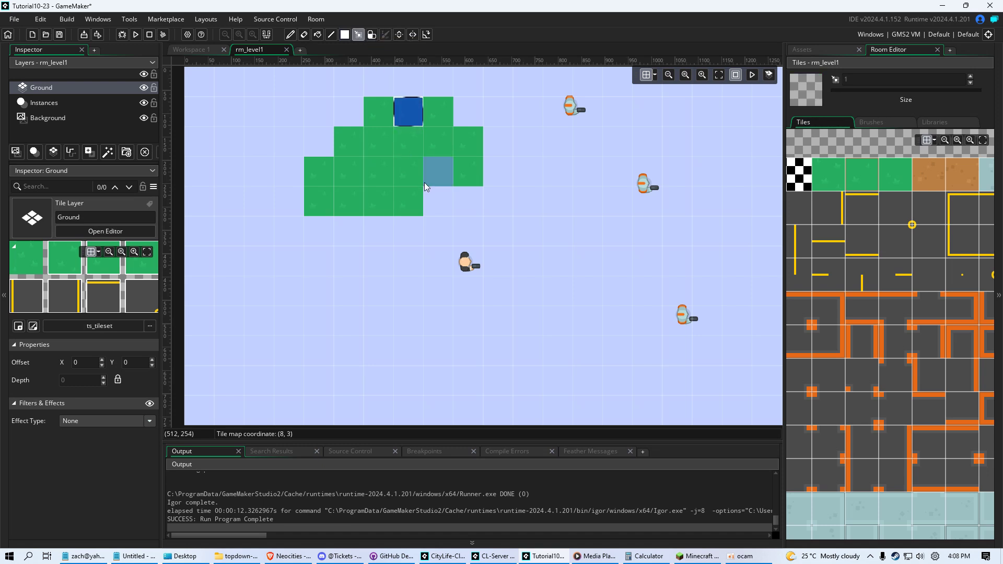
pyautogui.click(413, 172)
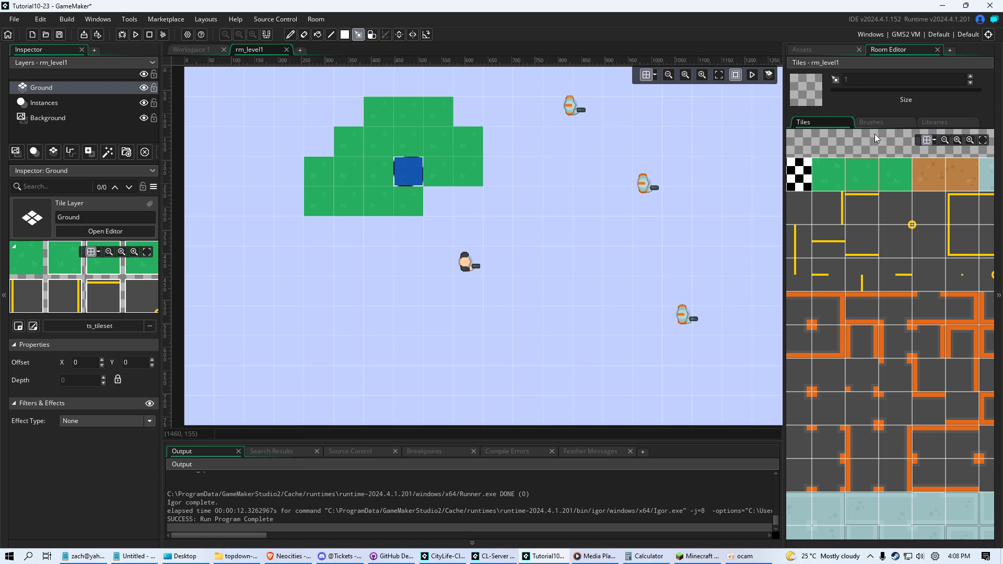
# Look through the brushes and libraries available for the tile set and return to its tiles
pyautogui.click(887, 122)
pyautogui.click(938, 122)
pyautogui.click(847, 123)
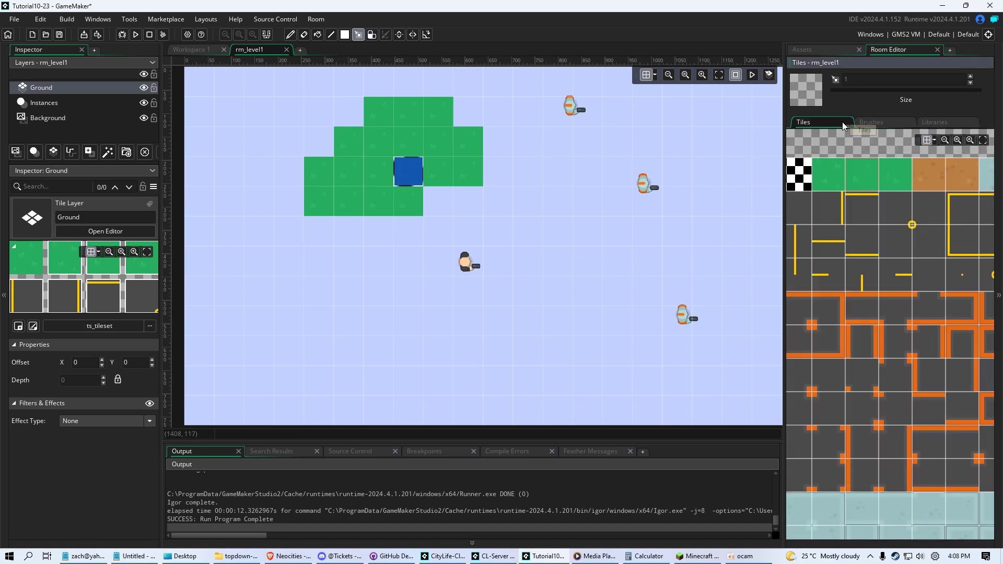
# Clear the tile selection inside the grass patch
pyautogui.click(290, 37)
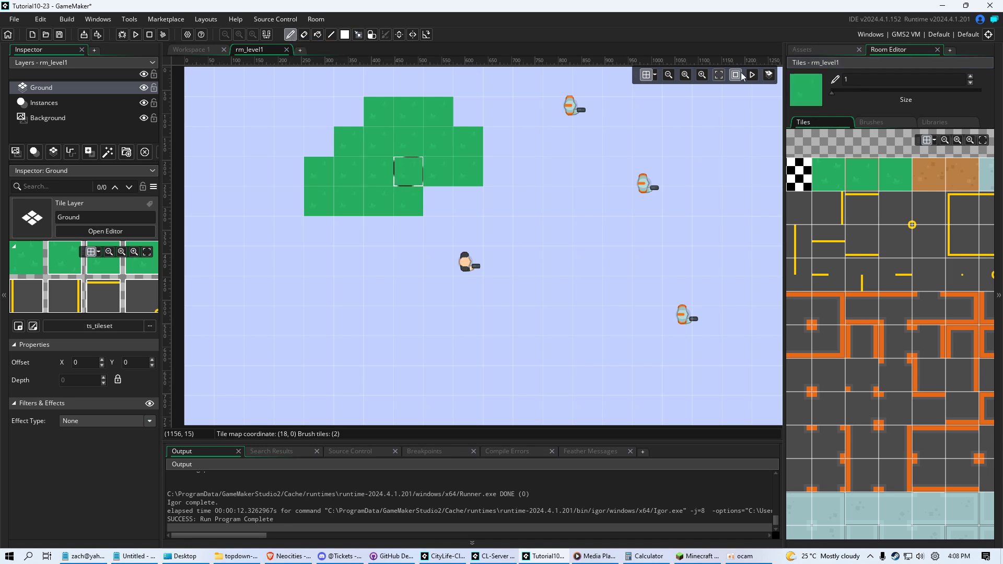
pyautogui.click(359, 37)
pyautogui.click(409, 159)
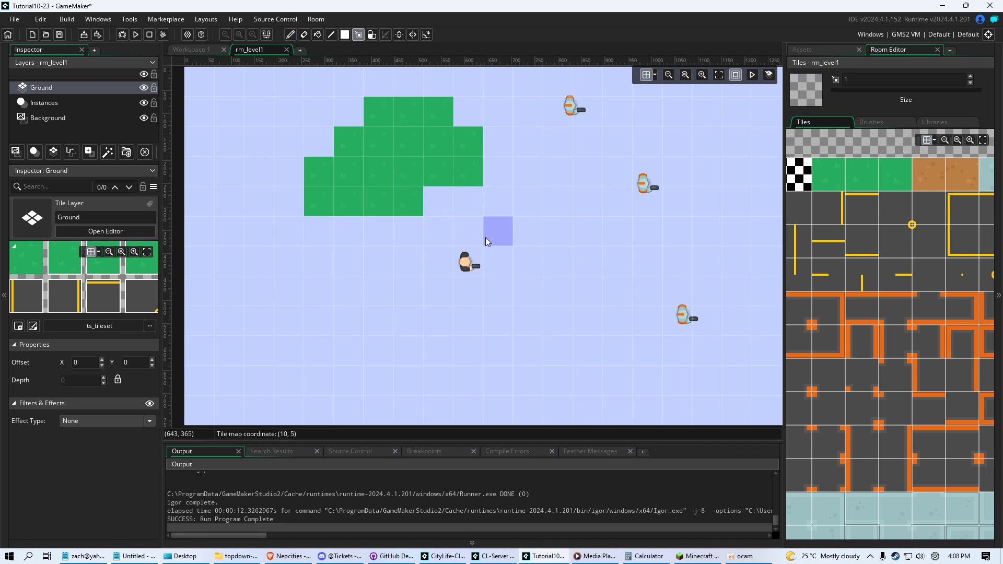
# Paint a block of the first grass tile, two tiles wide and three high, near the middle of the room
pyautogui.click(290, 34)
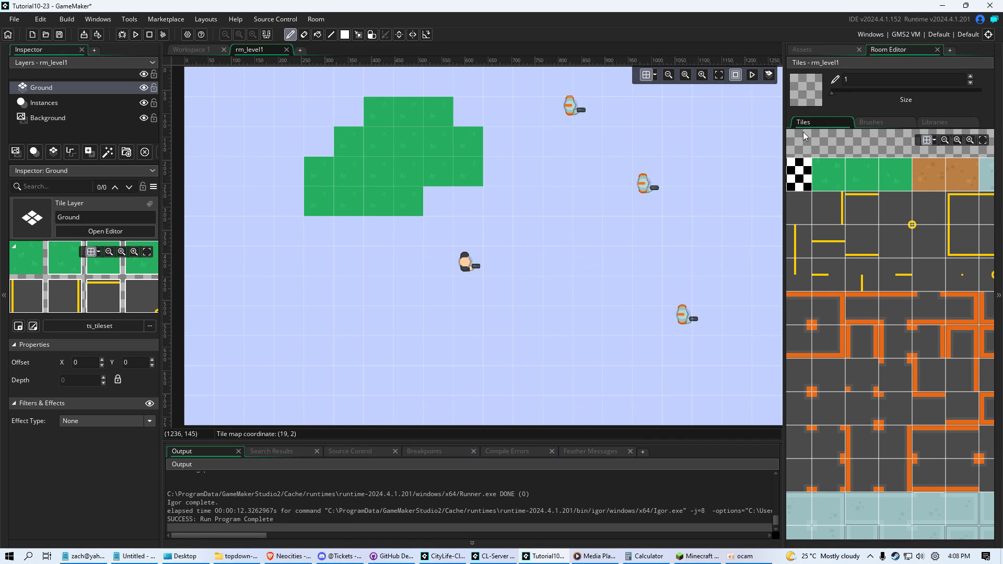
pyautogui.click(813, 176)
pyautogui.moveTo(528, 201); pyautogui.dragTo(559, 216)
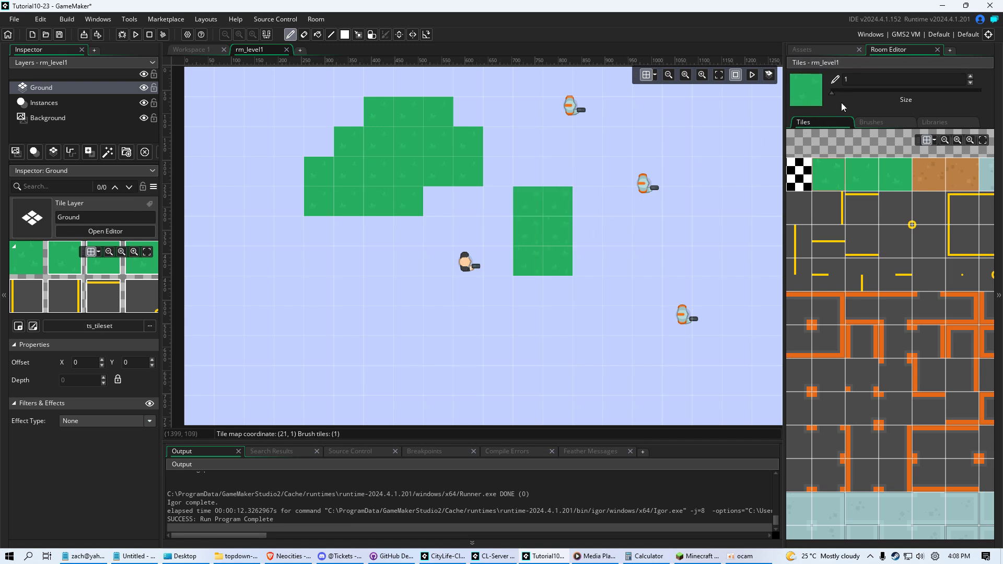
# Try painting grass across the room with the brush size set to 4, and undo the strokes
pyautogui.moveTo(832, 93); pyautogui.dragTo(843, 93)
pyautogui.click(683, 244)
pyautogui.moveTo(682, 243)
pyautogui.mouseDown()
pyautogui.moveTo(544, 312)
pyautogui.moveTo(364, 252)
pyautogui.moveTo(319, 112)
pyautogui.moveTo(496, 193)
pyautogui.mouseUp()
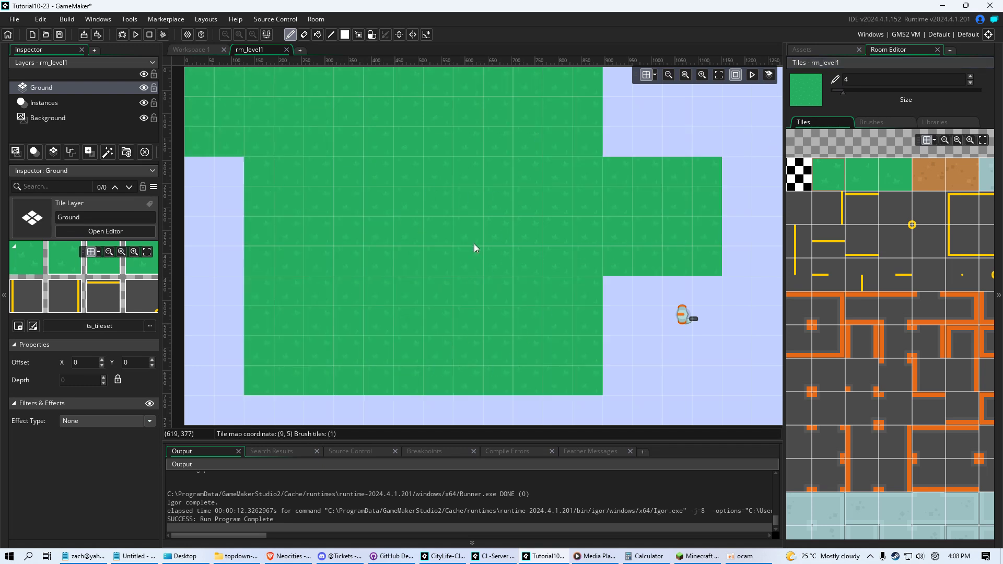
pyautogui.hotkey('ctrl', 'z')
# Fill the whole Ground layer with the grass tile, and test-run the game before closing its window
pyautogui.click(318, 35)
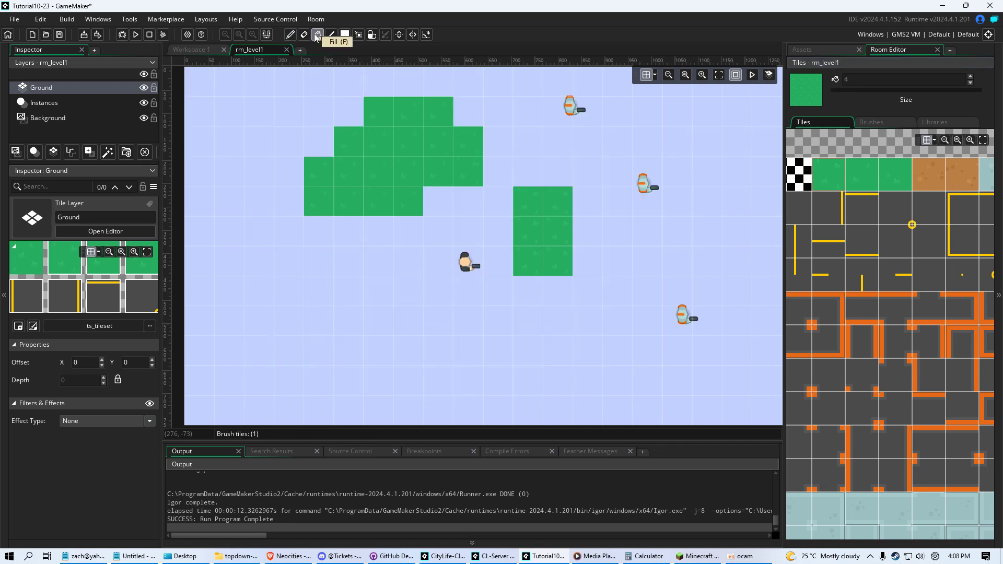
pyautogui.click(336, 137)
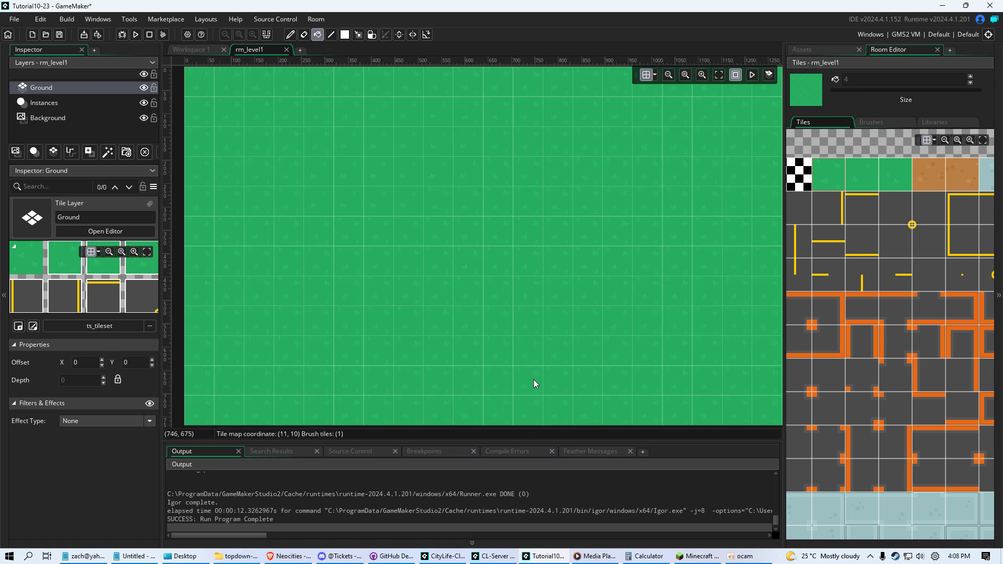
pyautogui.press('F5')
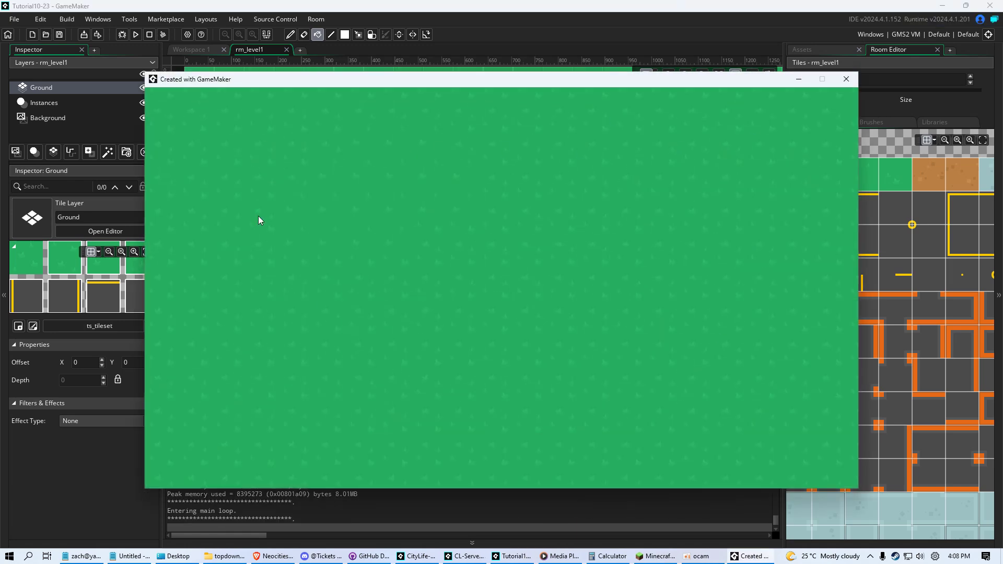
pyautogui.click(849, 81)
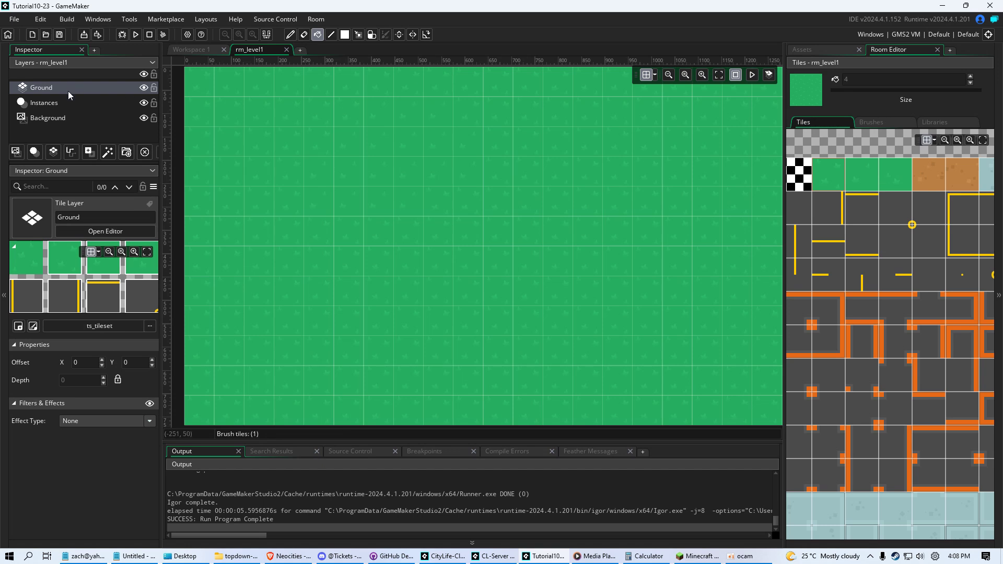
# Locate the player and enemy instances of the Instances layer in the room
pyautogui.click(37, 105)
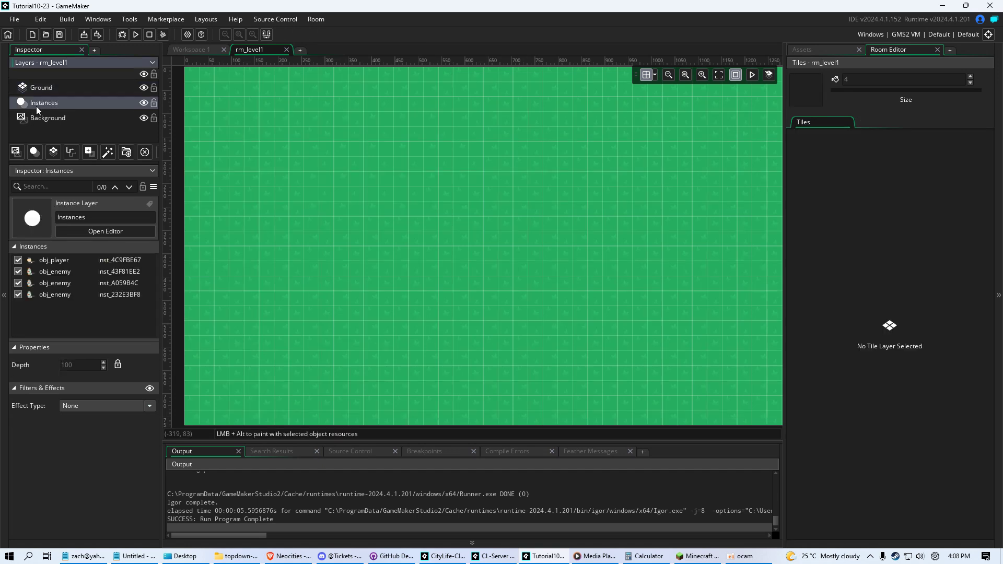
pyautogui.click(45, 261)
pyautogui.click(59, 272)
pyautogui.click(62, 295)
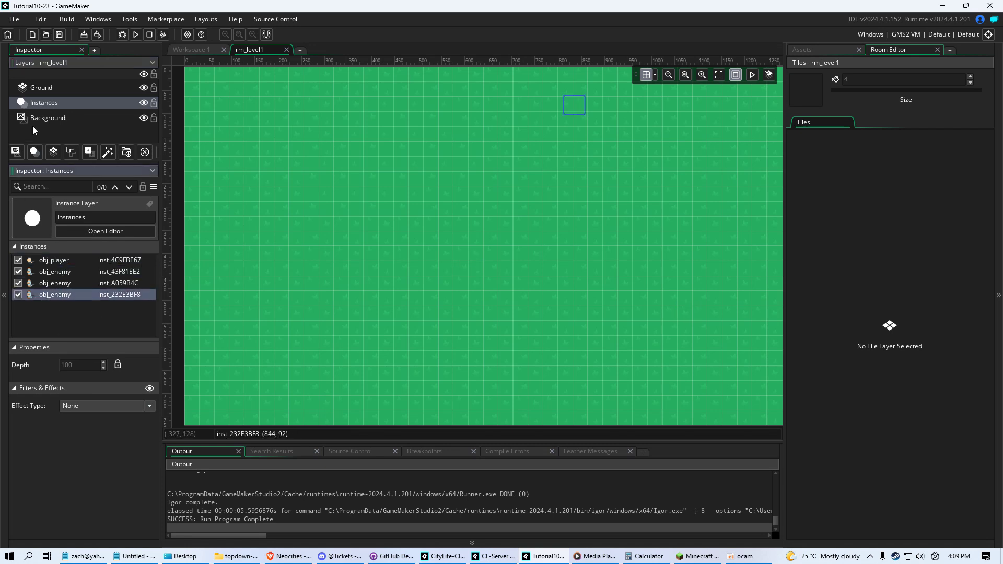
# Move the Ground tile layer below the Instances layer and keep it above the Background layer
pyautogui.click(51, 85)
pyautogui.moveTo(59, 86); pyautogui.dragTo(57, 109)
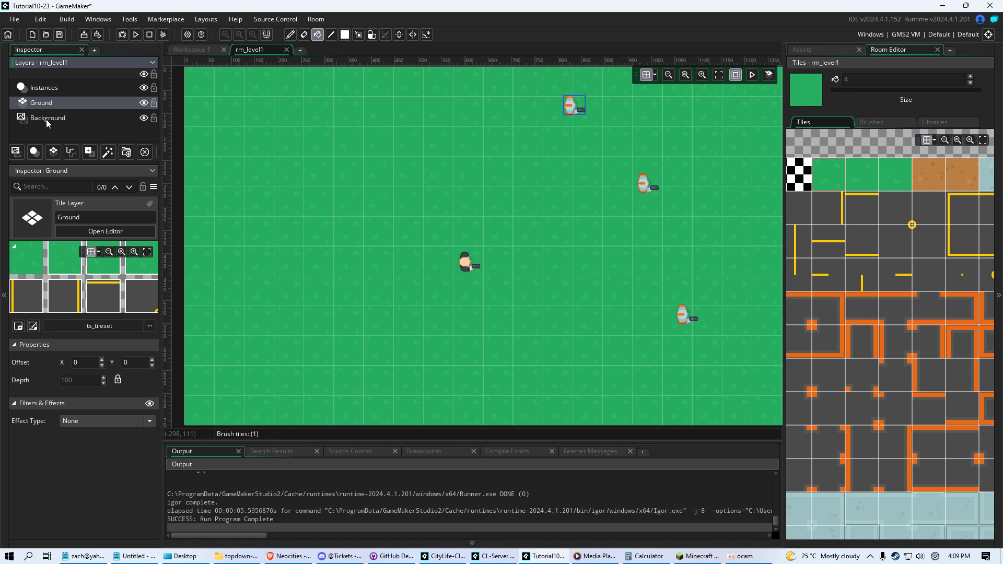
pyautogui.click(46, 120)
pyautogui.moveTo(58, 122); pyautogui.dragTo(45, 102)
pyautogui.click(46, 118)
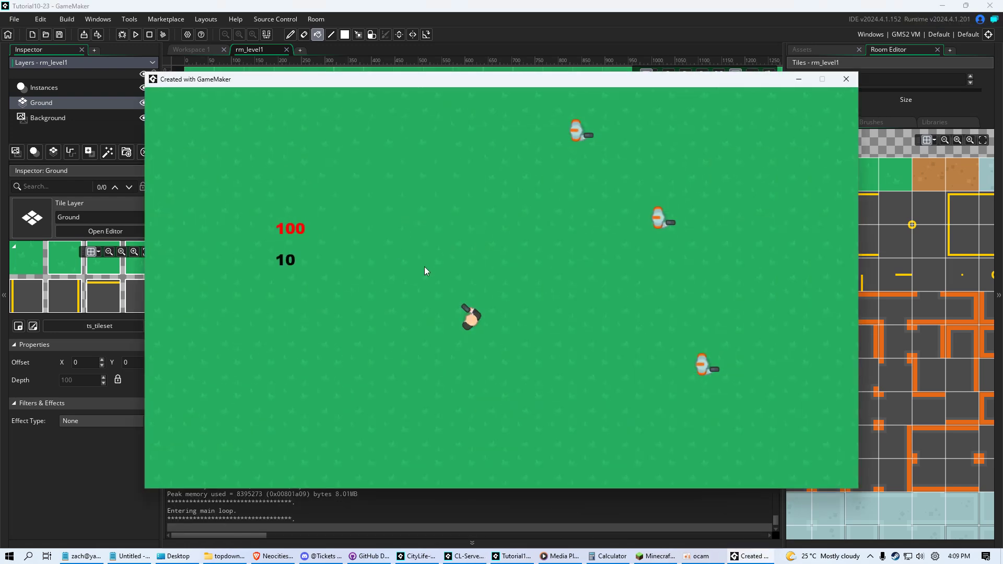
# Test-run the game and walk the player around on the grass
pyautogui.press('w')
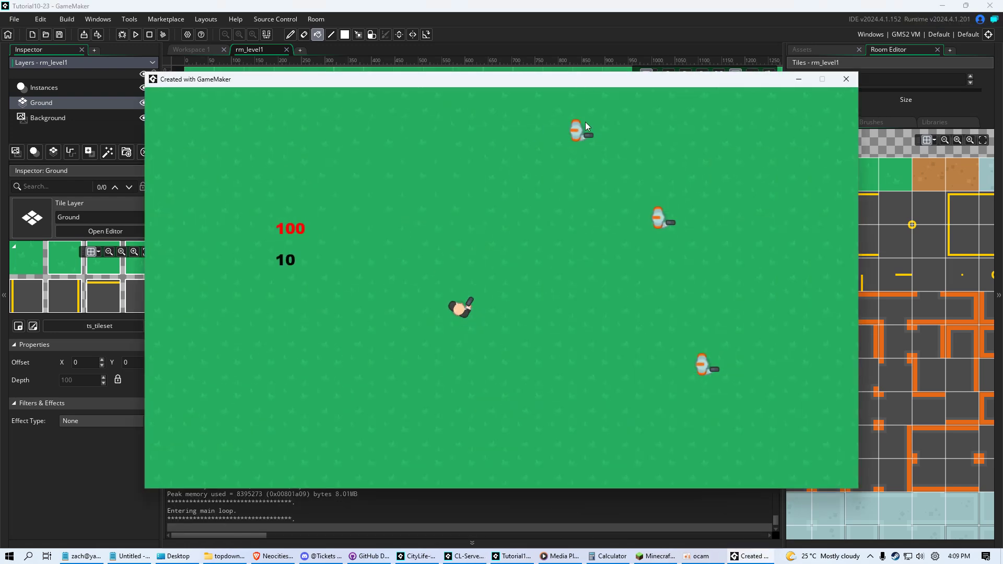
pyautogui.hotkey('a', 's')
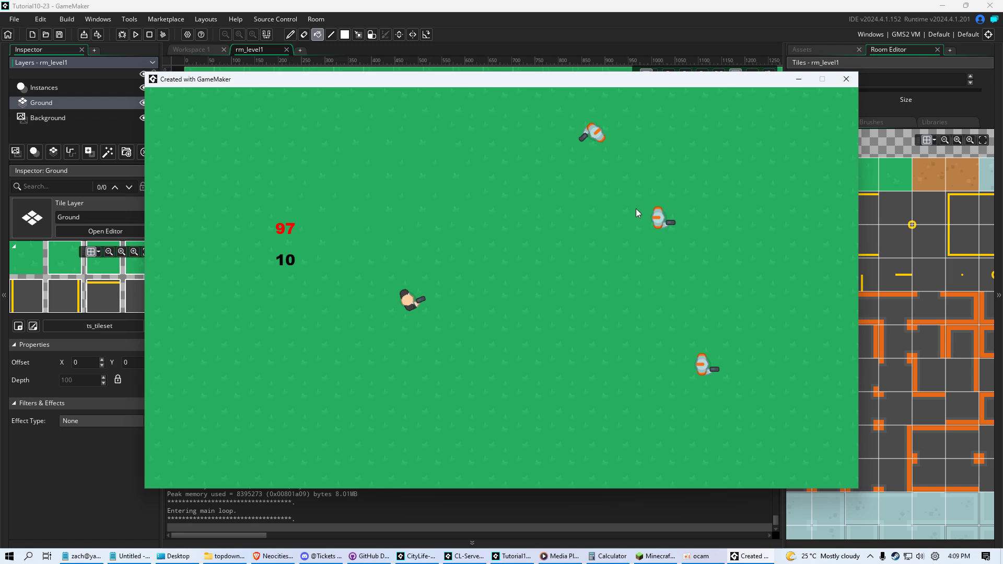
pyautogui.press('d')
pyautogui.press('w')
pyautogui.click(545, 66)
pyautogui.click(751, 556)
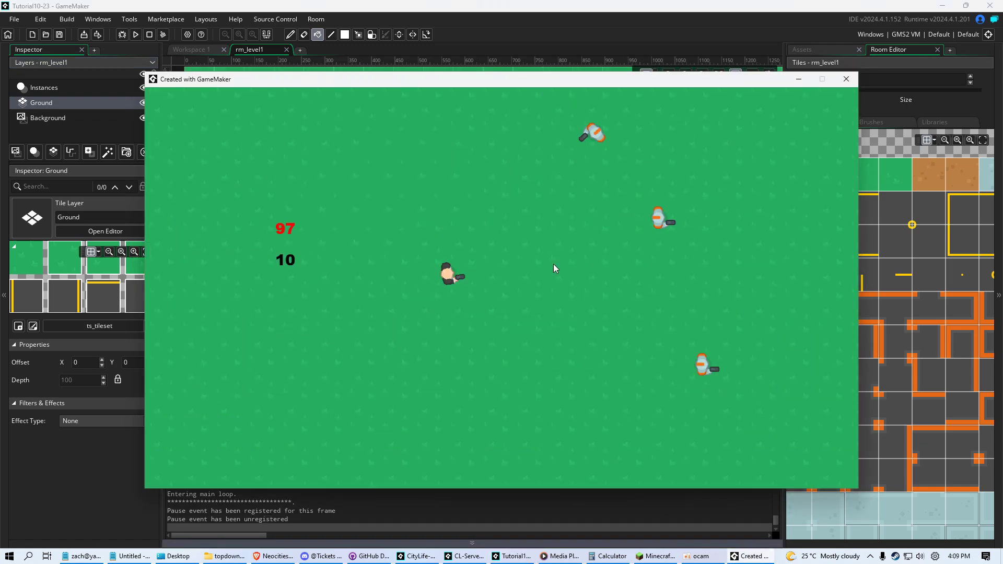
# Fire shots at the uppermost enemy while moving the player around the test game
pyautogui.click(595, 139)
pyautogui.click(595, 139)
pyautogui.press('d')
pyautogui.press('s')
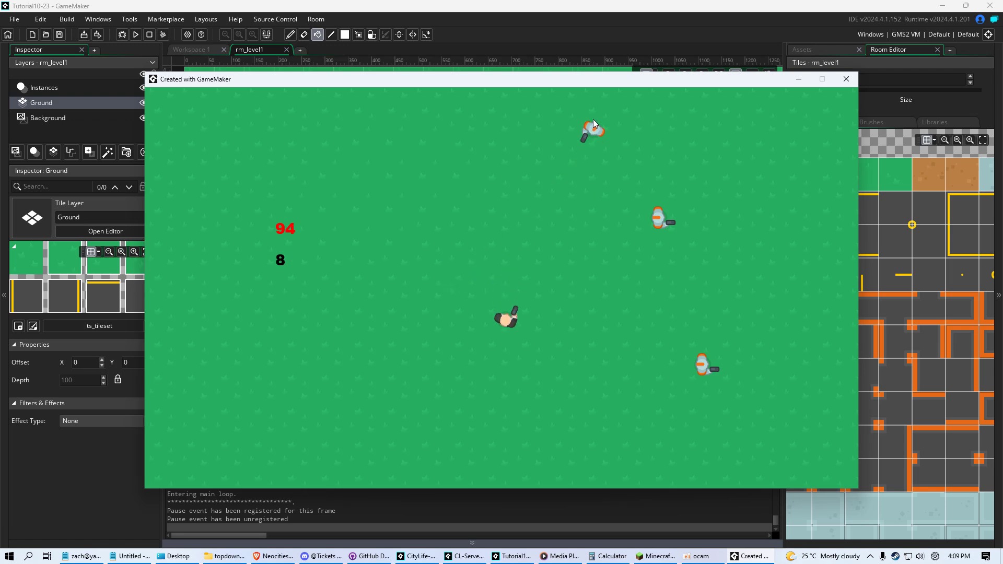
pyautogui.press('a')
pyautogui.press('w')
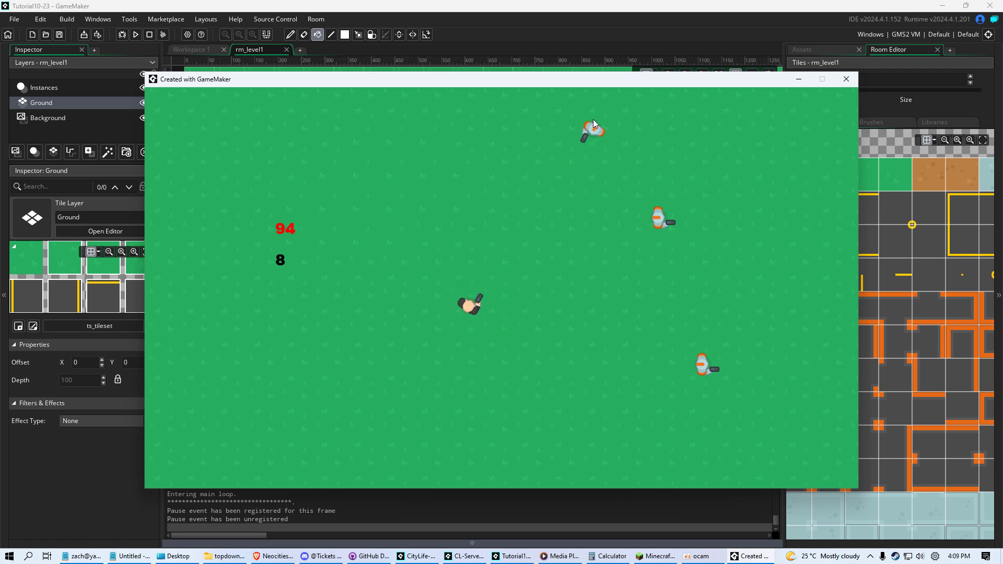
pyautogui.click(560, 189)
pyautogui.press('s')
pyautogui.press('d')
pyautogui.click(575, 124)
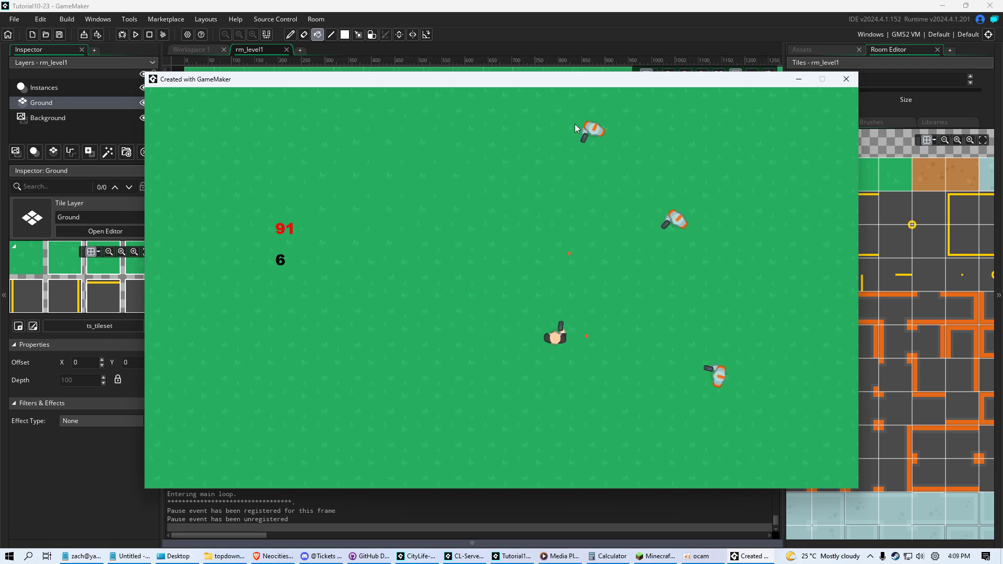
# Reposition the player and shoot repeatedly at the middle enemy in the test game
pyautogui.press('a')
pyautogui.press('w')
pyautogui.press('d')
pyautogui.press('w')
pyautogui.click(701, 205)
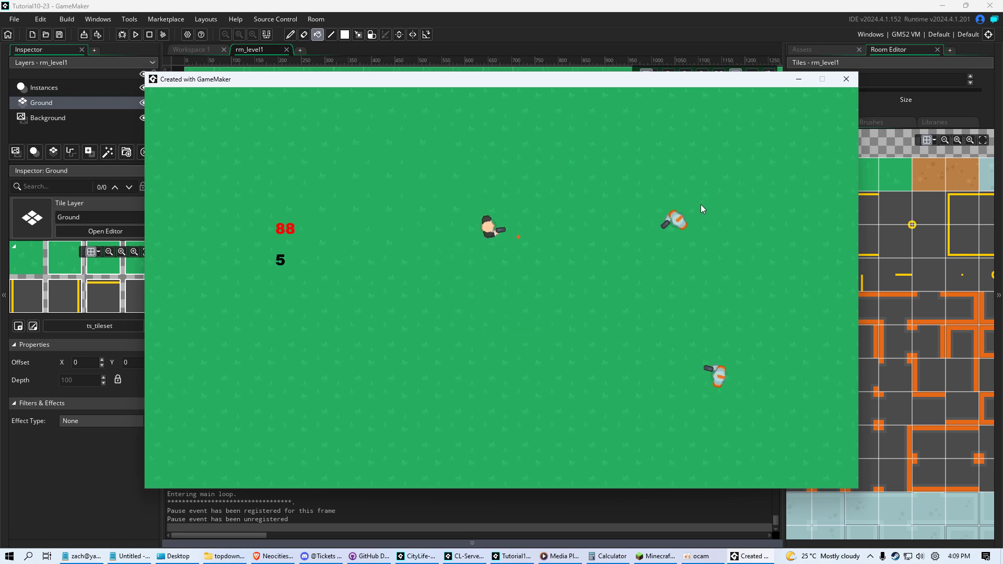
pyautogui.click(700, 205)
pyautogui.click(695, 224)
pyautogui.click(696, 224)
pyautogui.click(696, 224)
pyautogui.click(696, 224)
# Walk the player across the grass once more and close the game's test window
pyautogui.press('a')
pyautogui.press('s')
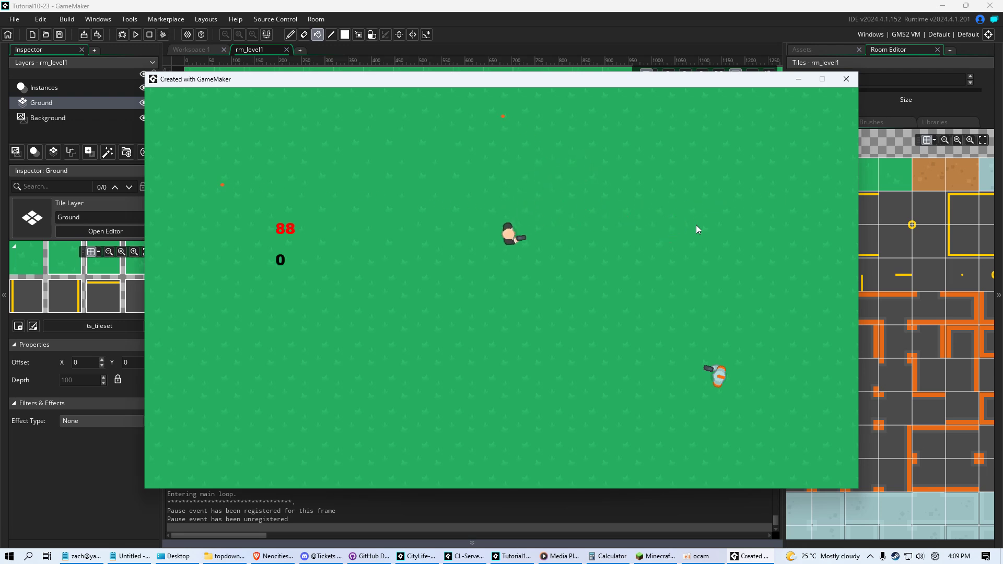
pyautogui.press('s')
pyautogui.press('a')
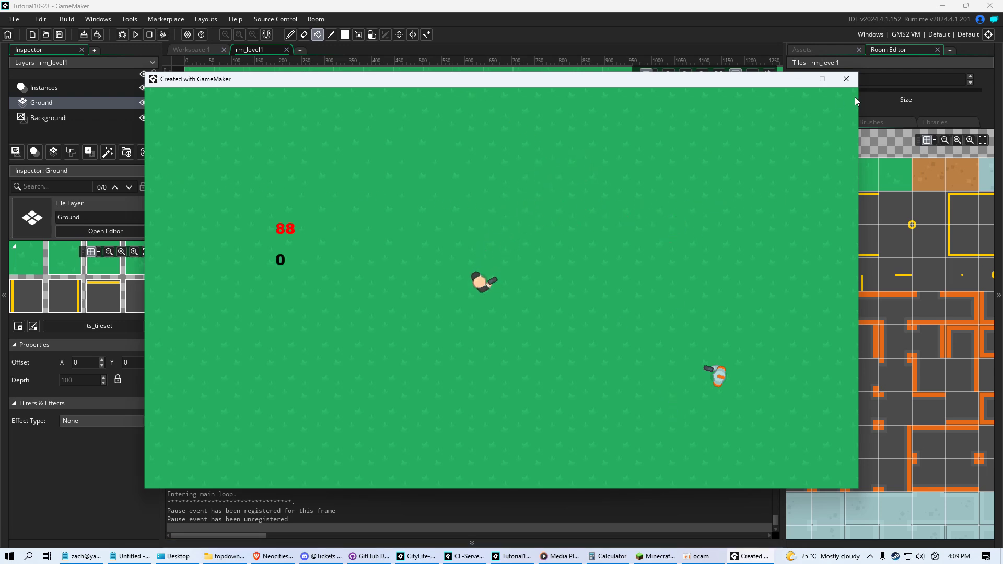
pyautogui.press('w')
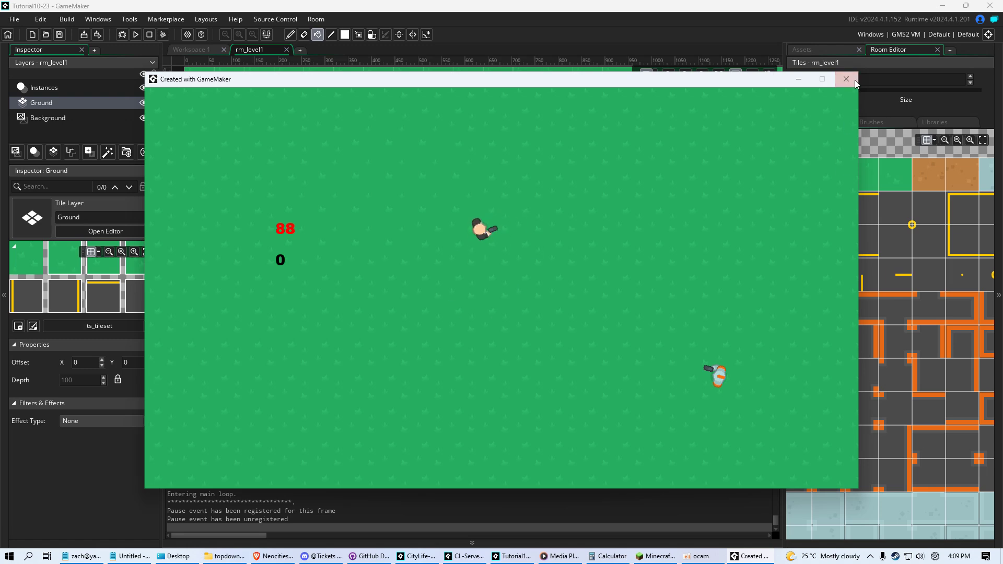
pyautogui.click(847, 79)
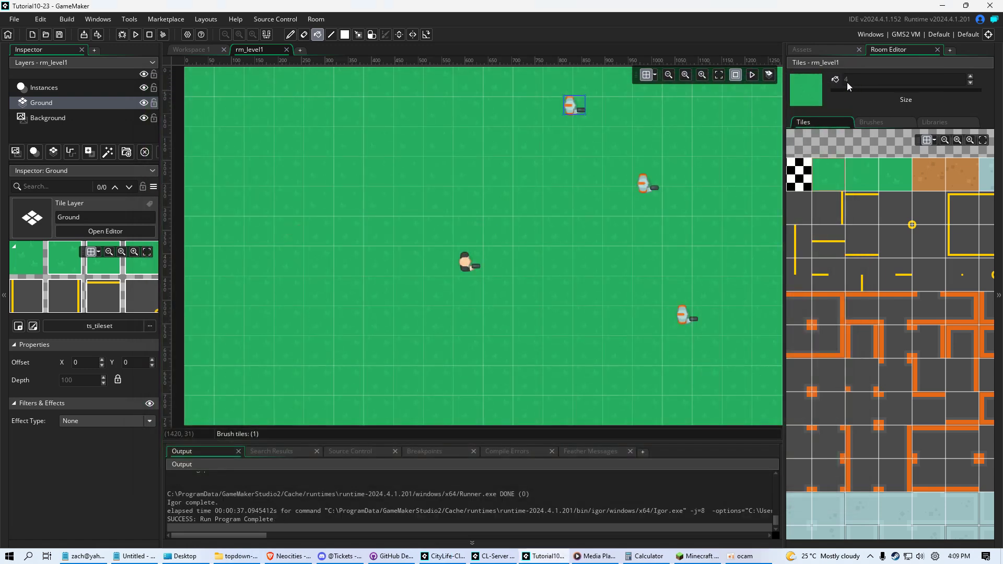
# Paint a rounded patch of dirt tiles around the middle enemy on the Ground layer, using the pencil at brush size 2
pyautogui.click(930, 176)
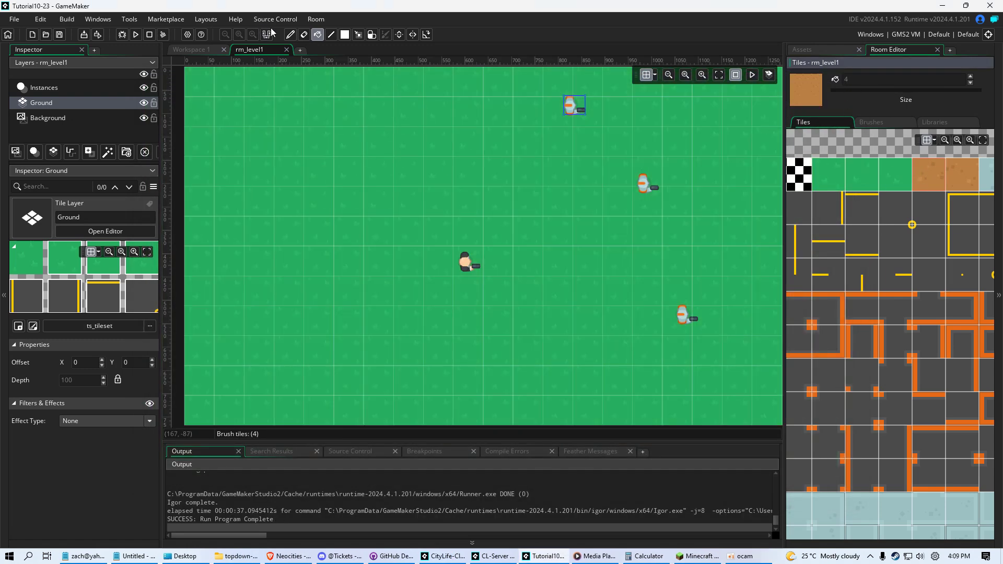
pyautogui.click(290, 35)
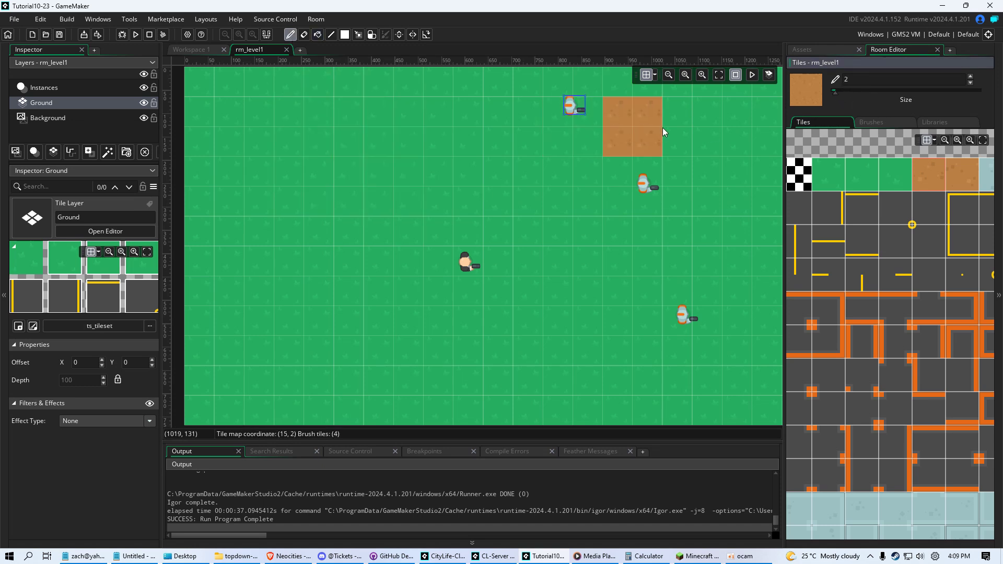
pyautogui.moveTo(662, 114); pyautogui.dragTo(666, 212)
pyautogui.moveTo(672, 268); pyautogui.dragTo(706, 269)
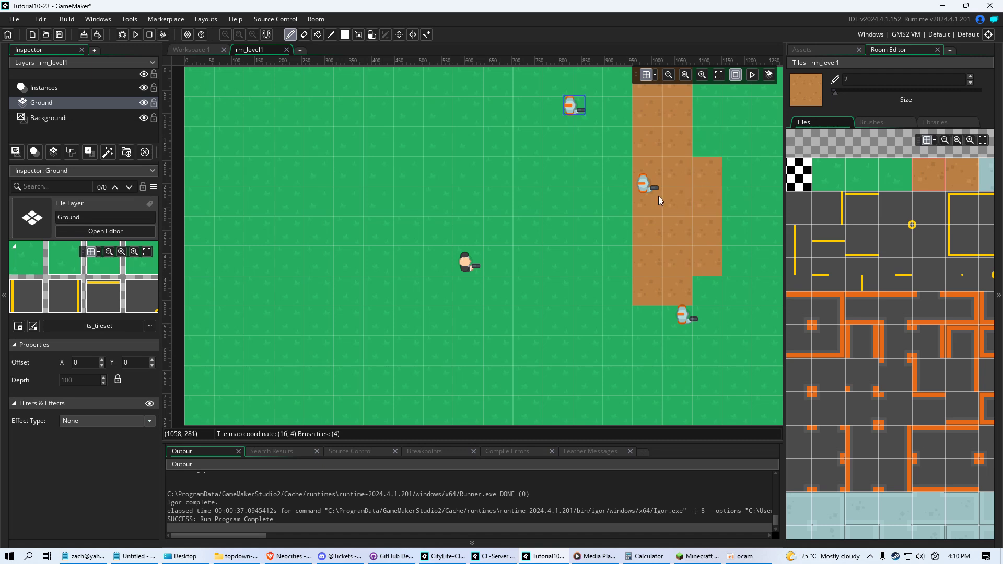
pyautogui.moveTo(622, 173); pyautogui.dragTo(627, 243)
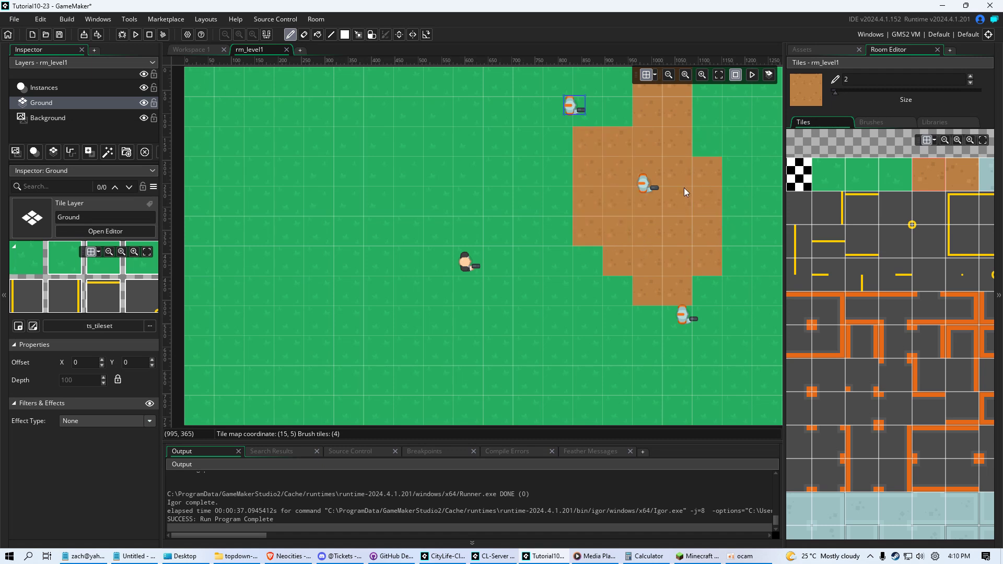
pyautogui.click(694, 168)
pyautogui.click(644, 140)
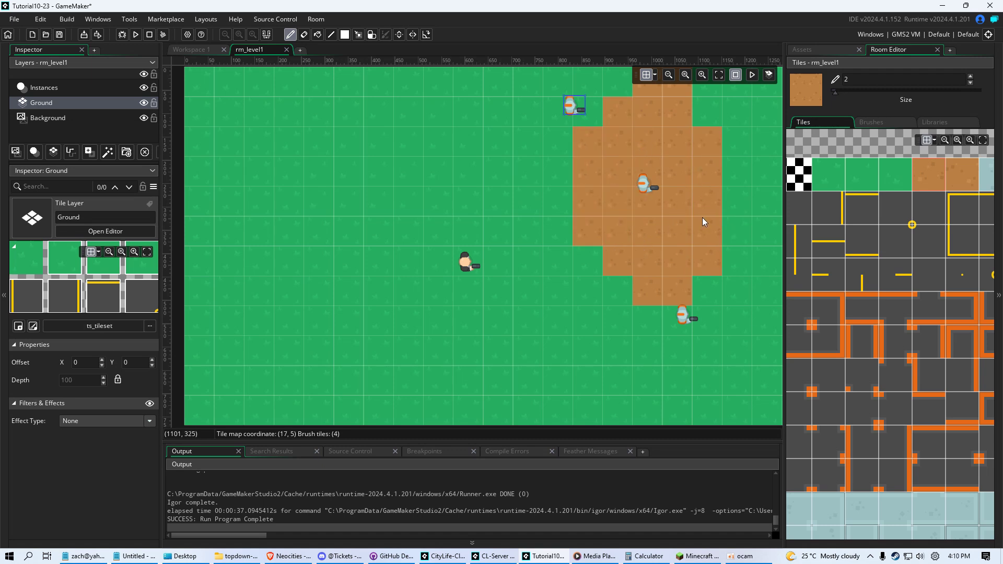
pyautogui.moveTo(721, 213); pyautogui.dragTo(743, 214)
pyautogui.click(735, 226)
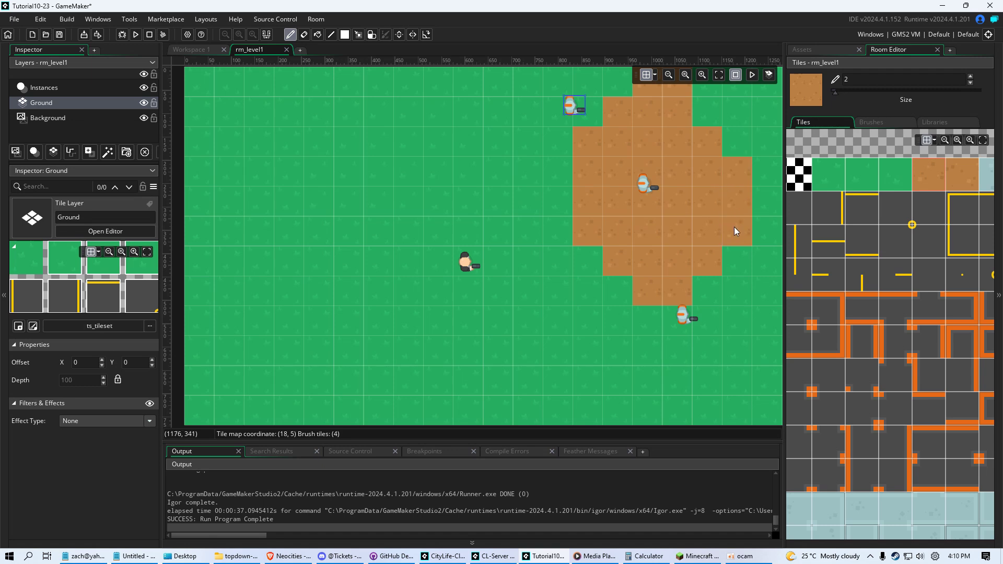
# Check the room's grid options and hide the grid, undoing the stray dirt strokes
pyautogui.moveTo(646, 233)
pyautogui.mouseDown(button='middle')
pyautogui.moveTo(548, 257)
pyautogui.moveTo(549, 222)
pyautogui.mouseUp(button='middle')
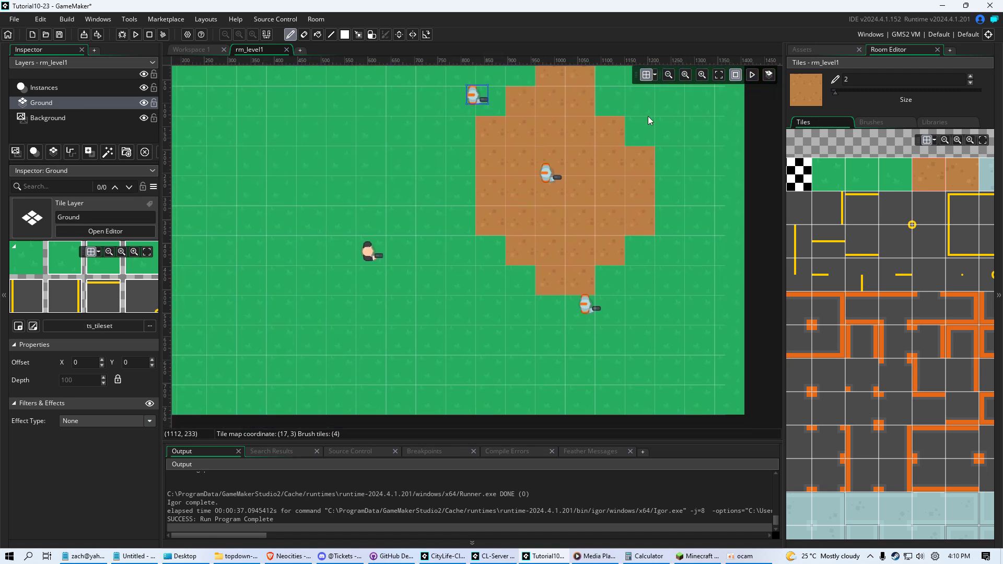
pyautogui.click(655, 76)
pyautogui.click(772, 126)
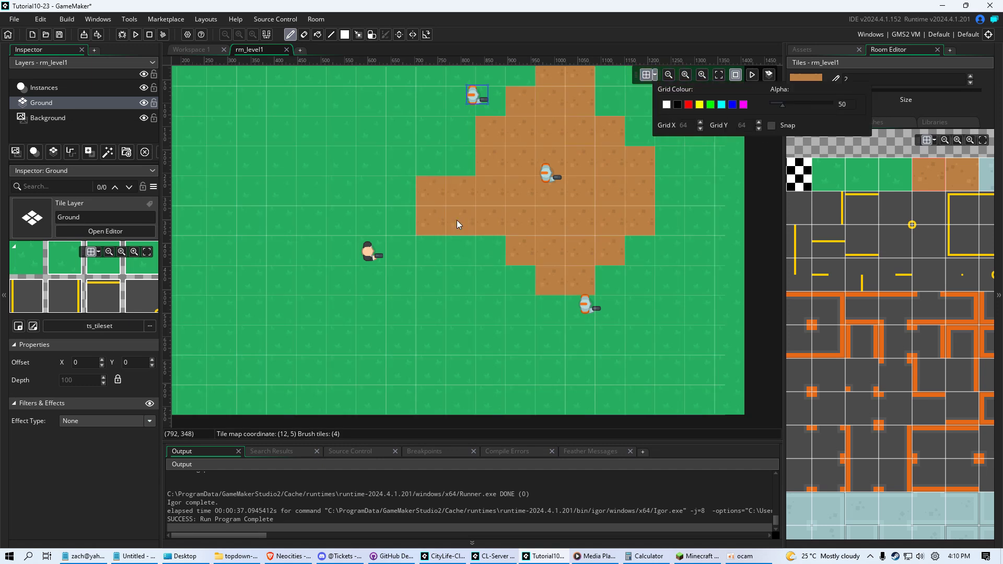
pyautogui.moveTo(419, 203); pyautogui.dragTo(442, 251)
pyautogui.hotkey('ctrl', 'z')
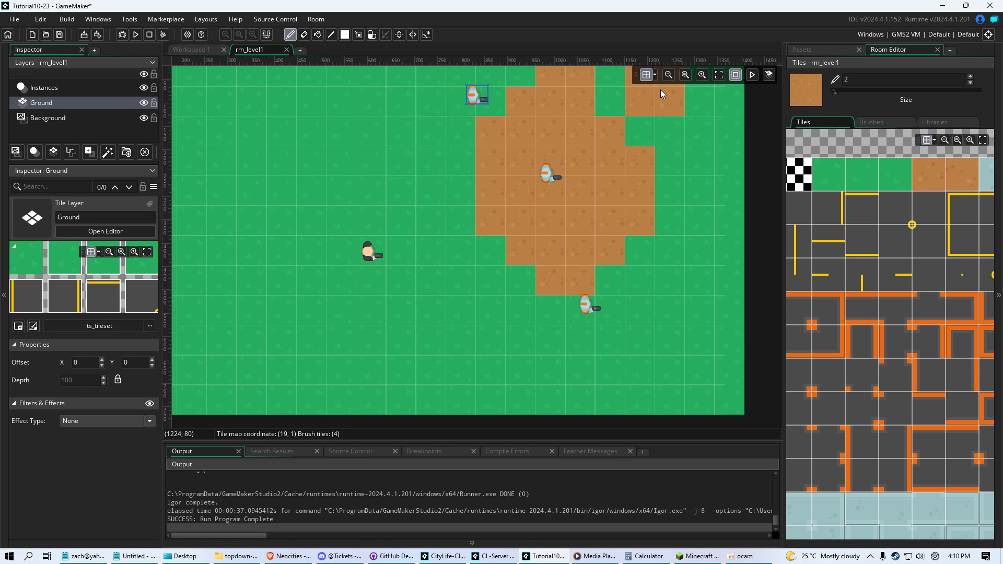
pyautogui.click(656, 76)
pyautogui.click(647, 75)
pyautogui.click(460, 131)
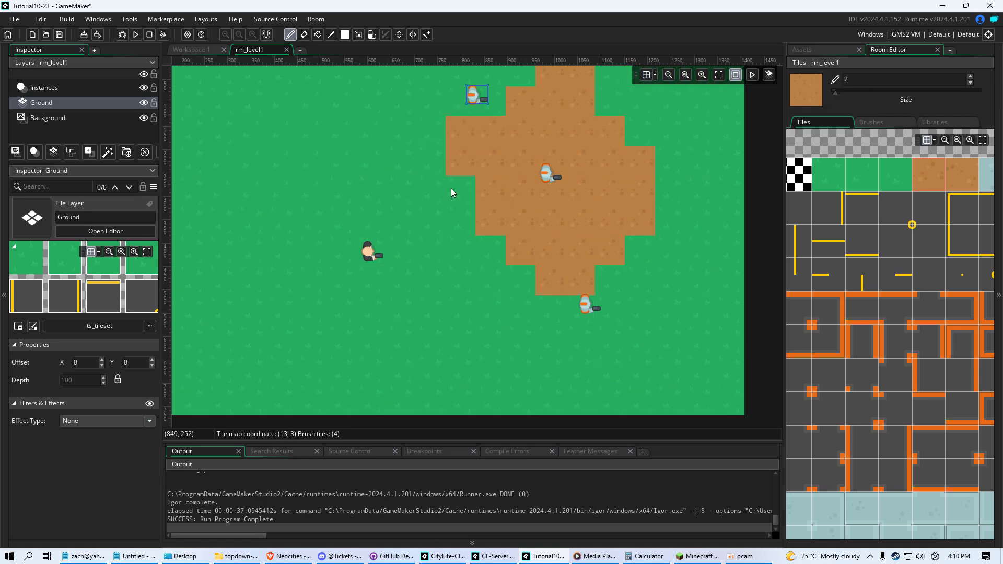
pyautogui.hotkey('ctrl', 'z')
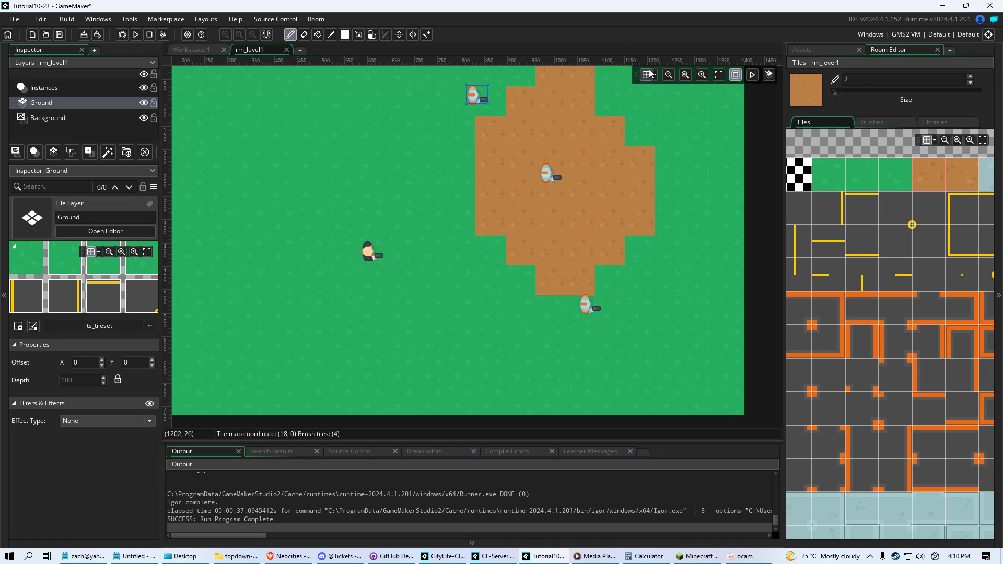
# Try erasing a two-by-two block of grass tiles up and to the left of the player, and undo it
pyautogui.click(378, 190)
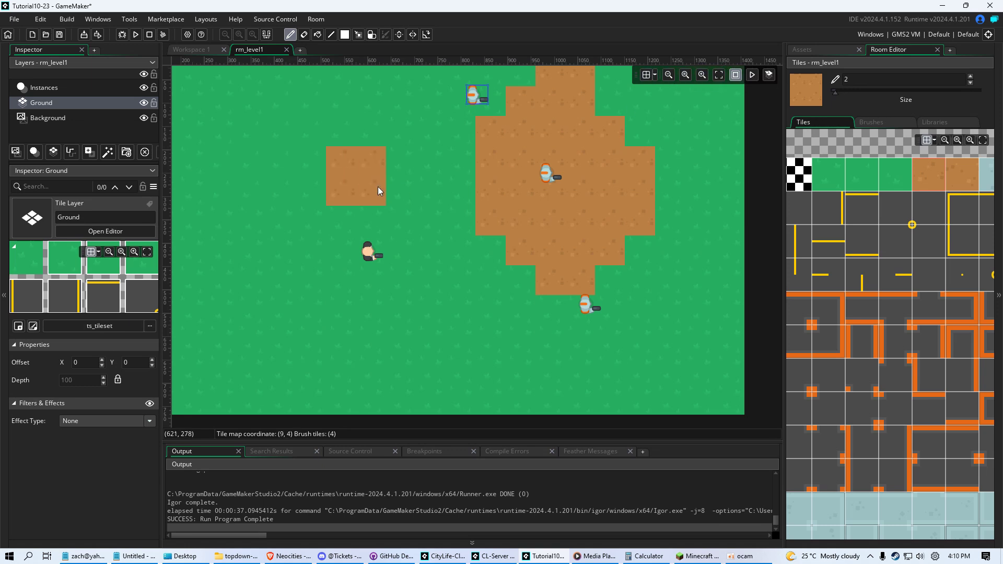
pyautogui.keyDown('ctrl'); pyautogui.scroll(1, 377, 186); pyautogui.keyUp('ctrl')
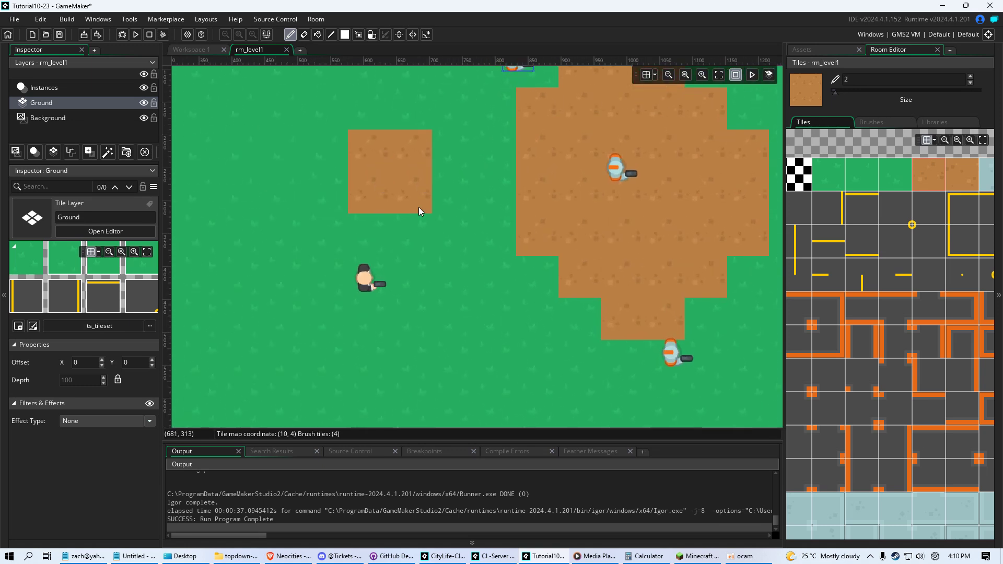
pyautogui.keyDown('ctrl'); pyautogui.scroll(2, 419, 208); pyautogui.keyUp('ctrl')
pyautogui.keyDown('ctrl'); pyautogui.scroll(-4, 419, 209); pyautogui.keyUp('ctrl')
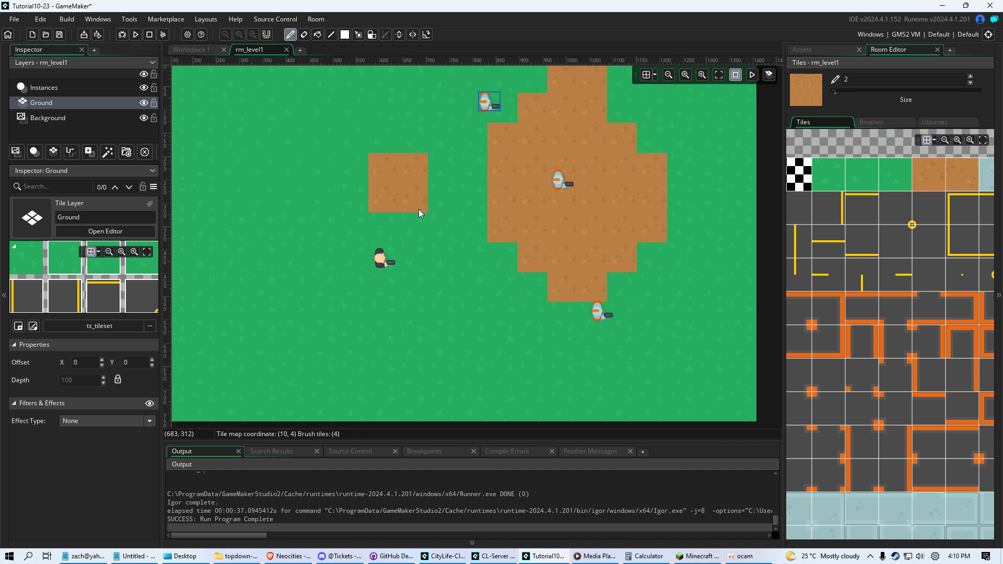
pyautogui.click(686, 75)
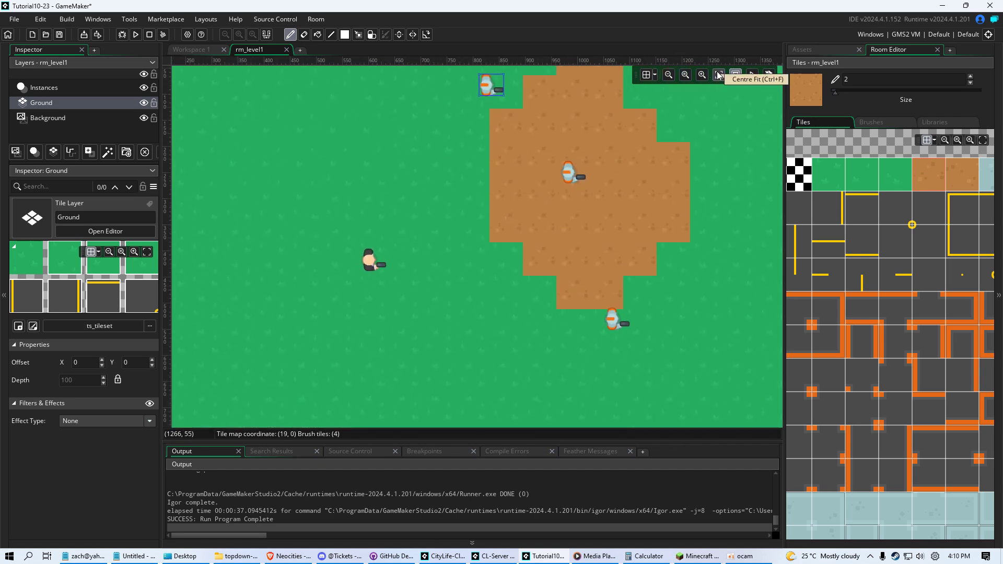
pyautogui.rightClick(349, 199)
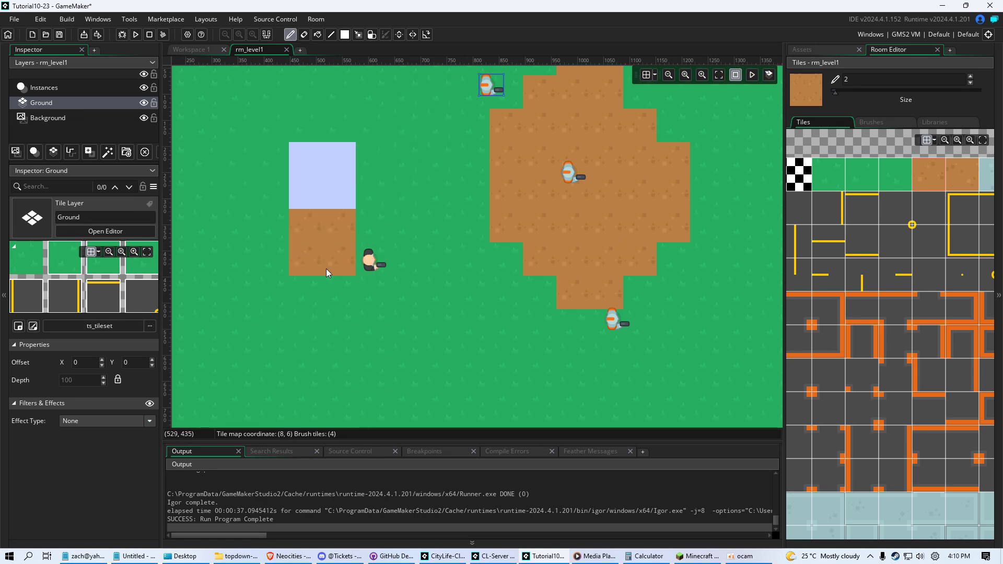
# Paint a vertical brown wall seven tiles high to the left of the player on the Ground layer, at brush size 1
pyautogui.scroll(-3, 870, 310)
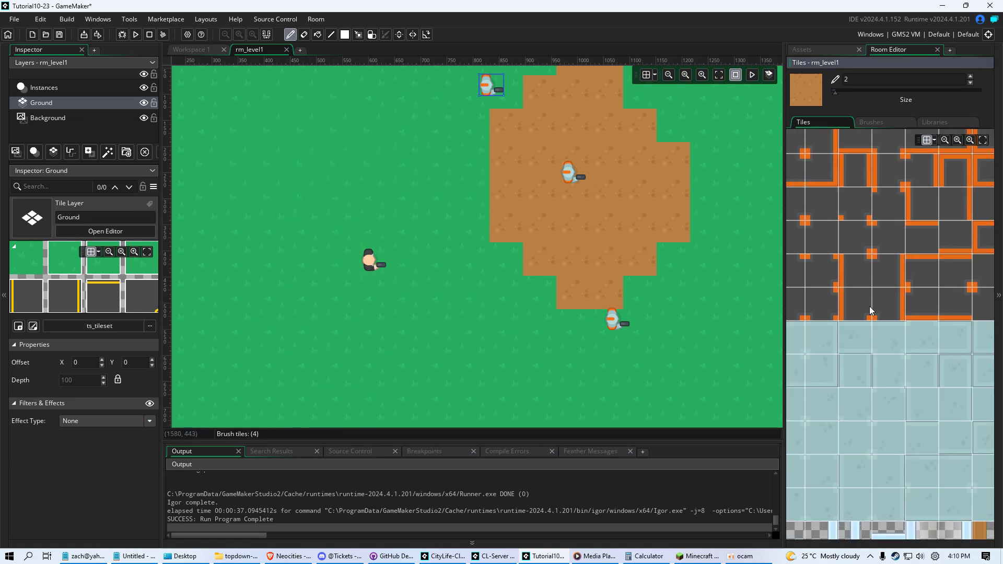
pyautogui.keyDown('ctrl'); pyautogui.scroll(-3, 568, 251); pyautogui.keyUp('ctrl')
pyautogui.moveTo(572, 261); pyautogui.dragTo(528, 257, button='middle')
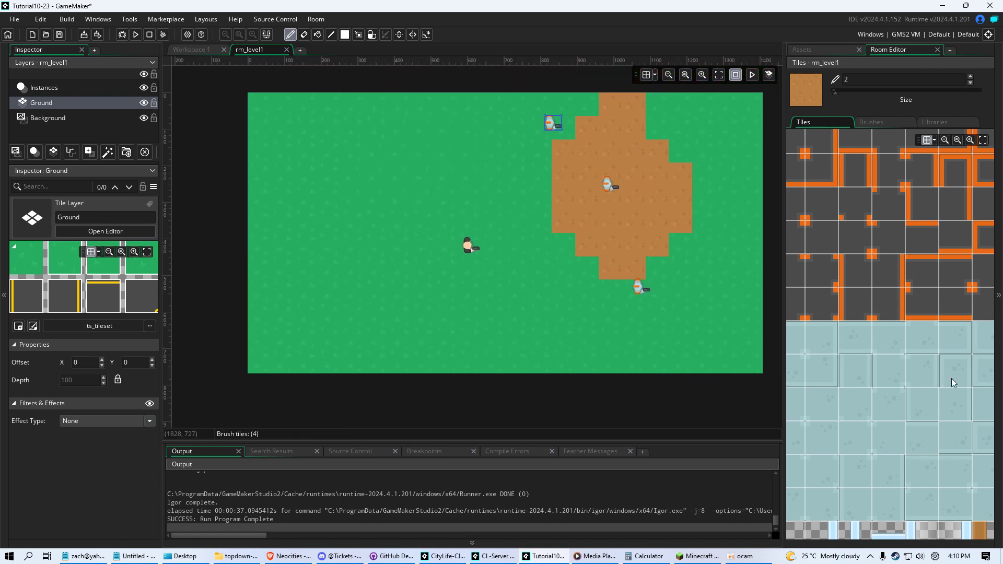
pyautogui.scroll(-5, 941, 384)
pyautogui.moveTo(927, 391); pyautogui.dragTo(745, 330, button='middle')
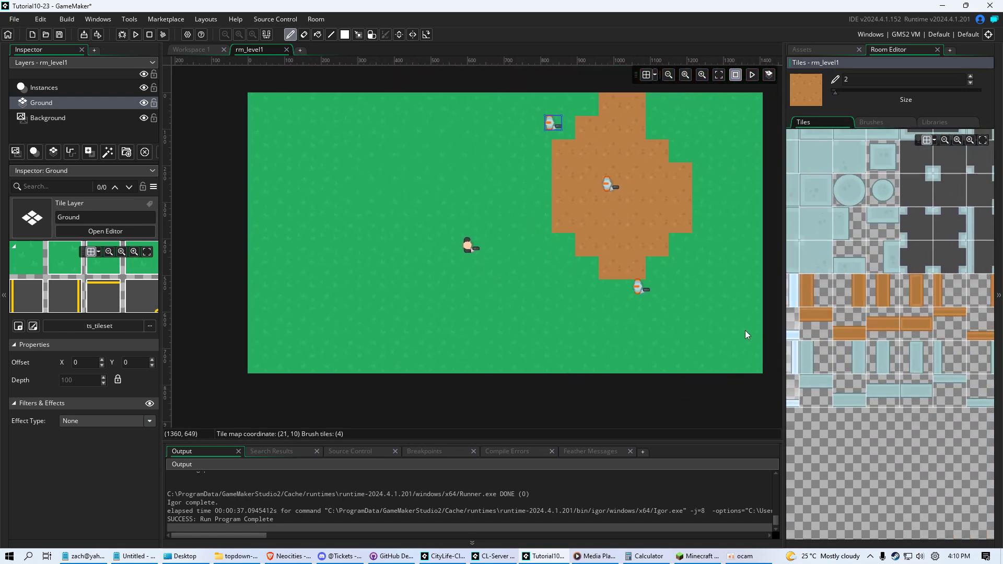
pyautogui.click(816, 284)
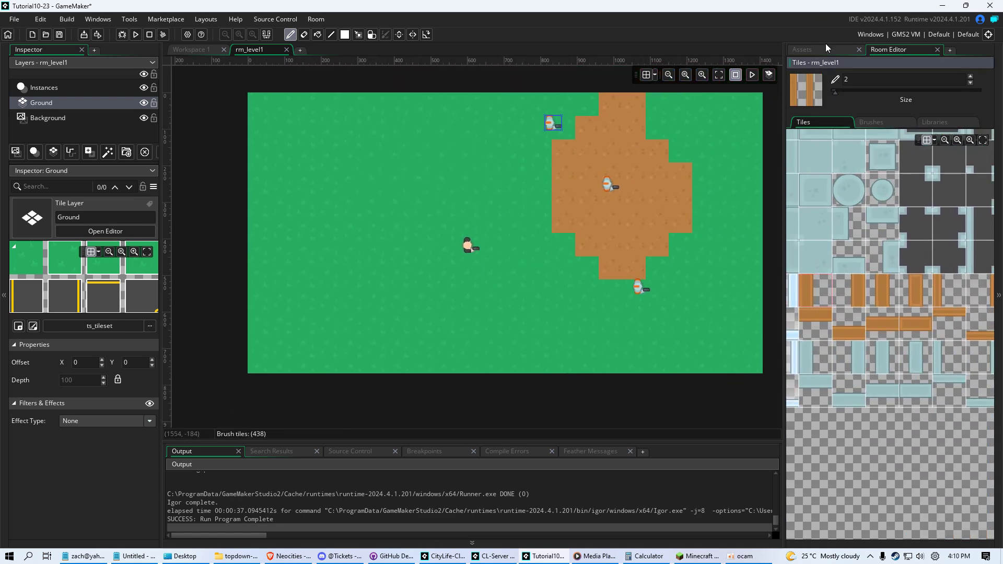
pyautogui.moveTo(836, 93); pyautogui.dragTo(831, 93)
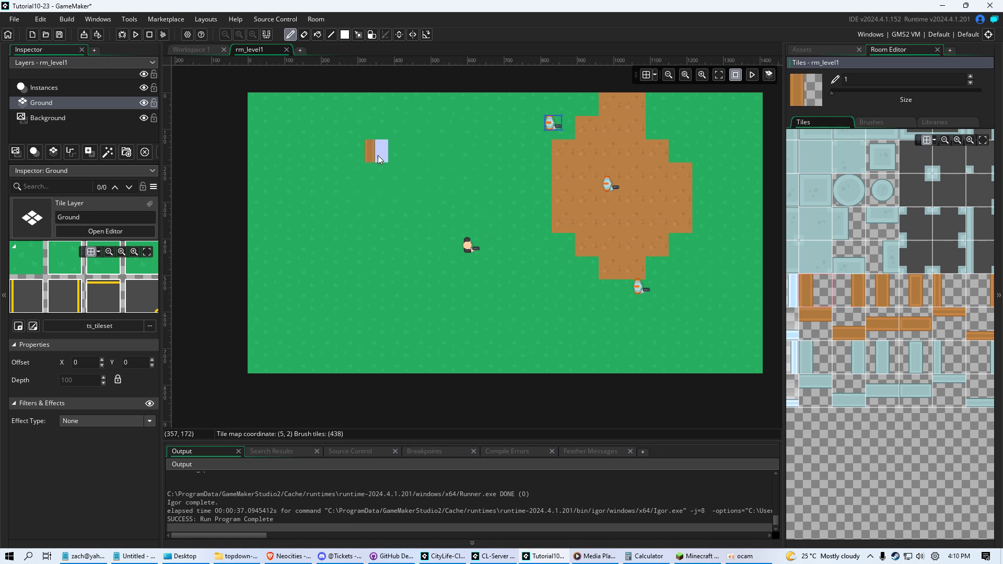
pyautogui.click(398, 197)
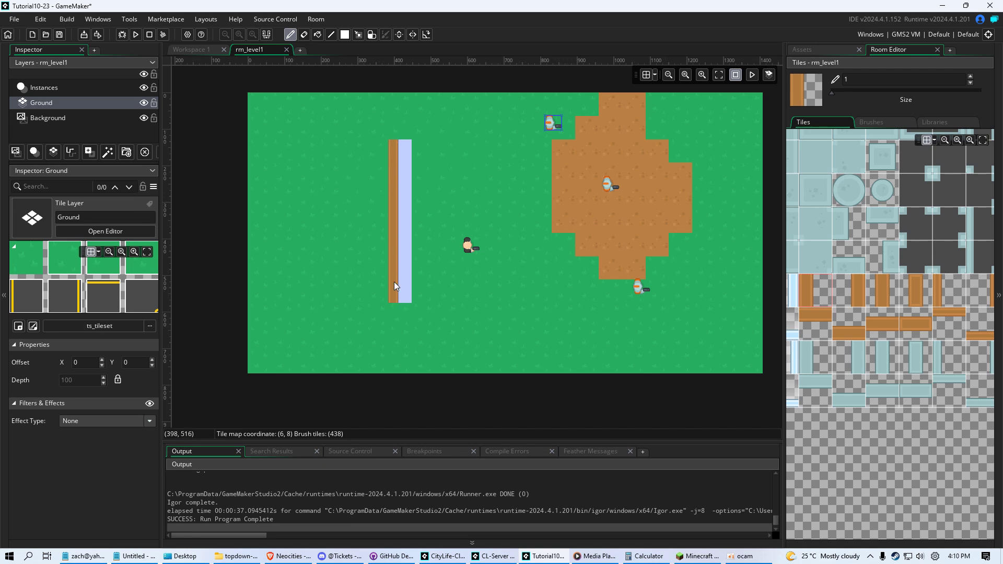
# Check what the Background layer contributes by toggling its visibility, and return to the Ground layer
pyautogui.click(62, 117)
pyautogui.click(144, 118)
pyautogui.click(143, 118)
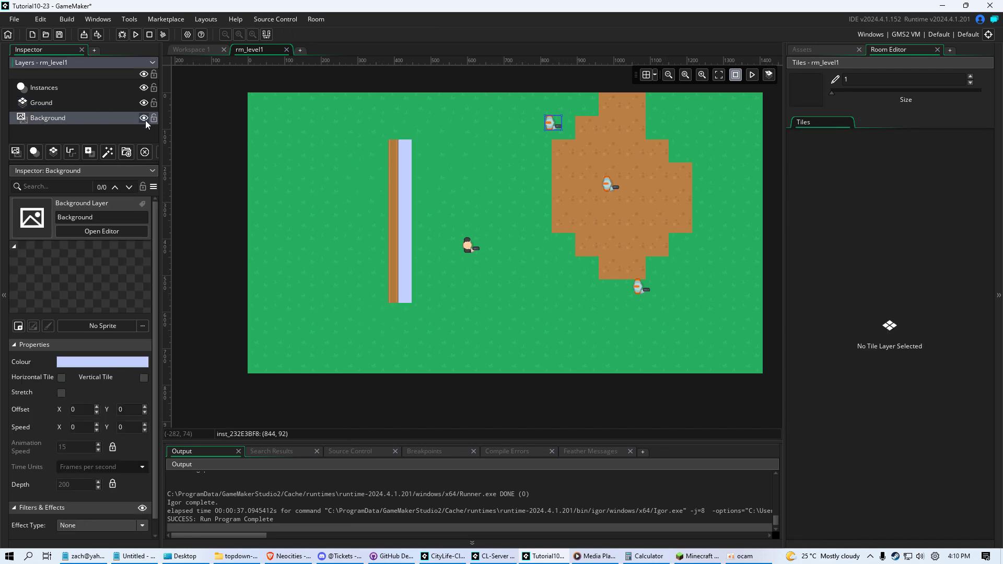
pyautogui.click(144, 118)
pyautogui.click(144, 118)
pyautogui.click(97, 104)
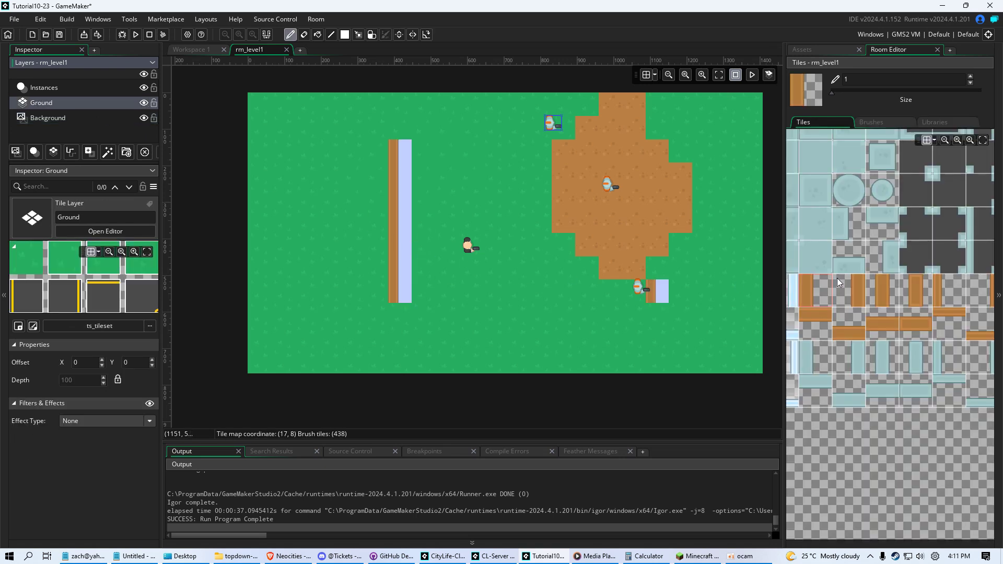
# Undo the vertical brown wall painted on the Ground layer, together with any stray tiles
pyautogui.hotkey('ctrl', 'z')
pyautogui.hotkey('ctrl', 'z')
pyautogui.hotkey('ctrl', 'z')
pyautogui.hotkey('ctrl', 'z')
pyautogui.hotkey('ctrl', 'z')
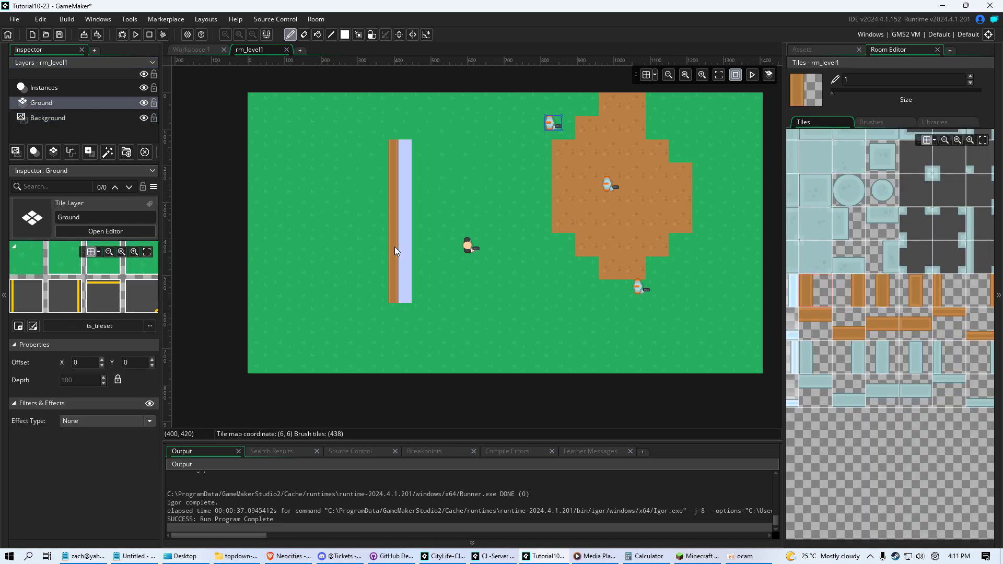
pyautogui.hotkey('ctrl', 'z')
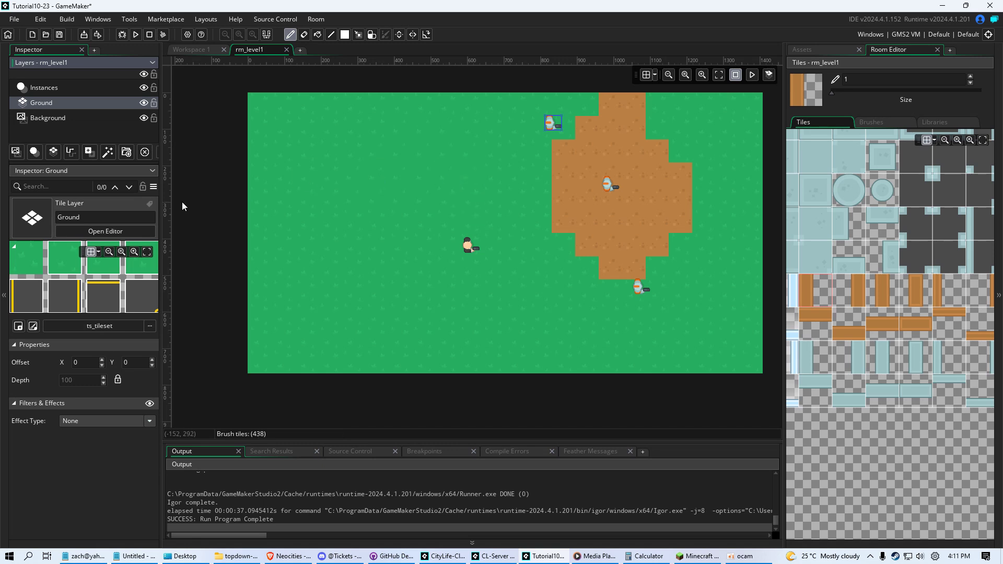
# Add a new tile layer above Ground and rename it Walls
pyautogui.click(51, 154)
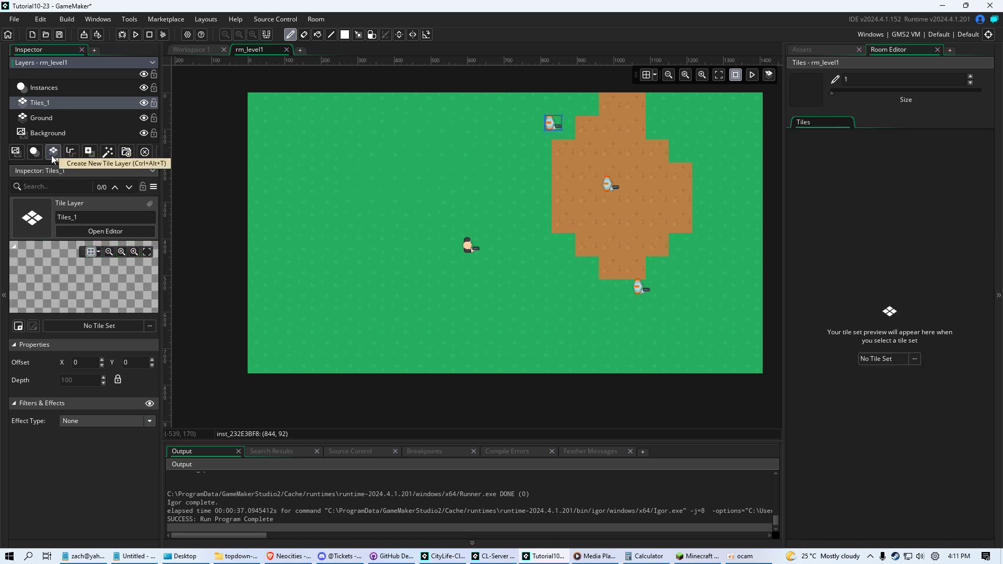
pyautogui.rightClick(49, 107)
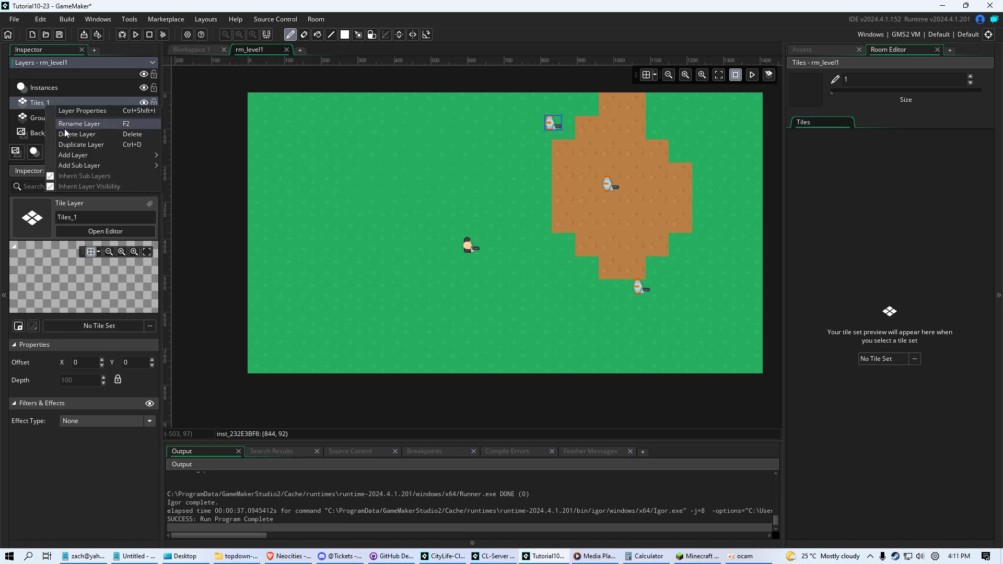
pyautogui.click(75, 123)
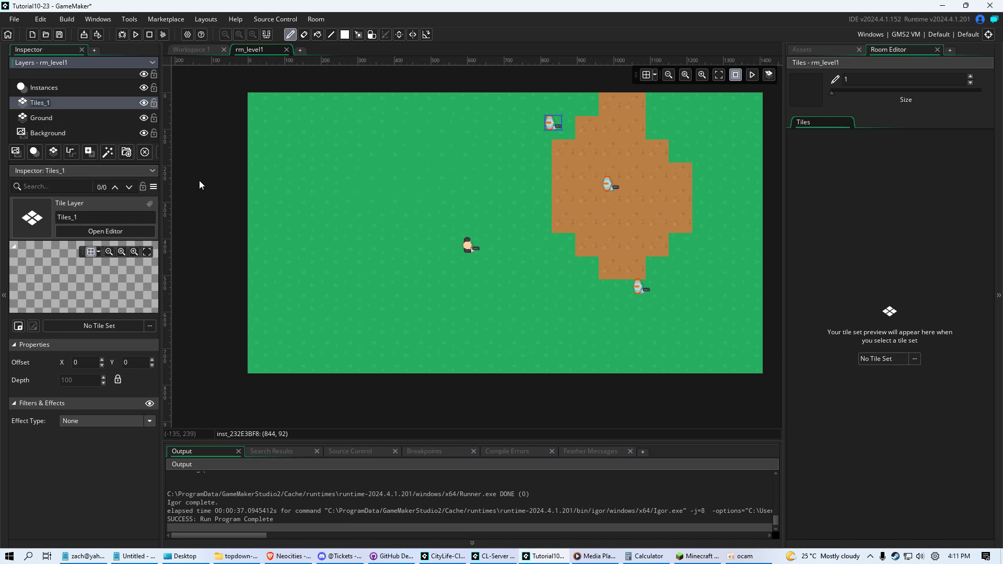
pyautogui.hotkey('ctrl', 'a')
pyautogui.write('Walls')
pyautogui.press('Return')
# Assign the ts_tileset tile set to the Walls layer
pyautogui.click(89, 118)
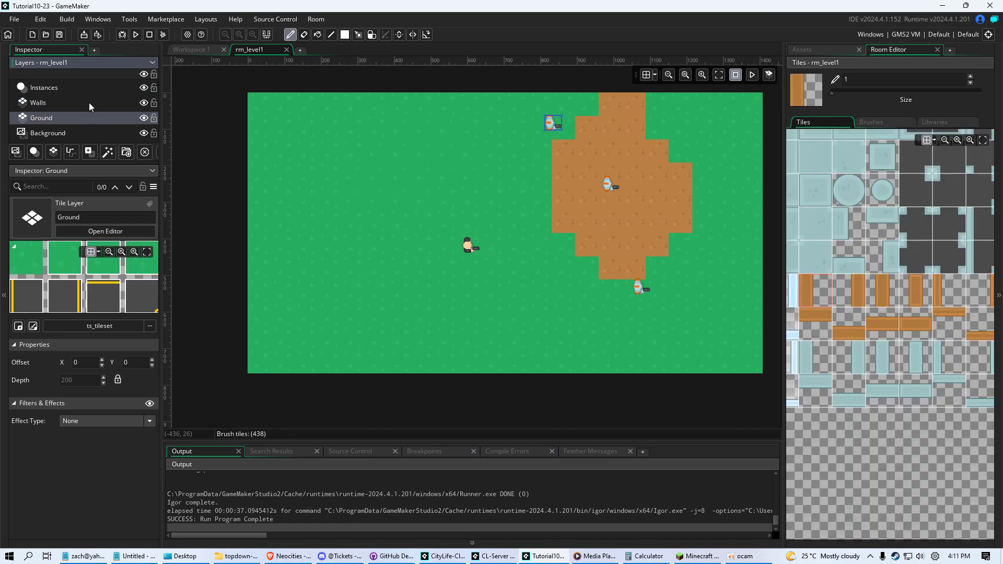
pyautogui.click(89, 103)
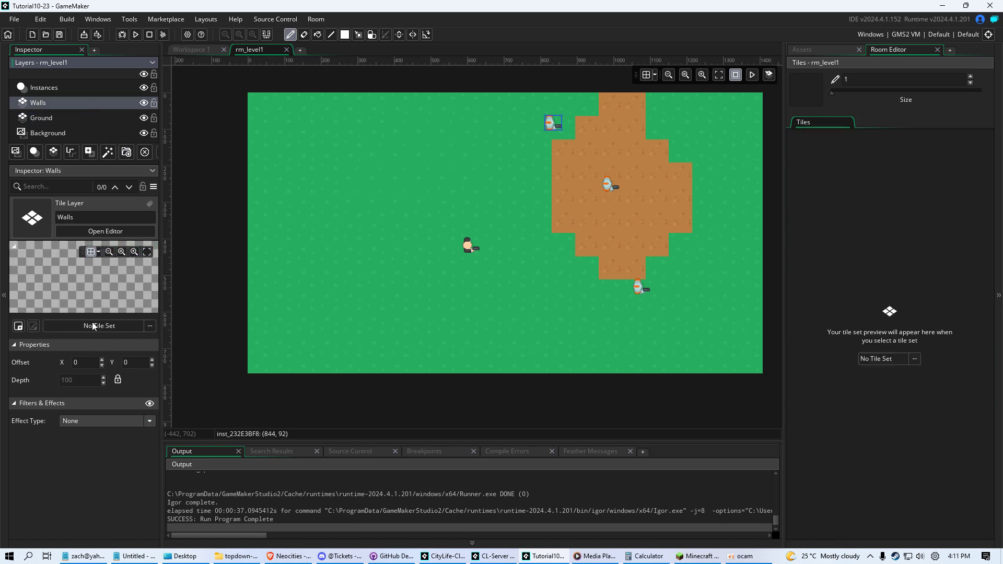
pyautogui.click(126, 326)
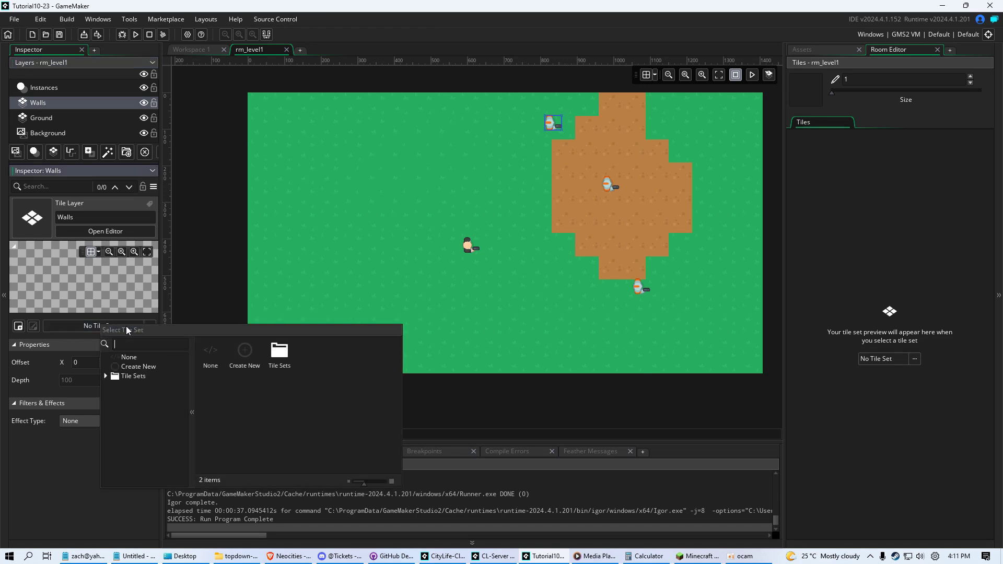
pyautogui.doubleClick(279, 351)
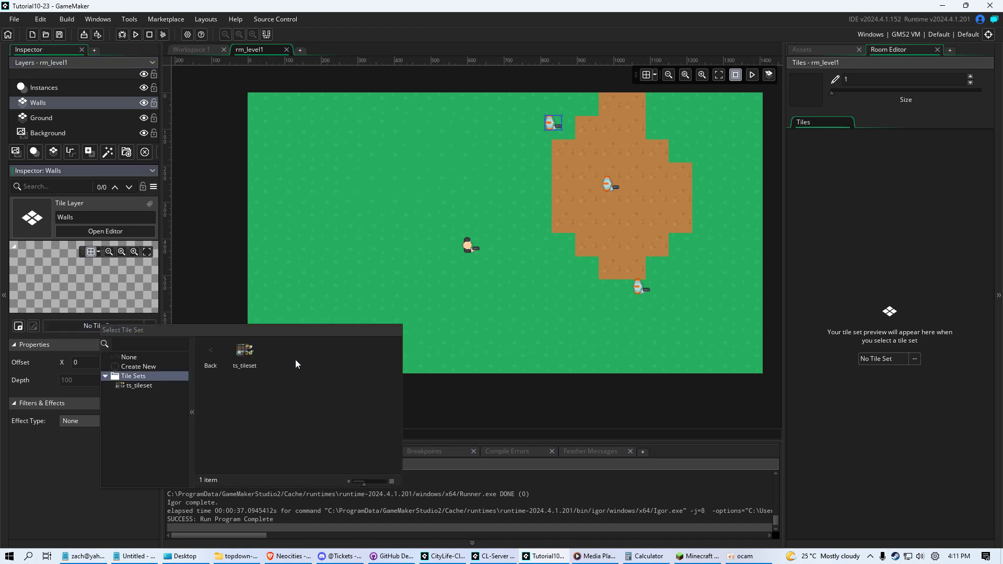
pyautogui.click(244, 351)
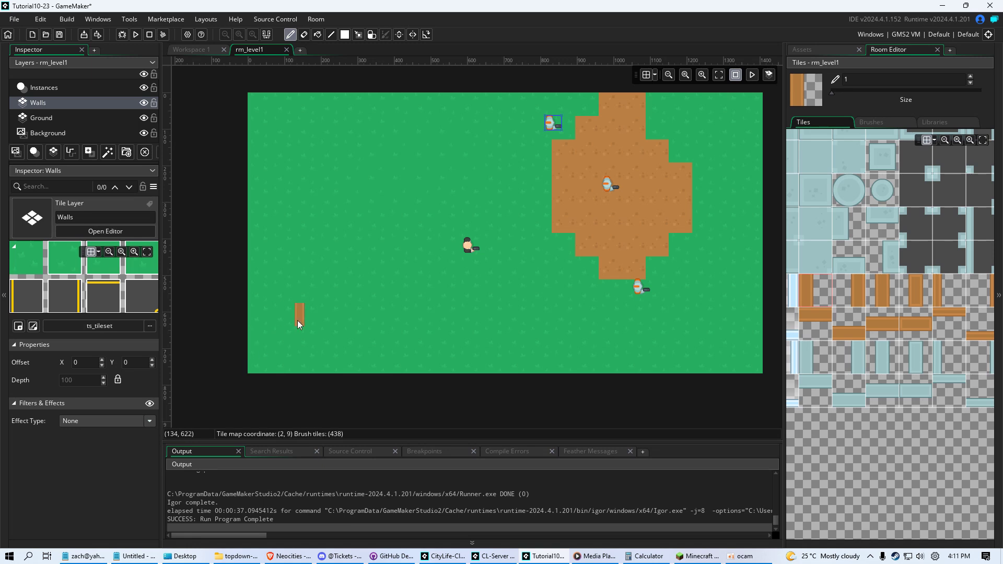
# Paint a vertical brown wall five tiles high on the Walls layer, in the grass well to the left of the player
pyautogui.moveTo(852, 208); pyautogui.dragTo(967, 457, button='middle')
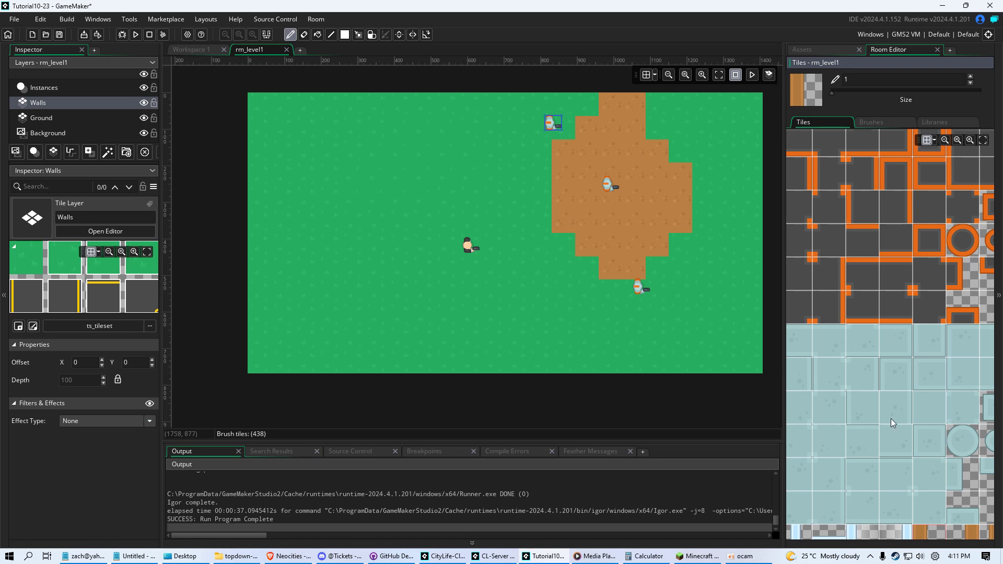
pyautogui.moveTo(892, 418); pyautogui.dragTo(867, 230, button='middle')
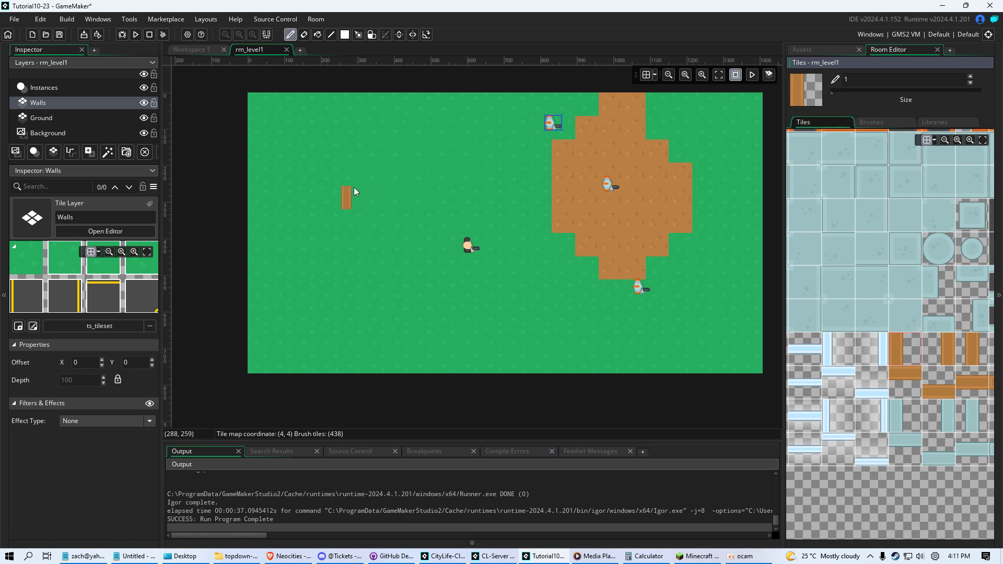
pyautogui.moveTo(328, 140); pyautogui.dragTo(328, 204)
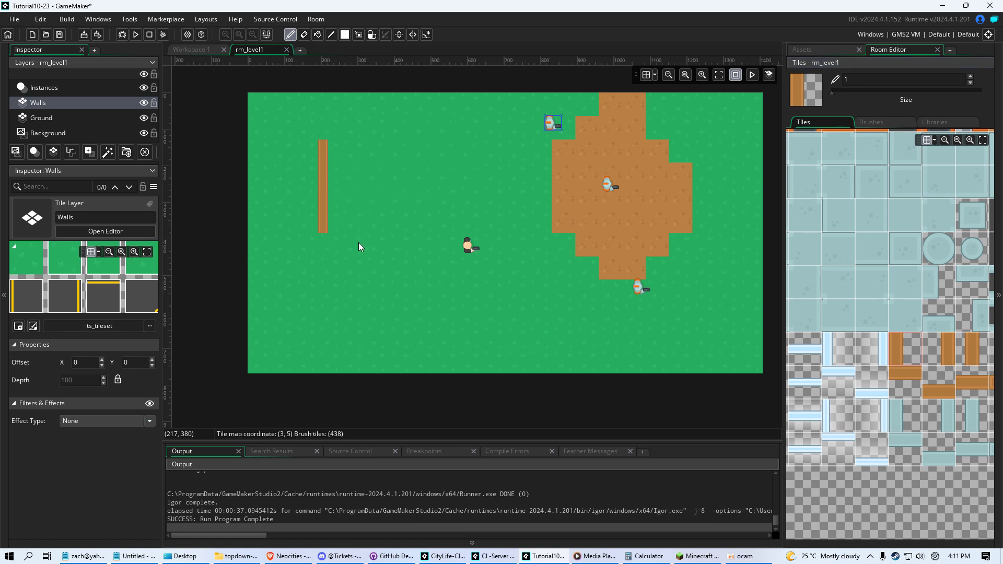
pyautogui.click(325, 244)
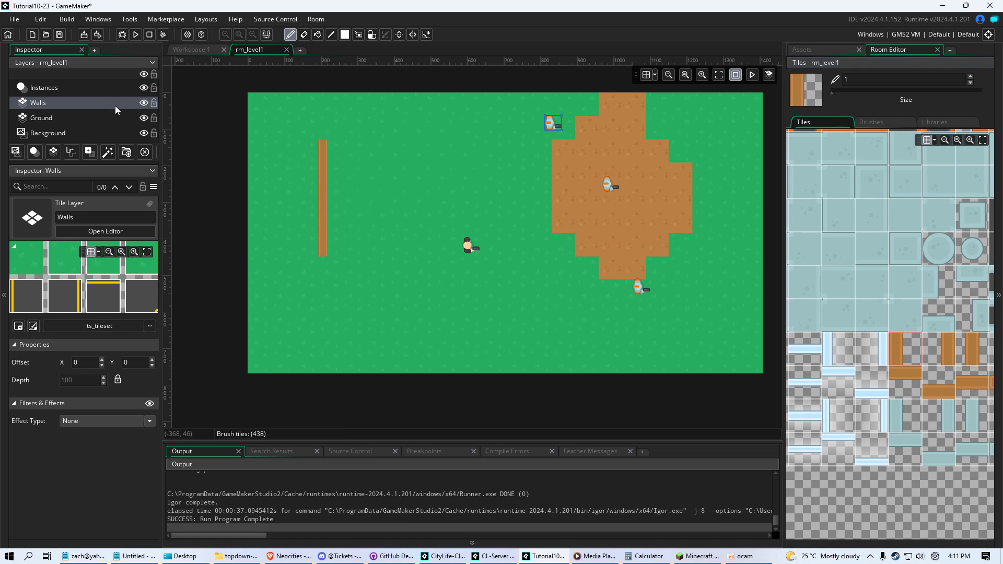
pyautogui.click(357, 163)
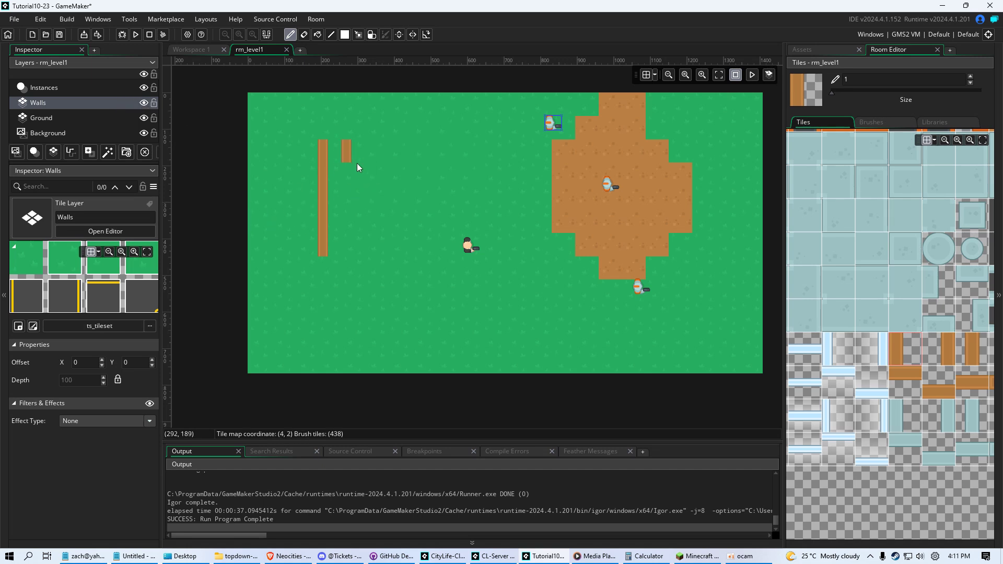
# Check the content of the Walls, Ground and Instances layers by toggling the visibility of each off and on
pyautogui.click(144, 104)
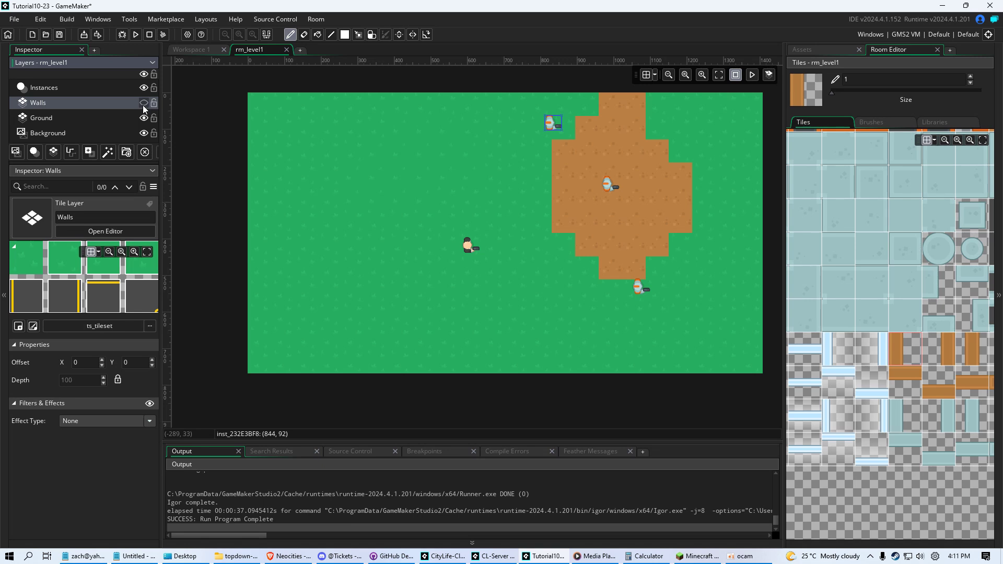
pyautogui.click(143, 104)
pyautogui.click(145, 103)
pyautogui.click(144, 102)
pyautogui.click(143, 118)
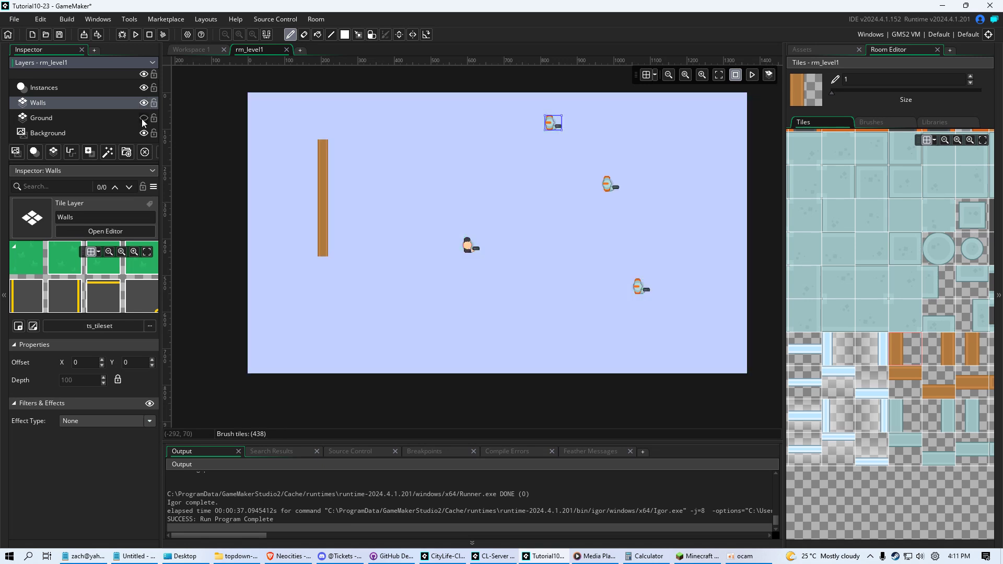
pyautogui.click(142, 118)
pyautogui.click(142, 103)
pyautogui.click(143, 103)
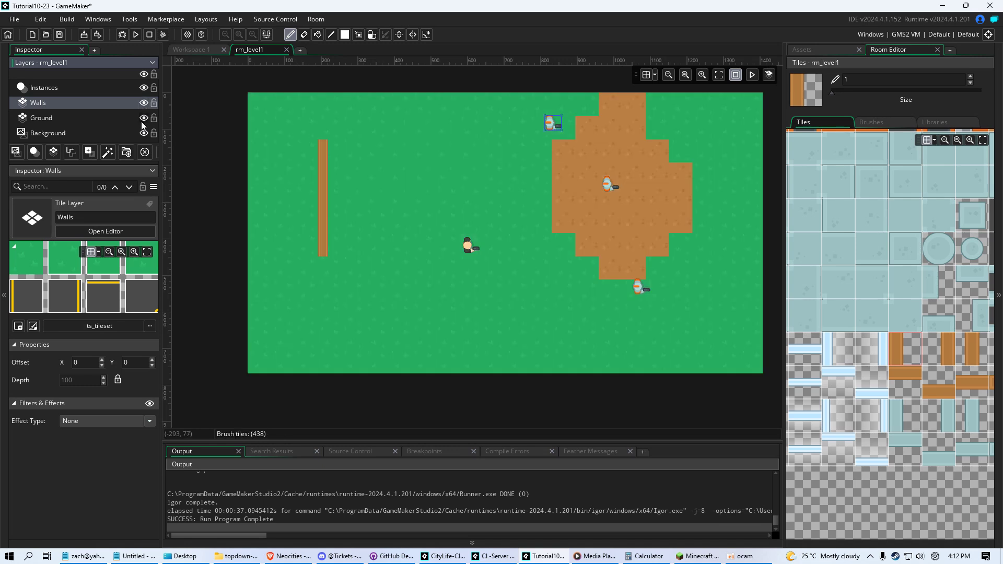
pyautogui.click(143, 118)
pyautogui.click(142, 118)
pyautogui.click(143, 88)
pyautogui.click(143, 88)
pyautogui.click(143, 88)
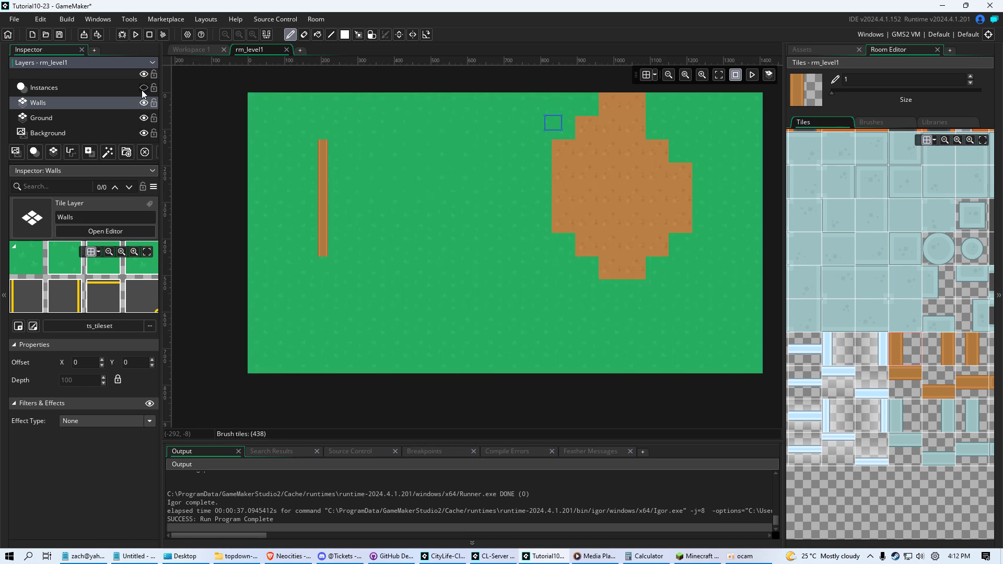
pyautogui.click(143, 87)
# Paint five-tile horizontal brown walls extending right from the lower and upper ends of the vertical wall
pyautogui.click(913, 368)
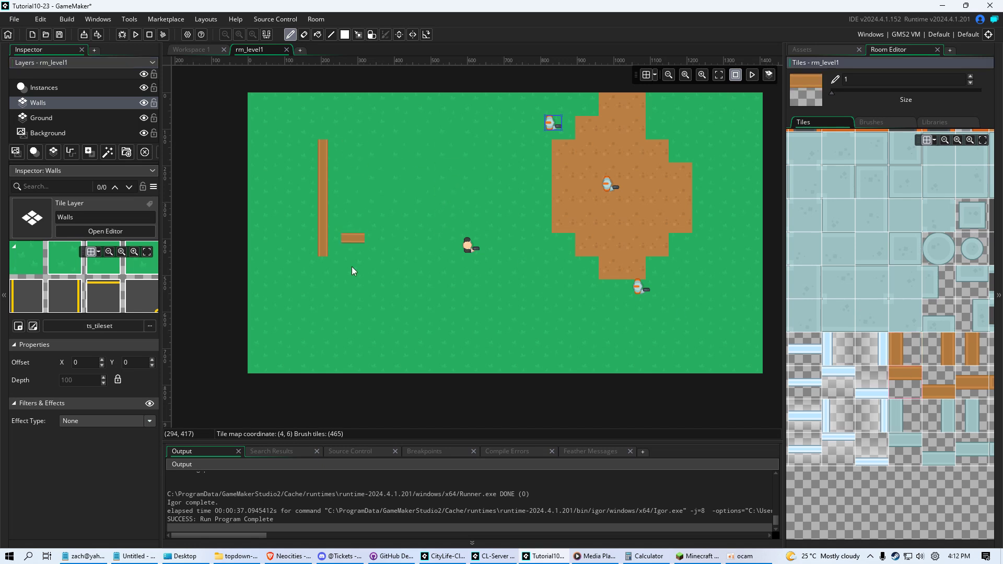
pyautogui.moveTo(334, 259); pyautogui.dragTo(418, 257)
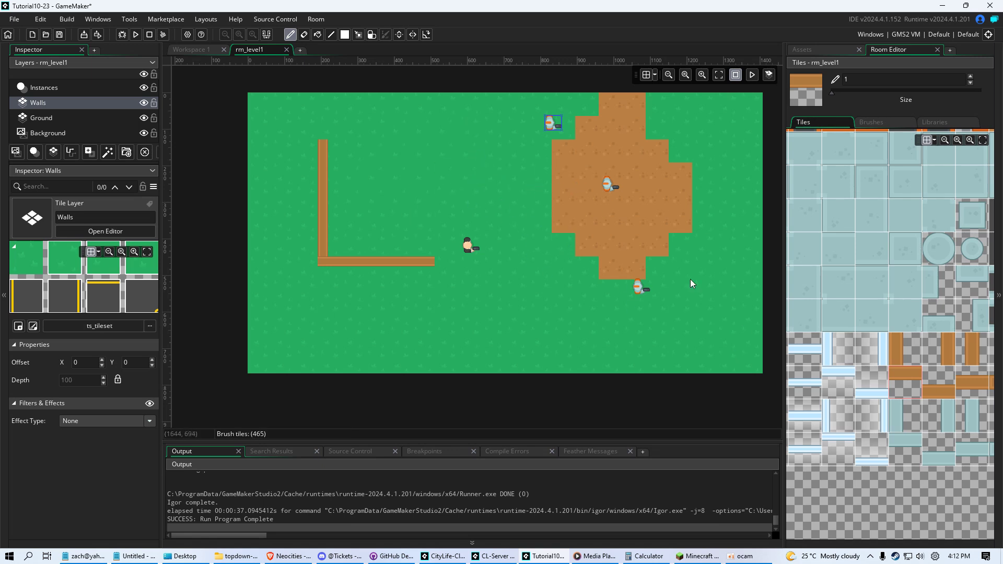
pyautogui.click(949, 383)
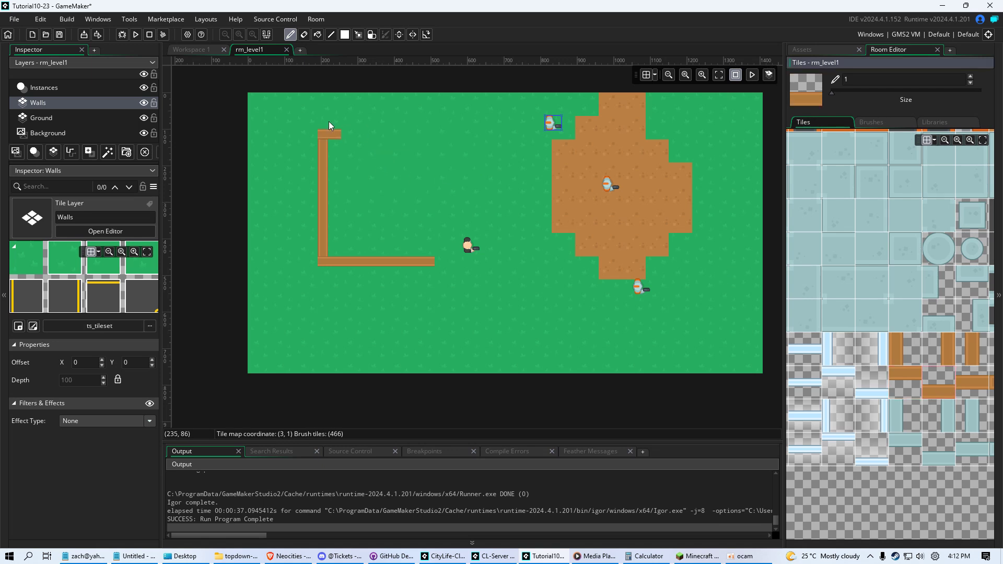
pyautogui.click(328, 121)
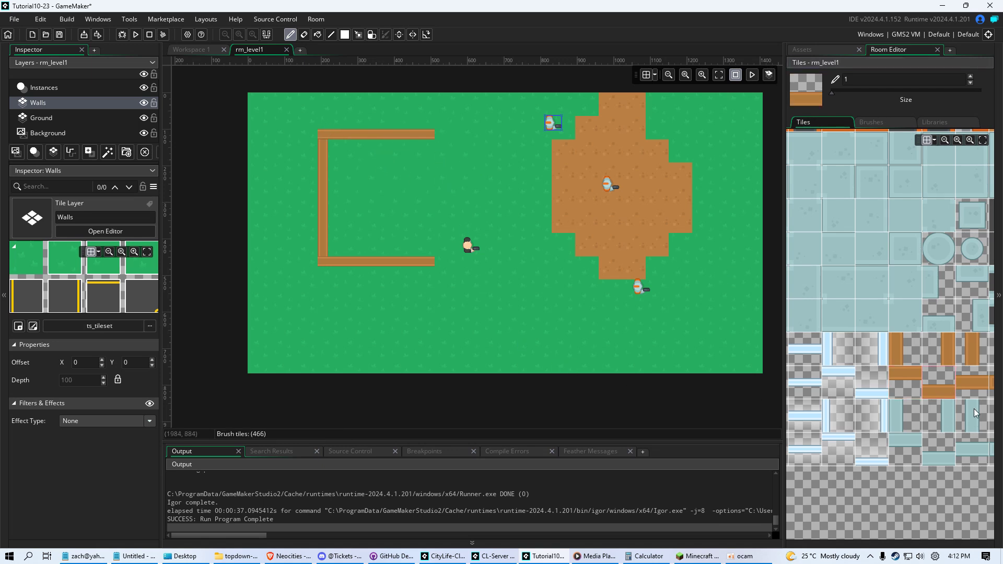
# Paint the house's right side with the right-aligned brown wall tile, leaving a one-tile doorway below the top tile
pyautogui.click(935, 349)
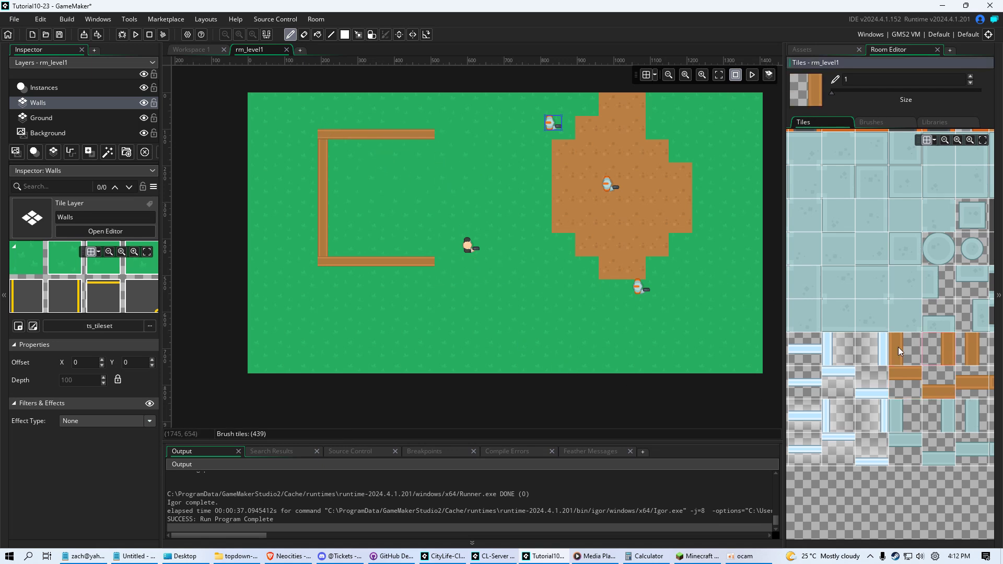
pyautogui.click(977, 349)
pyautogui.moveTo(965, 350); pyautogui.dragTo(888, 346, button='middle')
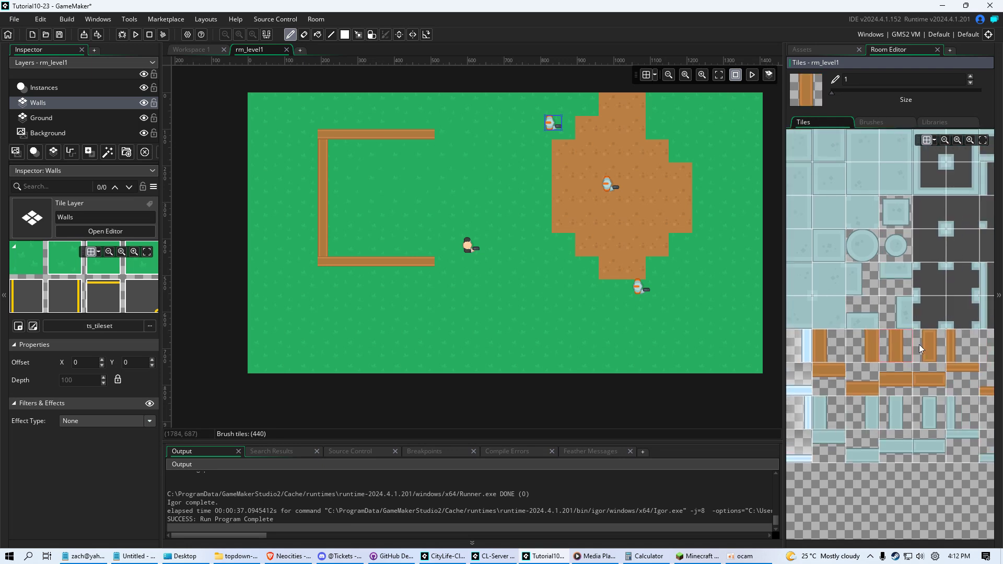
pyautogui.click(416, 269)
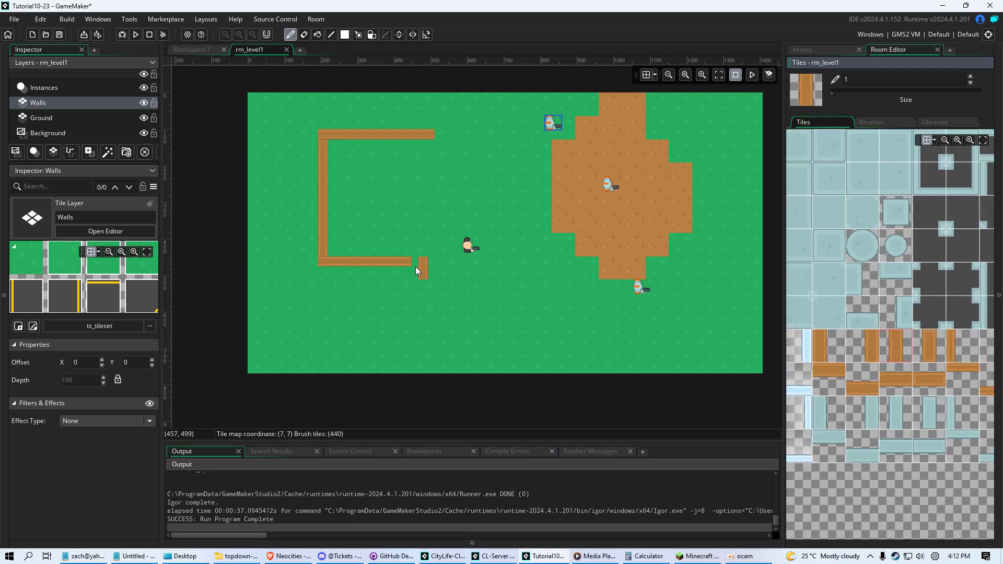
pyautogui.click(854, 346)
pyautogui.moveTo(427, 249); pyautogui.dragTo(429, 211)
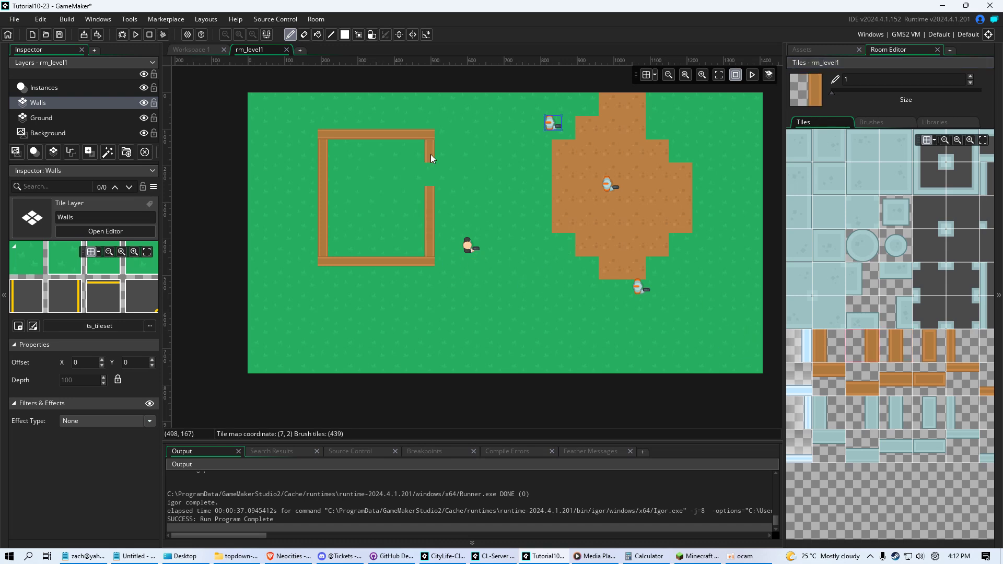
# Make the Ground layer active and pick the brown wooden plank tile as the brush
pyautogui.keyDown('ctrl'); pyautogui.scroll(5, 829, 362); pyautogui.keyUp('ctrl')
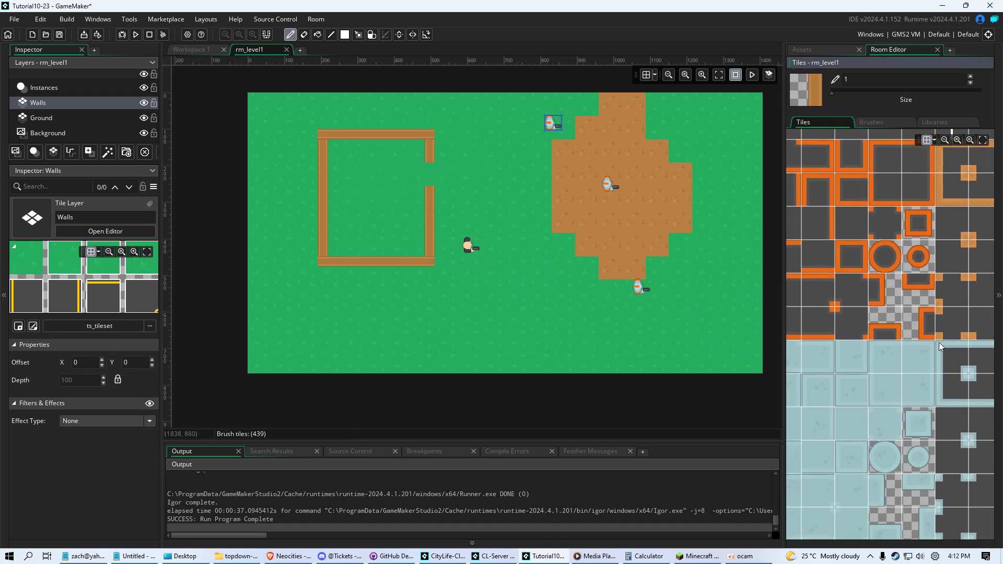
pyautogui.moveTo(798, 405); pyautogui.dragTo(797, 406, button='middle')
pyautogui.moveTo(888, 296); pyautogui.dragTo(848, 340, button='middle')
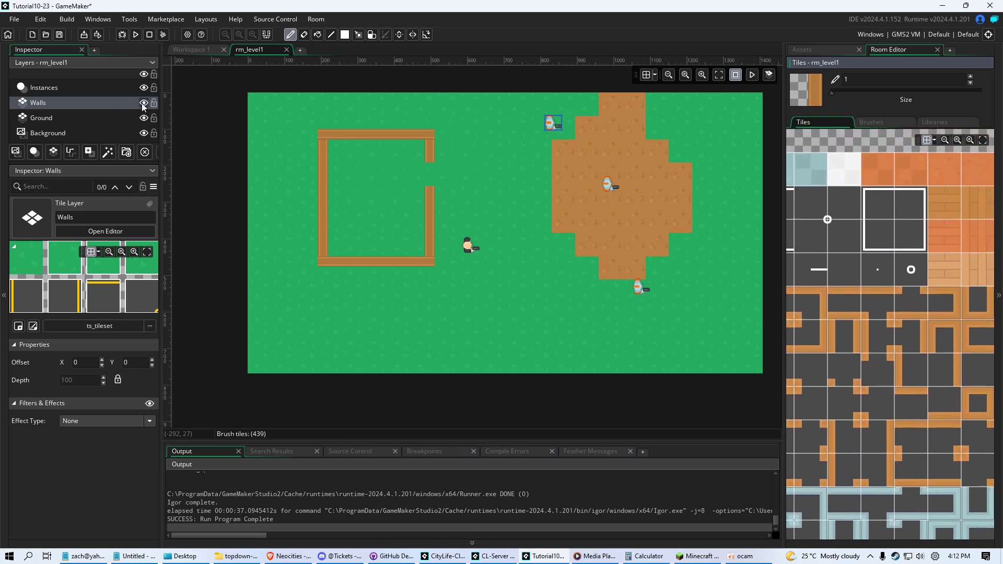
pyautogui.click(142, 103)
pyautogui.click(142, 104)
pyautogui.click(115, 120)
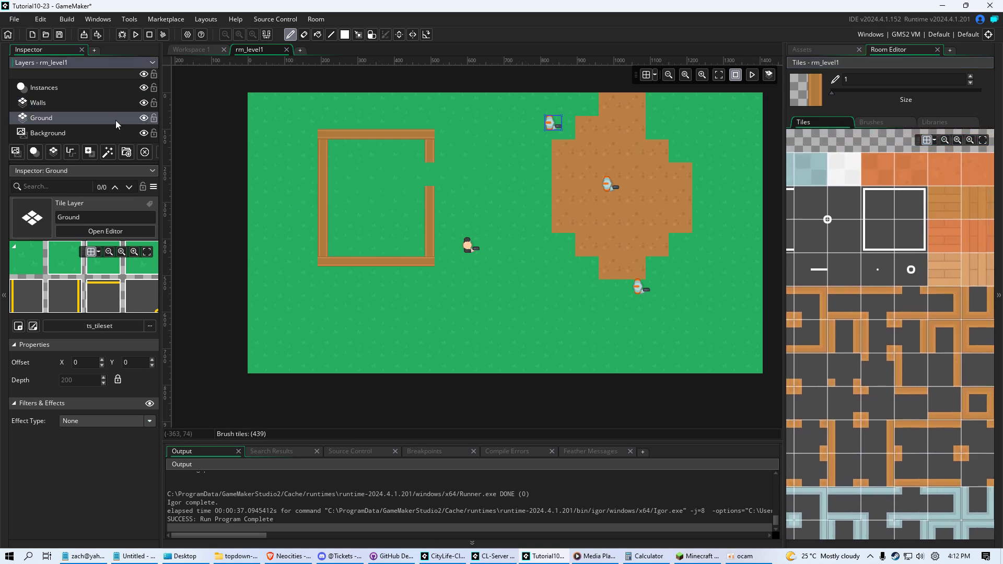
pyautogui.click(877, 233)
# Try painting a column of wooden plank tiles along the inside of the house's left wall, and undo it
pyautogui.click(404, 170)
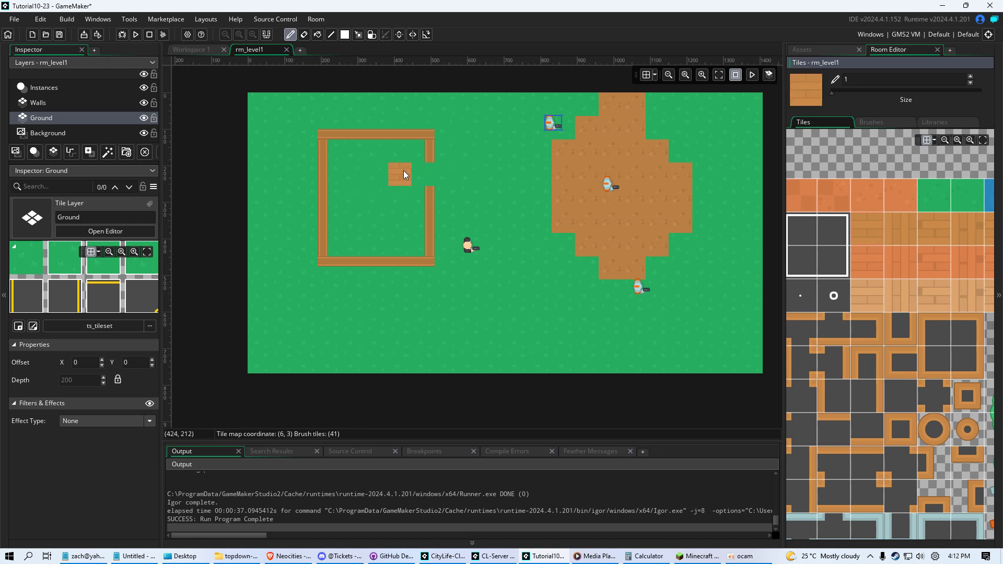
pyautogui.click(330, 194)
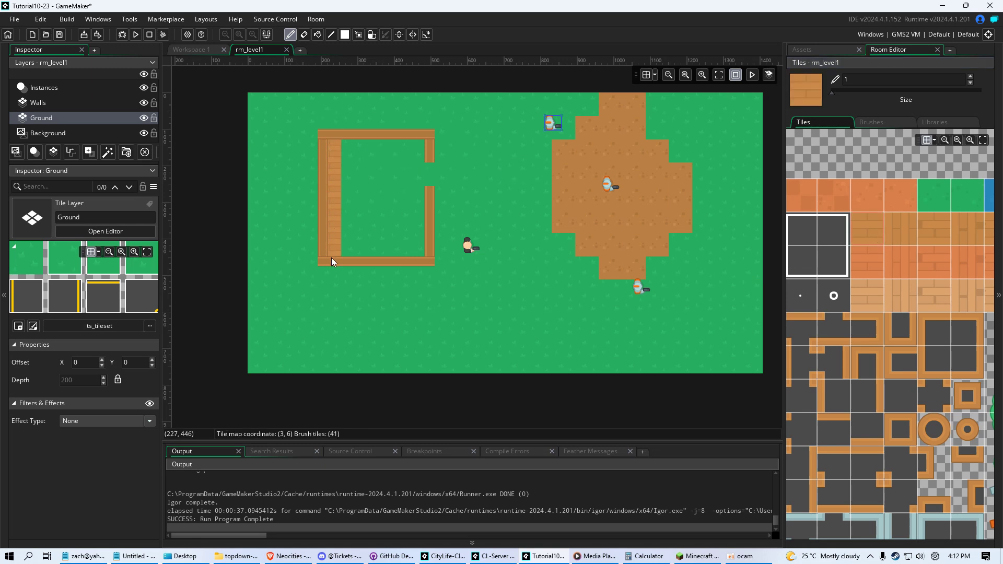
pyautogui.hotkey('ctrl', 'z')
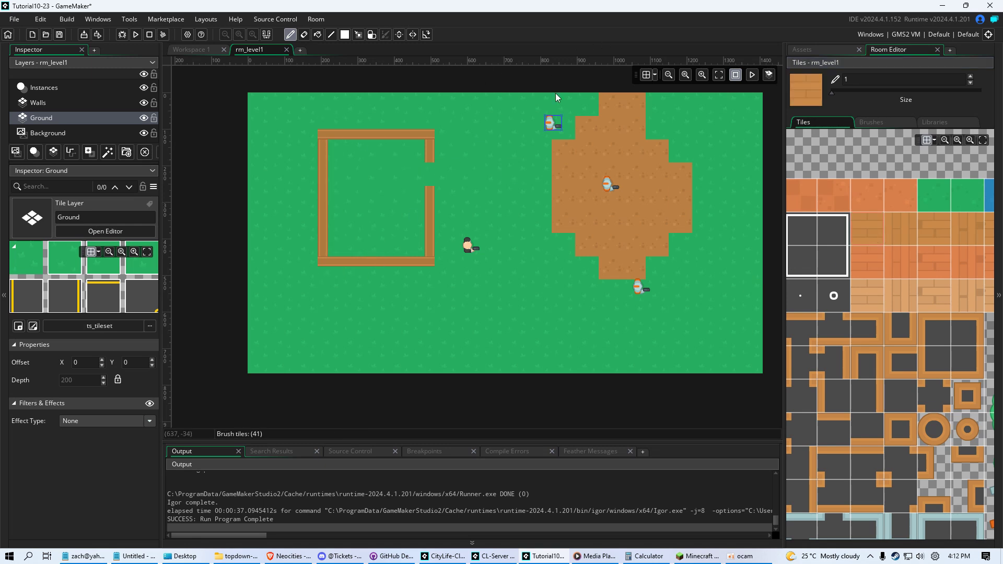
# Fill the house interior on the Ground layer with brown plank tiles using the Rectangle tool
pyautogui.click(344, 35)
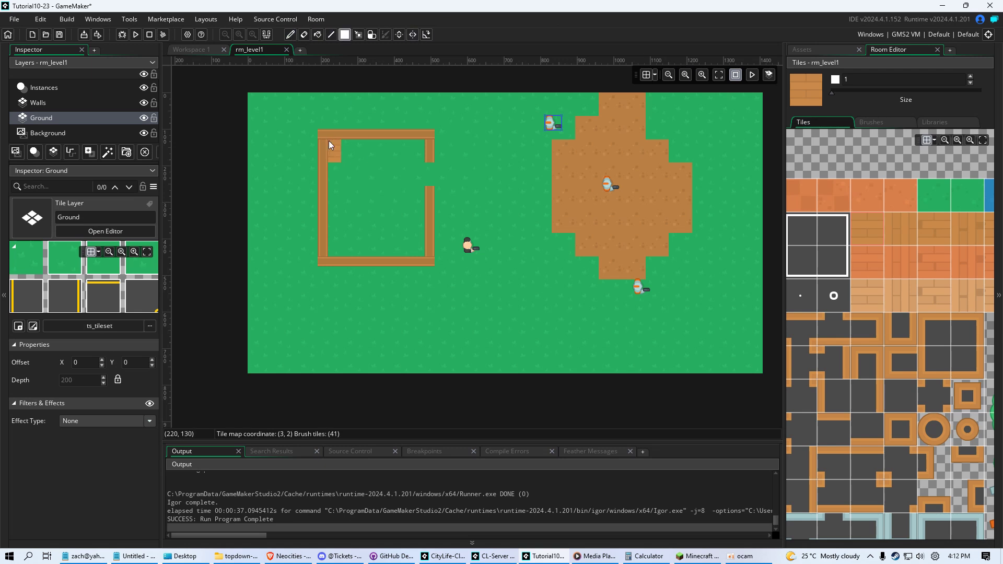
pyautogui.moveTo(328, 140); pyautogui.dragTo(417, 247)
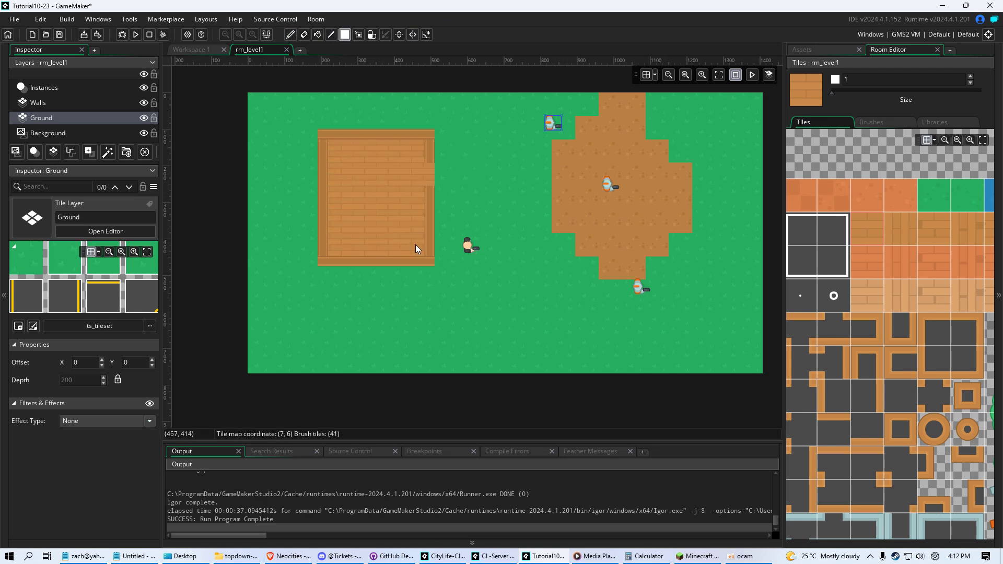
# Try filling the house floor with the orange plank tile, and undo the plank fills
pyautogui.moveTo(964, 256)
pyautogui.mouseDown(button='middle')
pyautogui.moveTo(965, 328)
pyautogui.moveTo(794, 287)
pyautogui.moveTo(908, 311)
pyautogui.mouseUp(button='middle')
pyautogui.click(823, 296)
pyautogui.moveTo(791, 255)
pyautogui.mouseDown(button='middle')
pyautogui.moveTo(893, 187)
pyautogui.moveTo(742, 161)
pyautogui.mouseUp(button='middle')
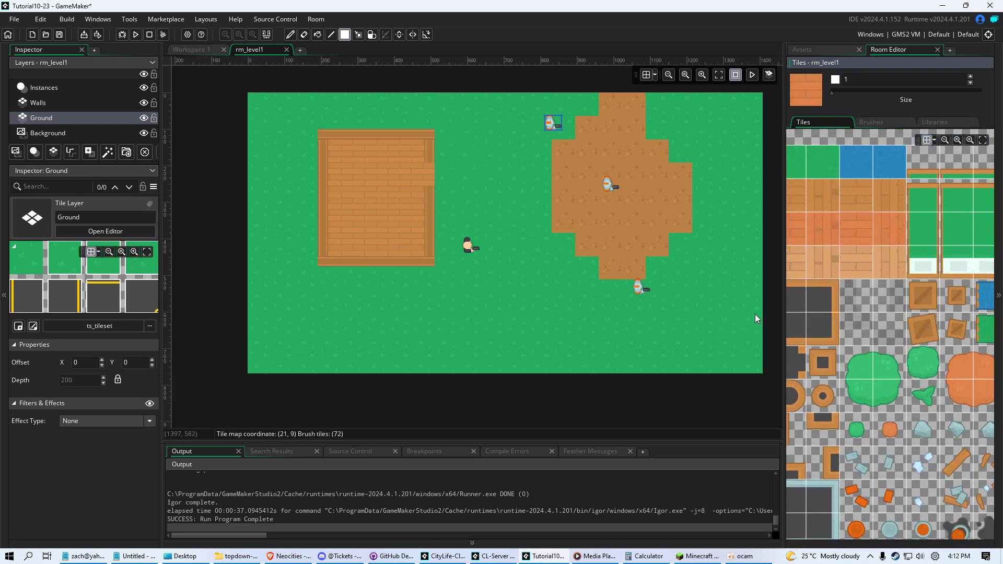
pyautogui.moveTo(755, 315); pyautogui.dragTo(824, 217, button='middle')
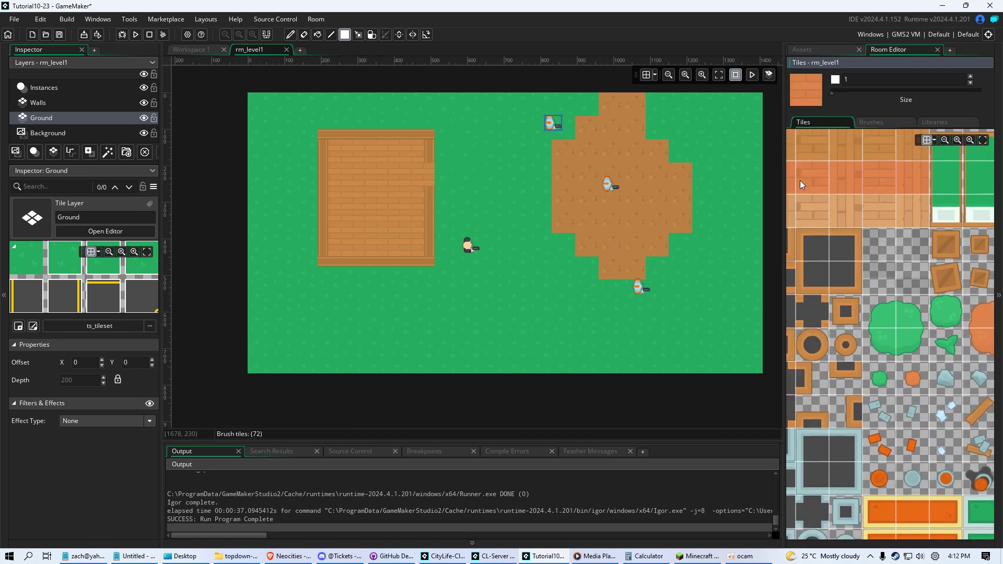
pyautogui.moveTo(338, 146); pyautogui.dragTo(426, 246)
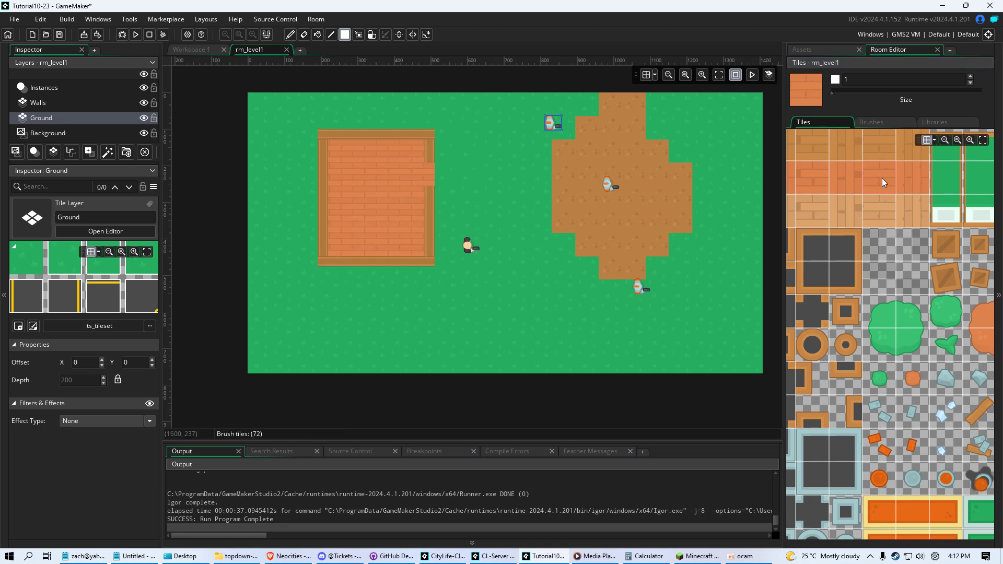
pyautogui.hotkey('ctrl', 'z')
# Fill the whole house interior, including the doorway, with the light wooden plank tile
pyautogui.moveTo(882, 178)
pyautogui.mouseDown(button='middle')
pyautogui.moveTo(919, 208)
pyautogui.moveTo(927, 259)
pyautogui.mouseUp(button='middle')
pyautogui.click(933, 281)
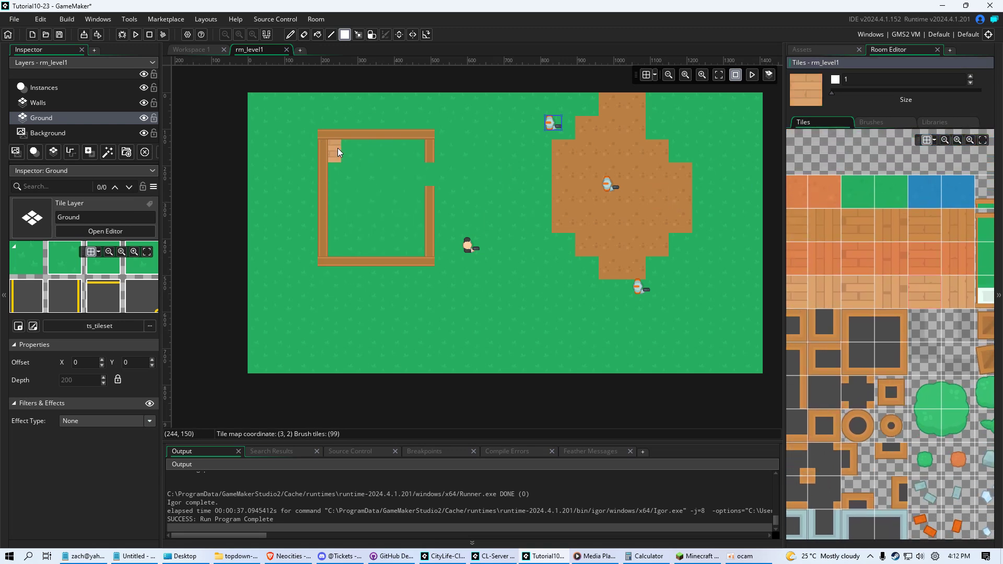
pyautogui.moveTo(338, 148); pyautogui.dragTo(430, 264)
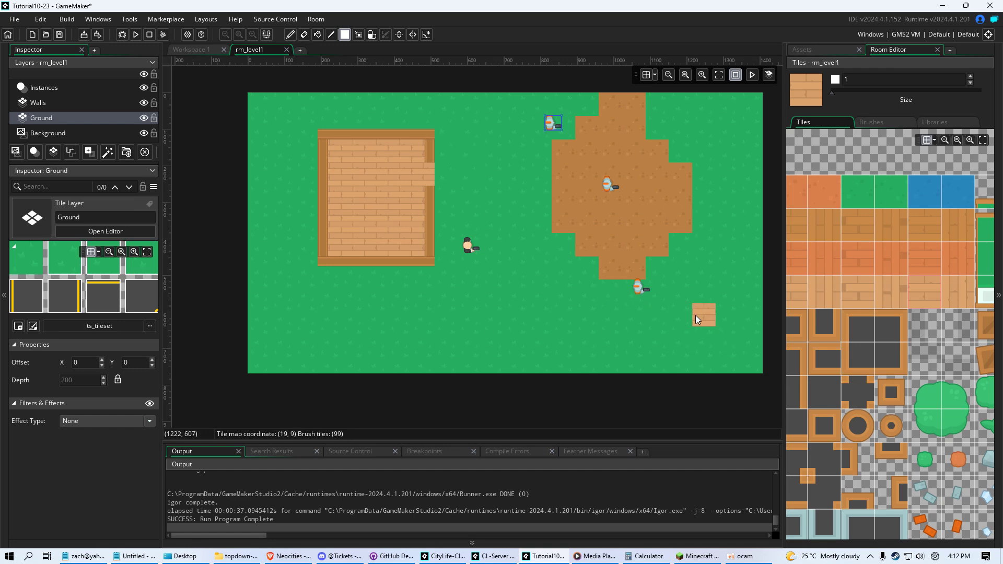
# Add a new tile layer above Walls and name it Scenery
pyautogui.click(54, 151)
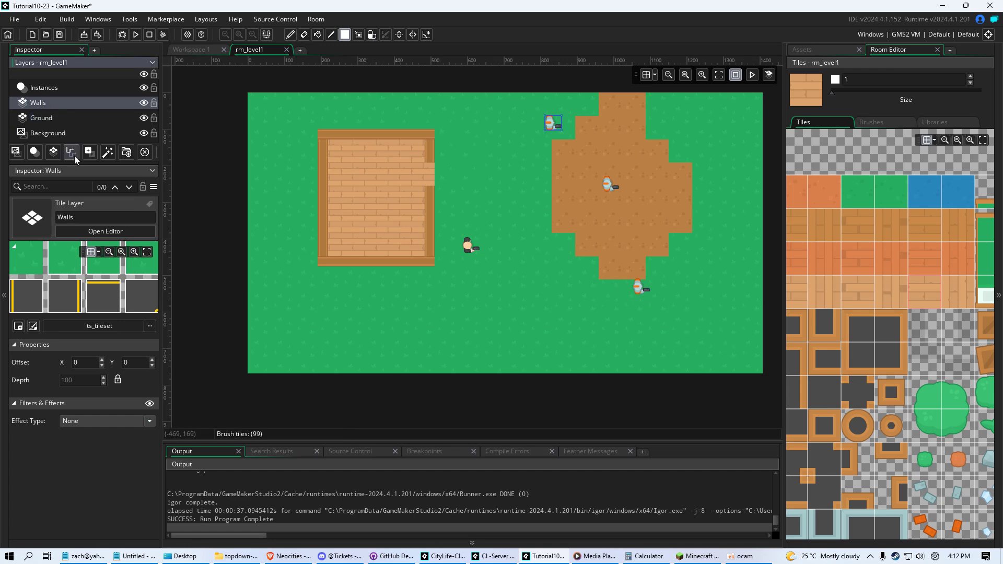
pyautogui.rightClick(41, 98)
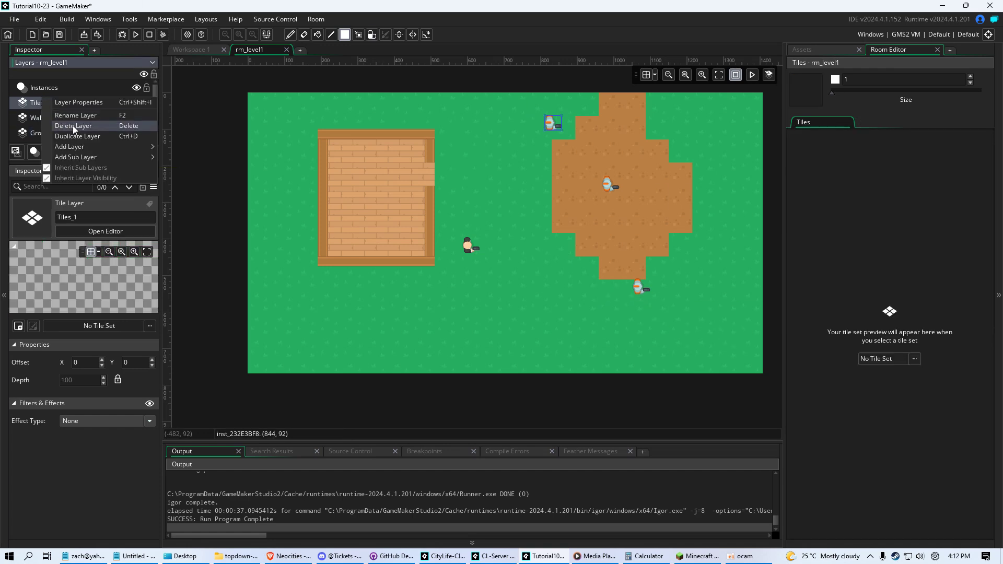
pyautogui.click(80, 115)
pyautogui.write('S')
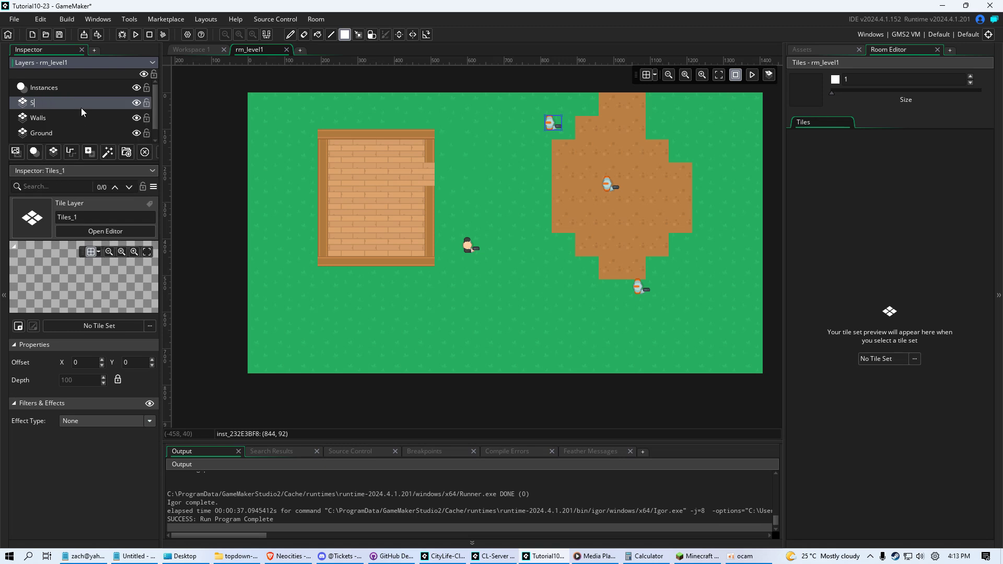
pyautogui.write('cenery')
pyautogui.press('Return')
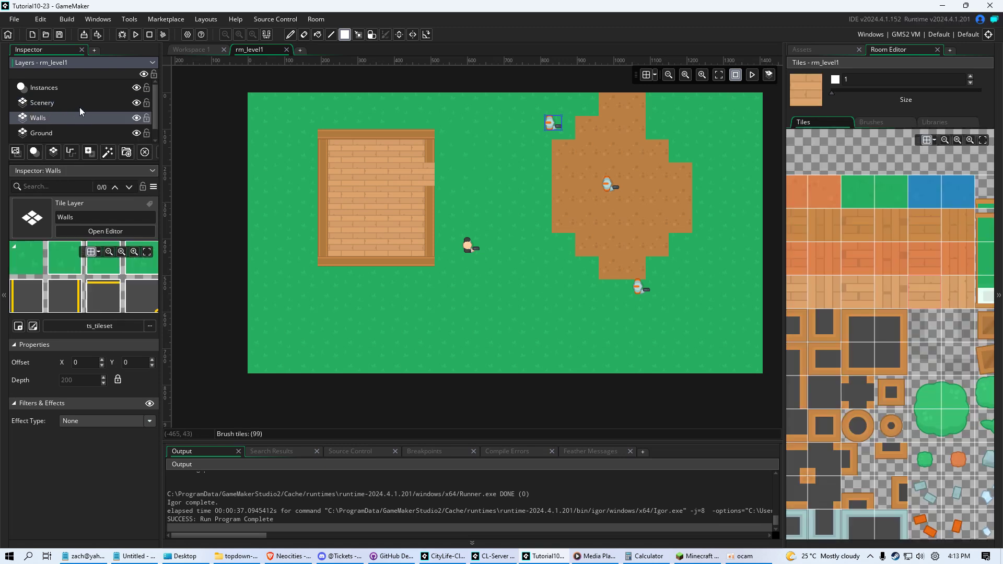
# Assign the ts_tileset tile set to the Scenery layer
pyautogui.click(150, 325)
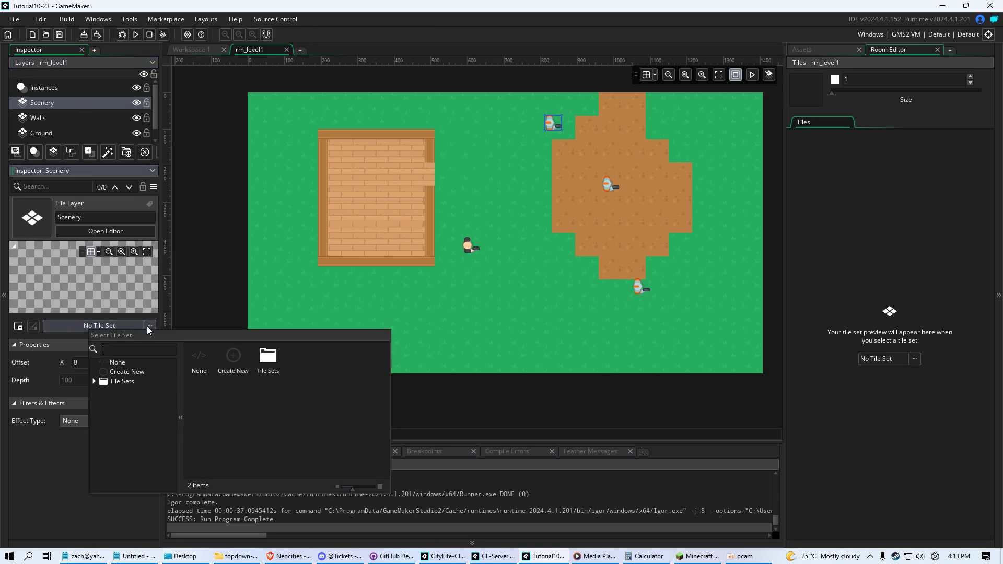
pyautogui.doubleClick(269, 353)
pyautogui.doubleClick(258, 351)
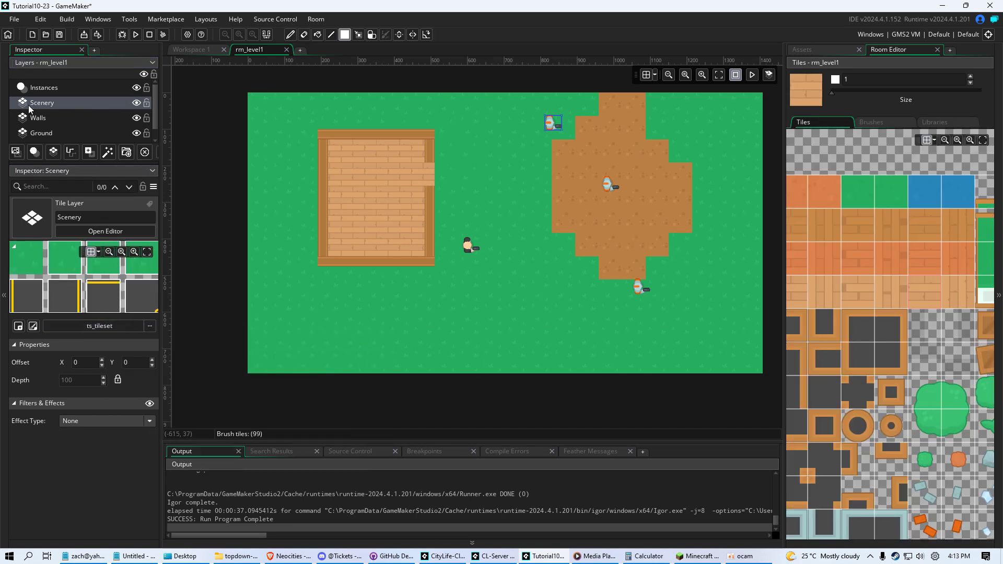
# Place the large four-tile green bush on the lower grass and small round bushes beside the dirt patch and near the room's upper edge
pyautogui.moveTo(928, 394); pyautogui.dragTo(946, 421)
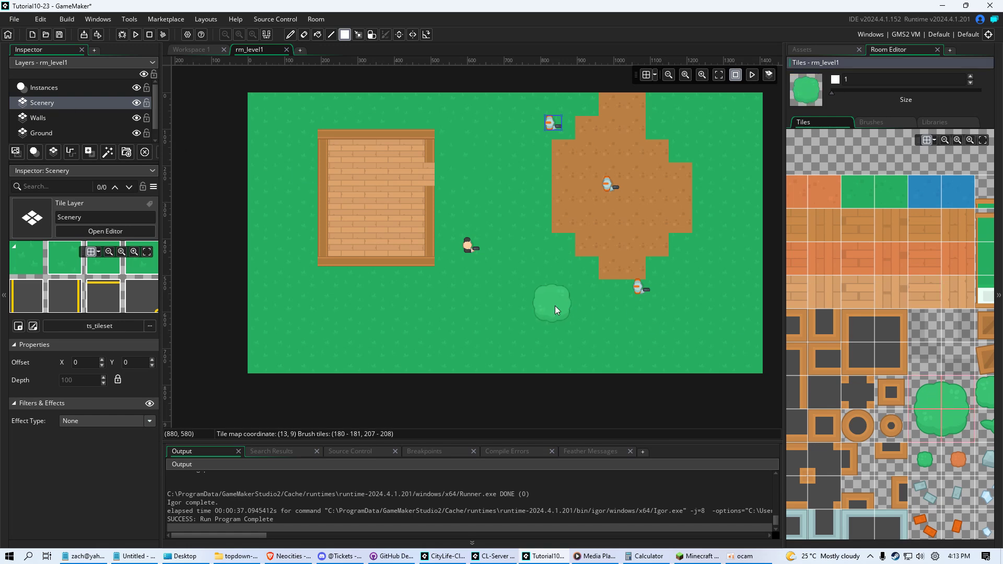
pyautogui.click(511, 340)
pyautogui.scroll(-3, 911, 460)
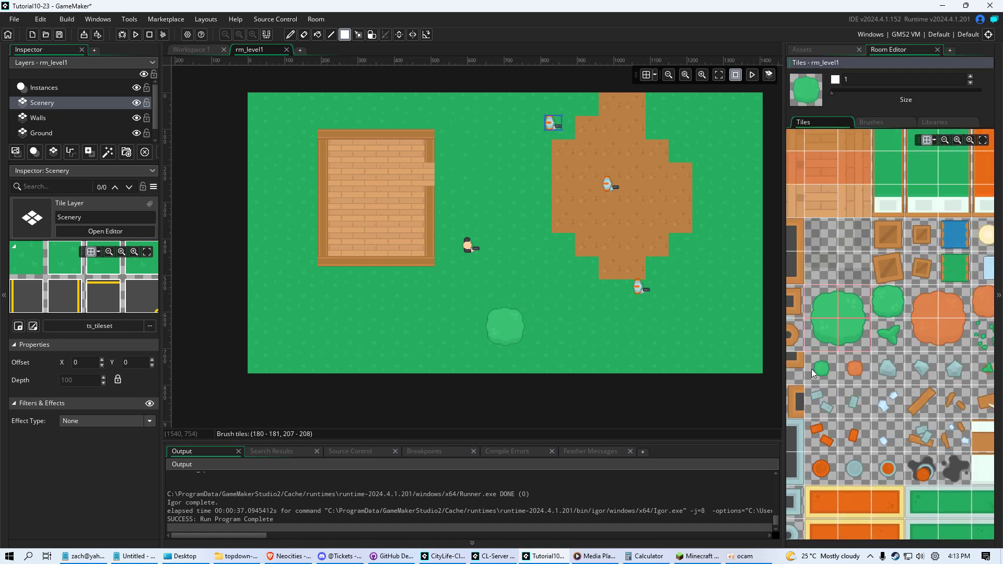
pyautogui.click(812, 369)
pyautogui.click(685, 143)
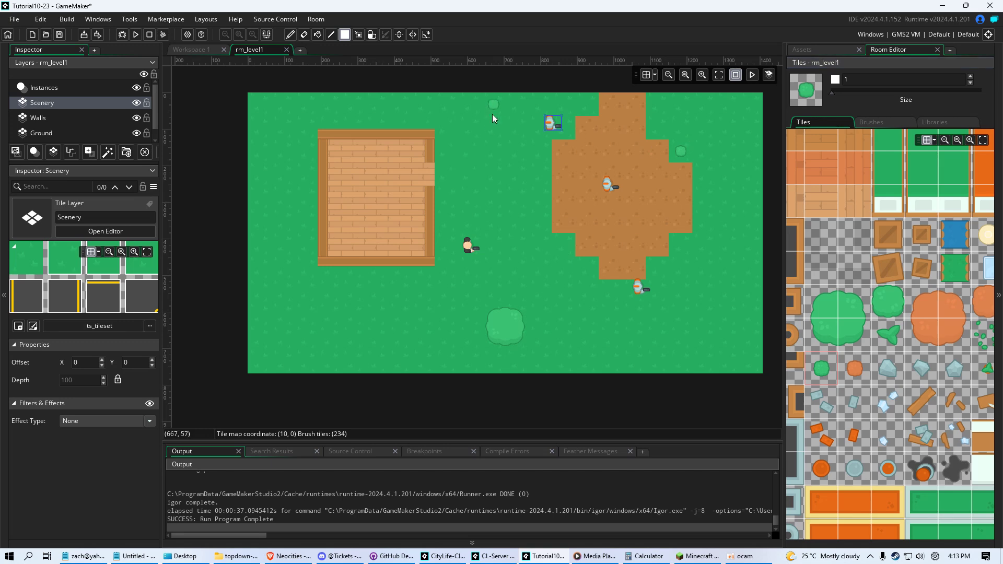
# Place pointed green leaf plants on the lower-right grass, between house and dirt patch, and outside the house's upper-left corner
pyautogui.click(888, 333)
pyautogui.click(682, 335)
pyautogui.click(517, 151)
pyautogui.click(424, 127)
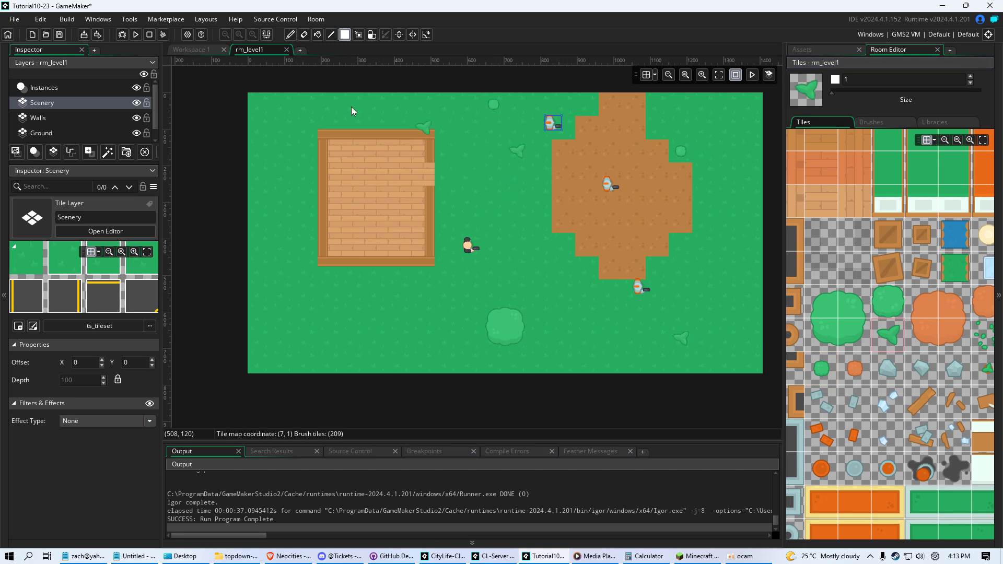
pyautogui.click(289, 124)
# Place scattered-leaf tiles outside the house's upper-right corner, along the room's left edge, and below the house
pyautogui.click(978, 343)
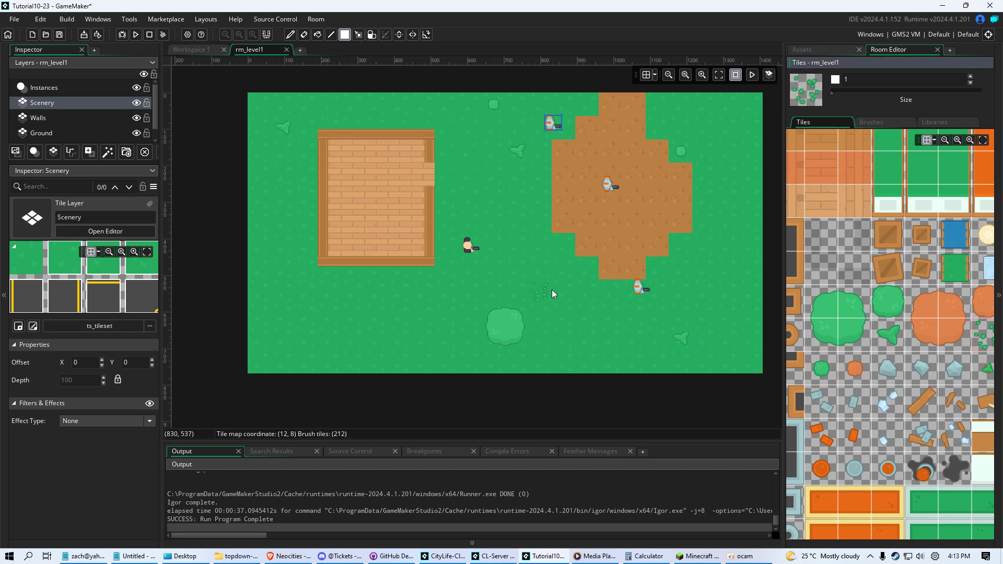
pyautogui.click(446, 126)
pyautogui.click(259, 245)
pyautogui.click(281, 268)
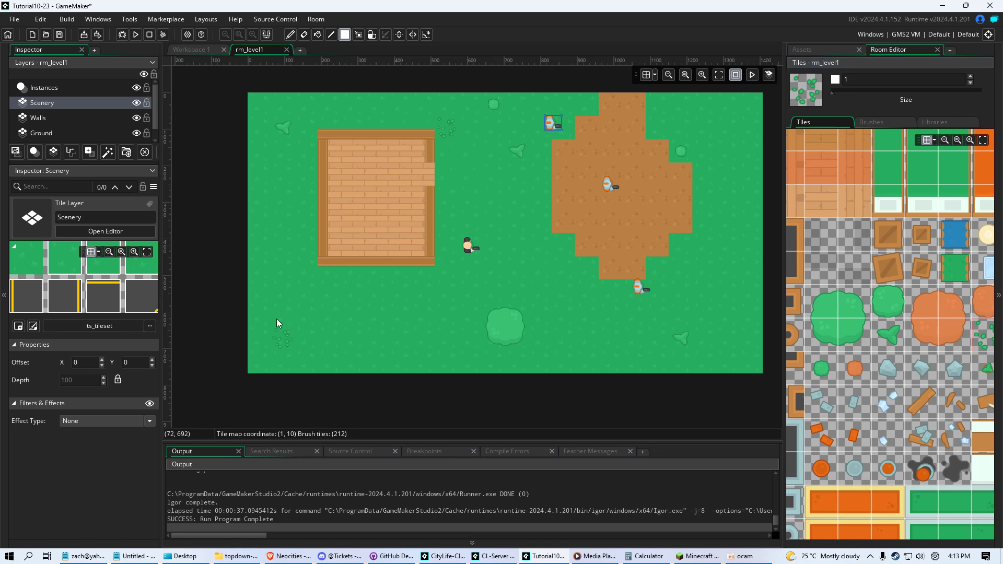
pyautogui.click(315, 312)
# Place one grey rock on the grass right of the dirt patch and a different one at the room's lower edge
pyautogui.click(883, 376)
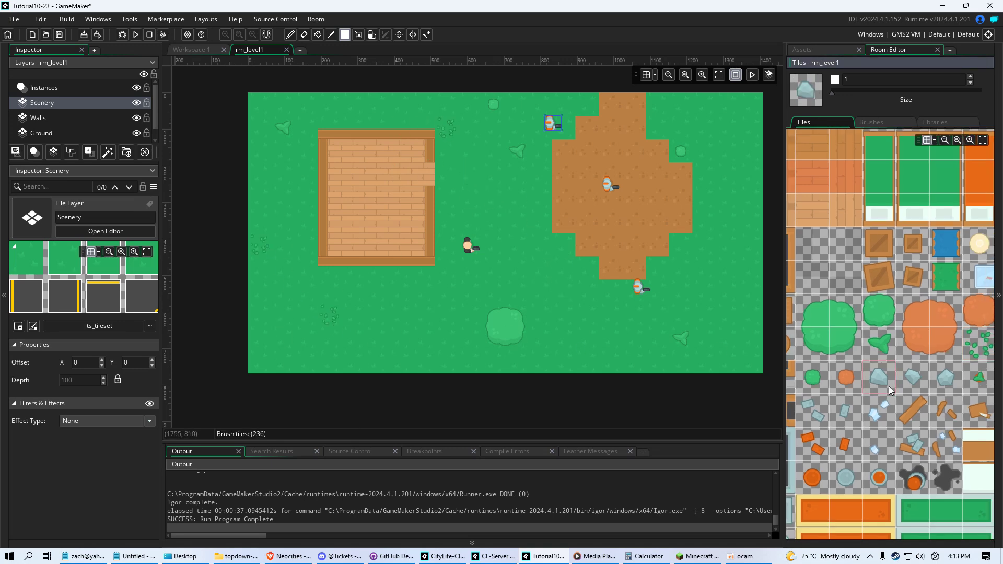
pyautogui.click(709, 270)
pyautogui.click(946, 376)
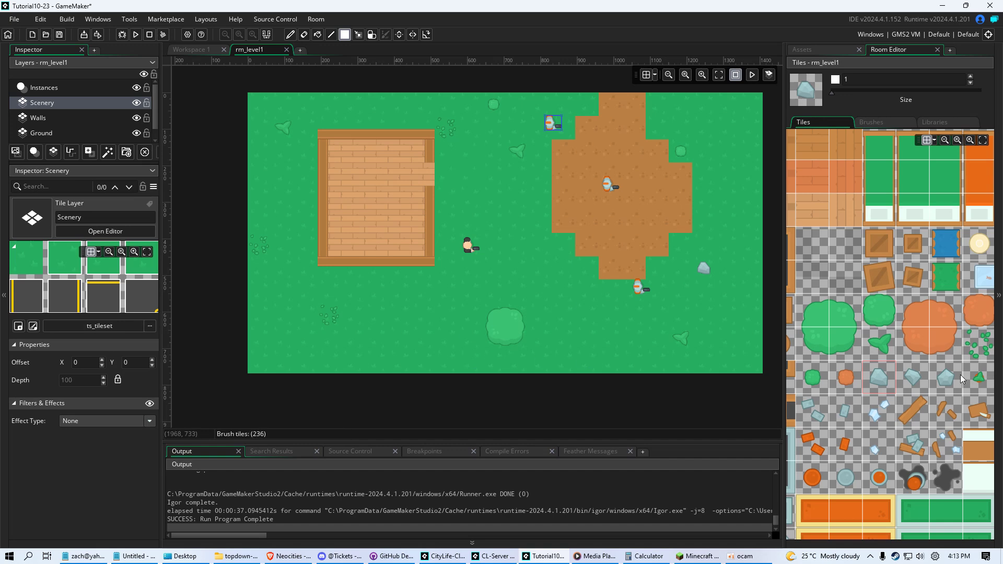
pyautogui.click(681, 337)
pyautogui.hotkey('ctrl', 'z')
pyautogui.click(423, 362)
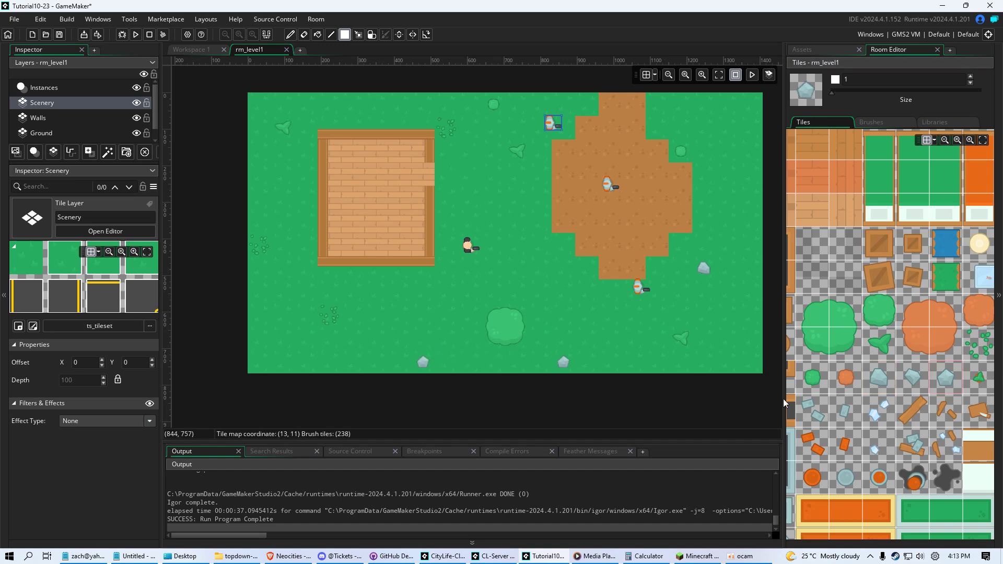
# Place a wooden plank tile on the right part of the dirt patch and a splintered wood tile near its upper part
pyautogui.click(912, 410)
pyautogui.click(656, 219)
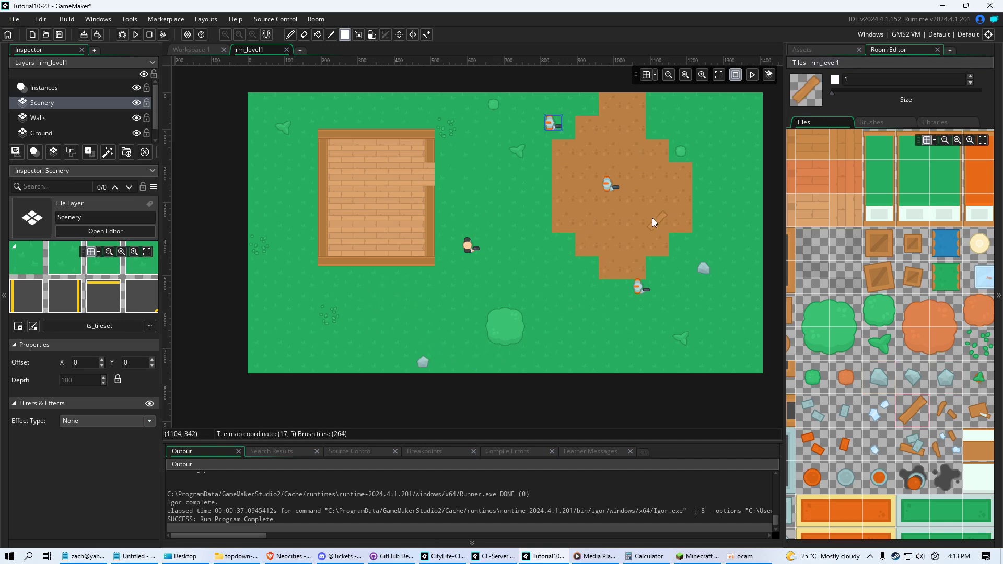
pyautogui.click(946, 412)
pyautogui.click(631, 148)
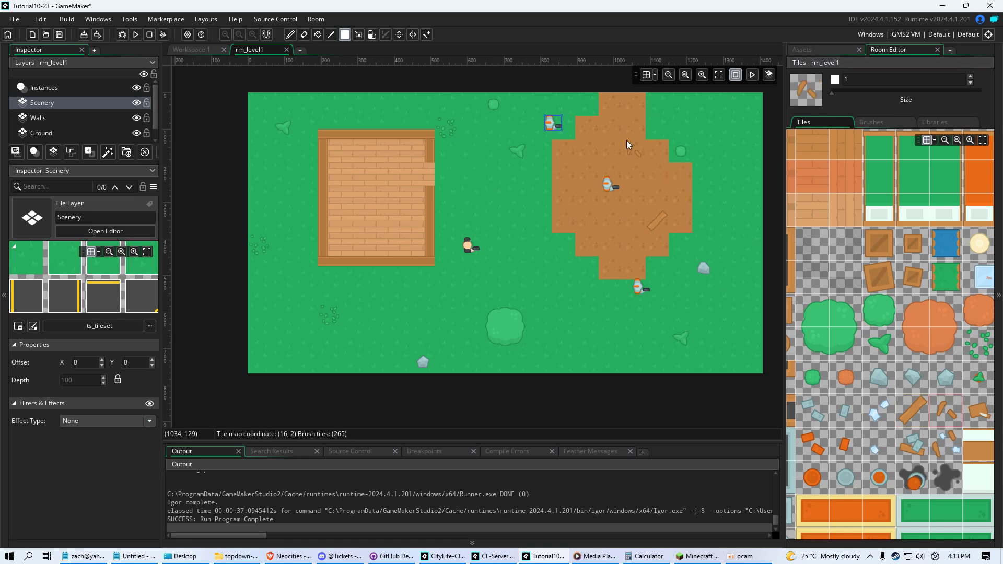
# Place the mixed wood and glass debris tile at the lower end of the dirt patch
pyautogui.moveTo(923, 406); pyautogui.dragTo(867, 367, button='middle')
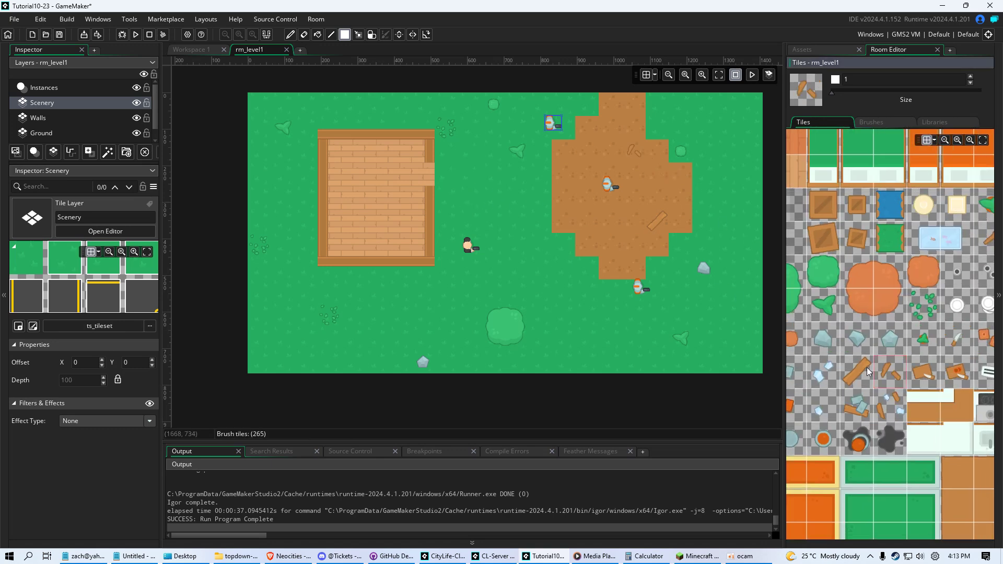
pyautogui.click(574, 213)
pyautogui.click(890, 405)
pyautogui.click(620, 258)
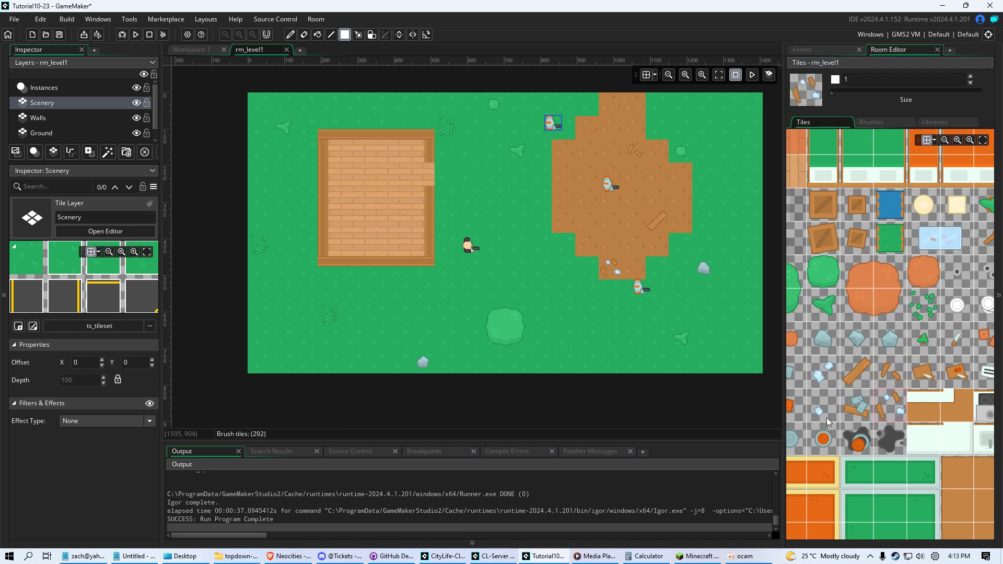
# Place the burning barrel tile in the upper-left part of the dirt patch
pyautogui.click(879, 445)
pyautogui.click(857, 441)
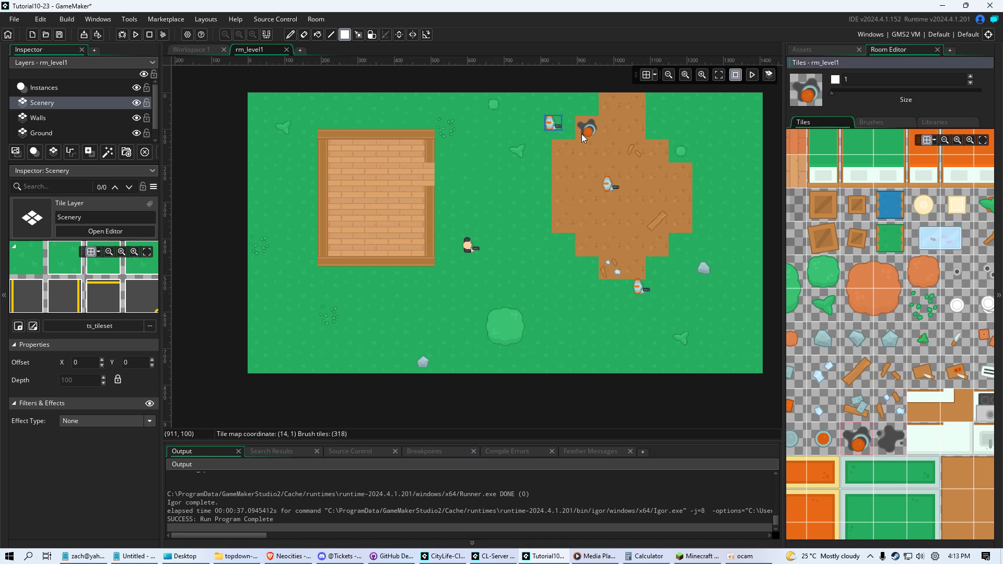
pyautogui.click(568, 145)
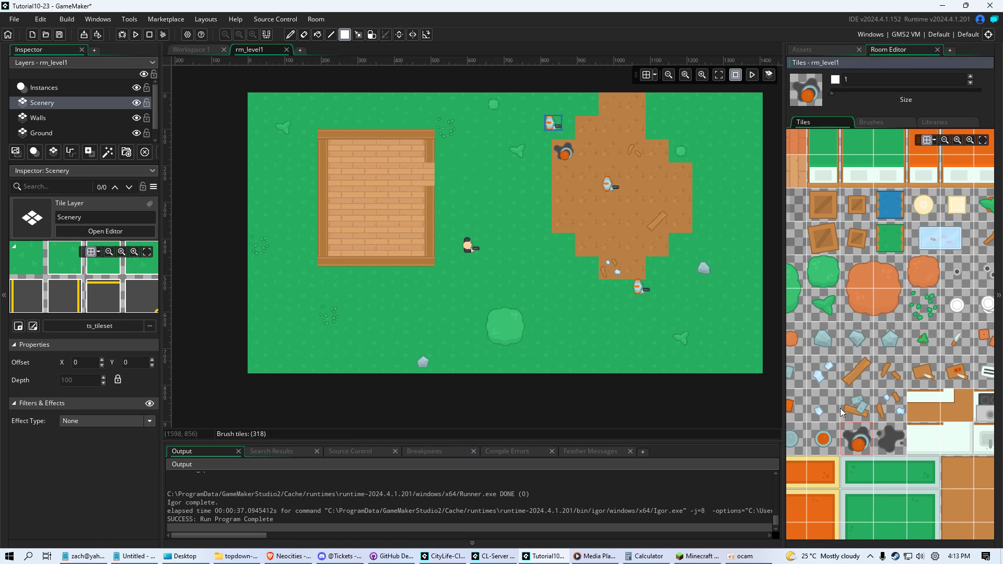
# Place a black scorch mark above the plank on the dirt patch and scattered leaves on the room's upper-right grass
pyautogui.click(890, 442)
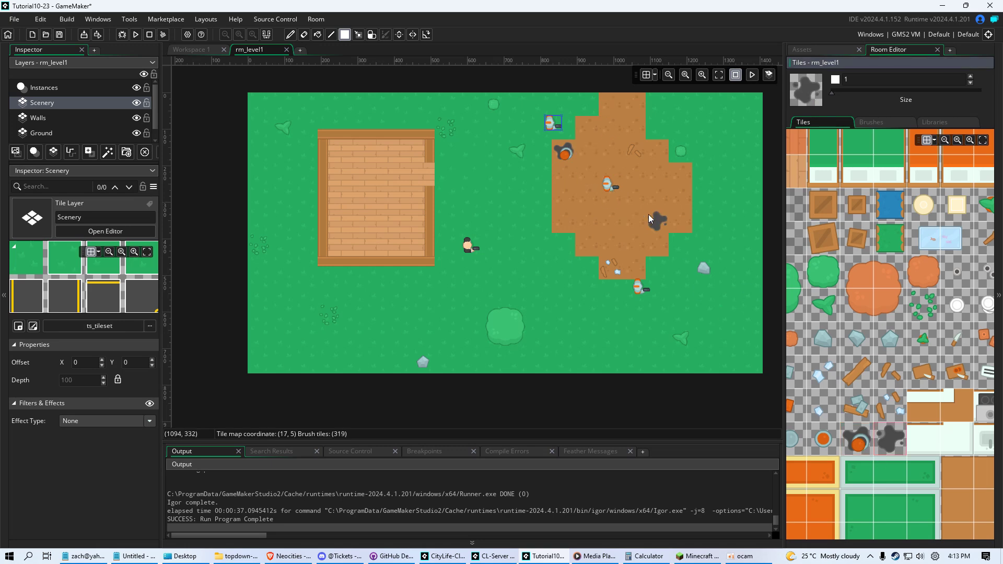
pyautogui.click(667, 197)
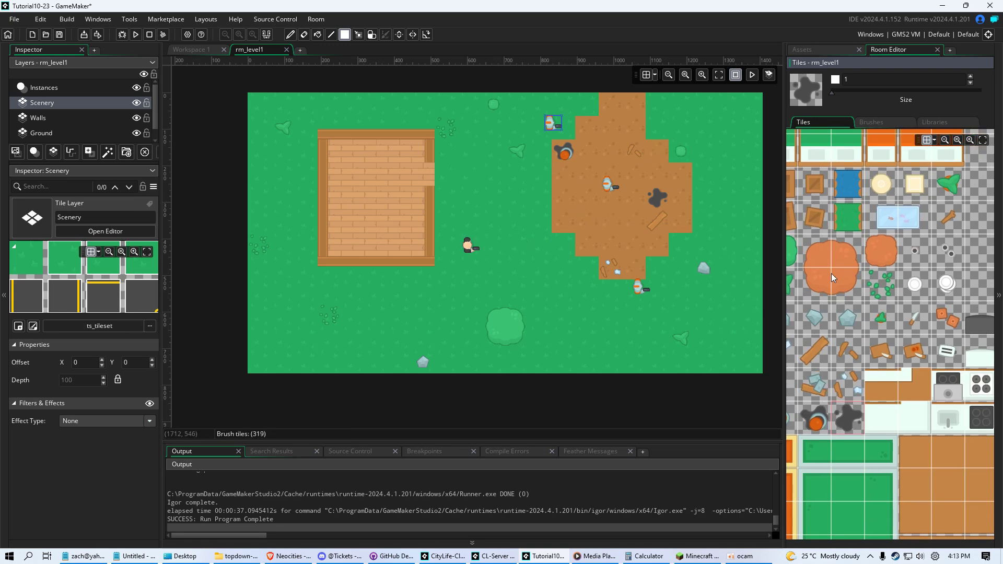
pyautogui.click(873, 296)
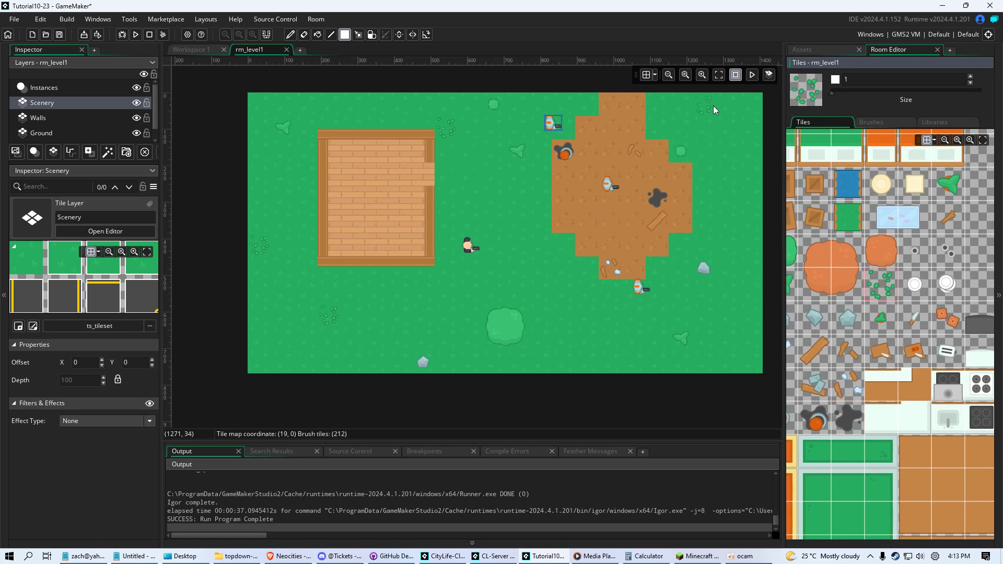
# Place the two-tile kitchen unit with the stove inside the house against the lower wall
pyautogui.moveTo(924, 280)
pyautogui.mouseDown(button='middle')
pyautogui.moveTo(929, 304)
pyautogui.moveTo(923, 286)
pyautogui.mouseUp(button='middle')
pyautogui.scroll(-5, 909, 269)
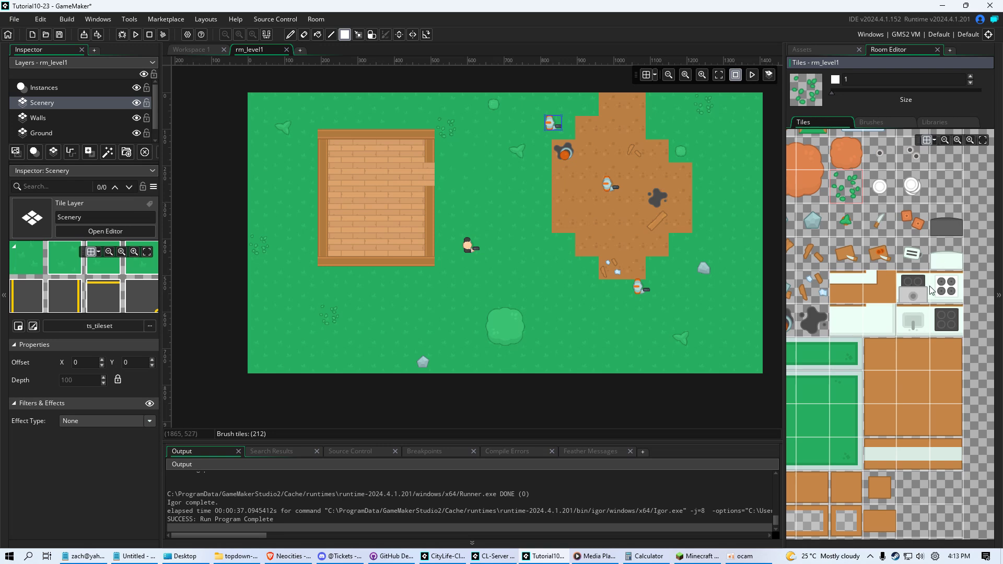
pyautogui.moveTo(909, 281); pyautogui.dragTo(946, 287)
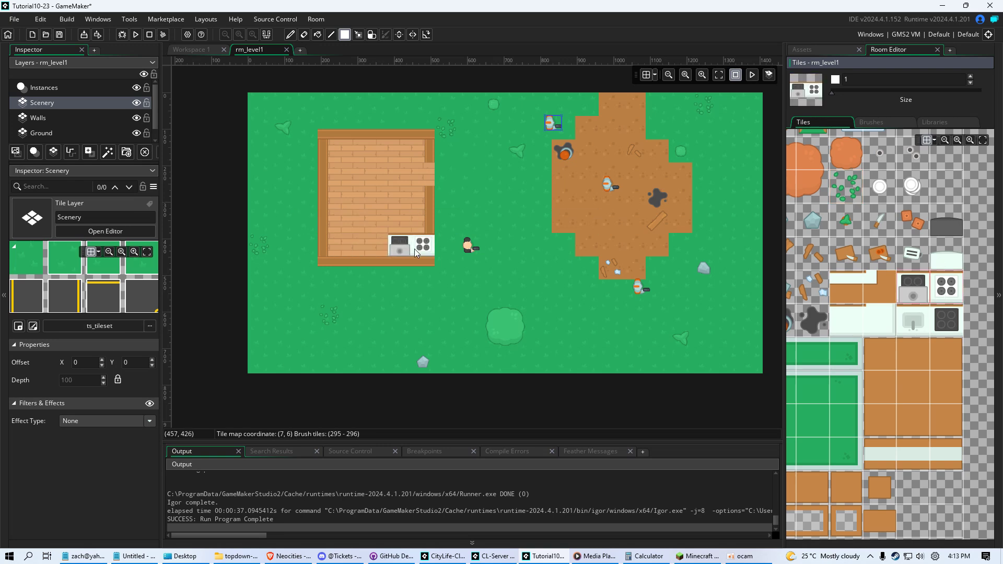
pyautogui.scroll(-10, 865, 303)
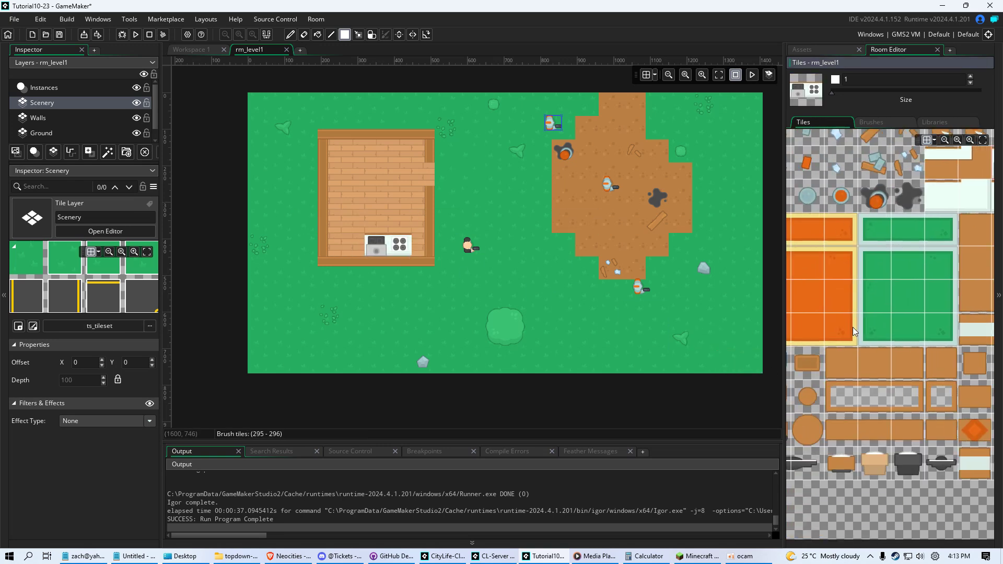
# Place the green armchair tile inside the house, directly left of the kitchen unit
pyautogui.moveTo(850, 348); pyautogui.dragTo(939, 356, button='middle')
pyautogui.click(856, 302)
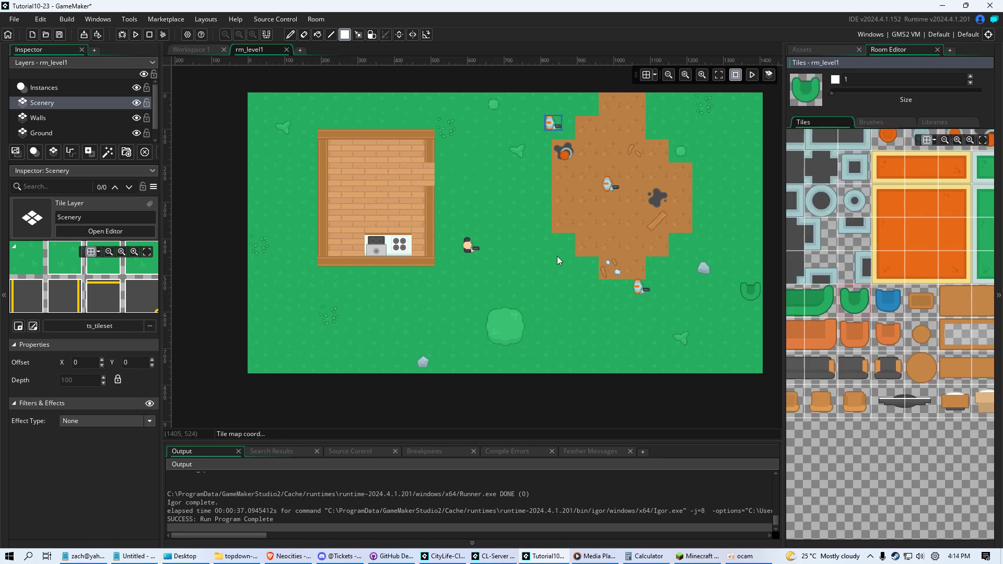
pyautogui.click(353, 246)
pyautogui.hotkey('ctrl', 'z')
pyautogui.scroll(10, 988, 364)
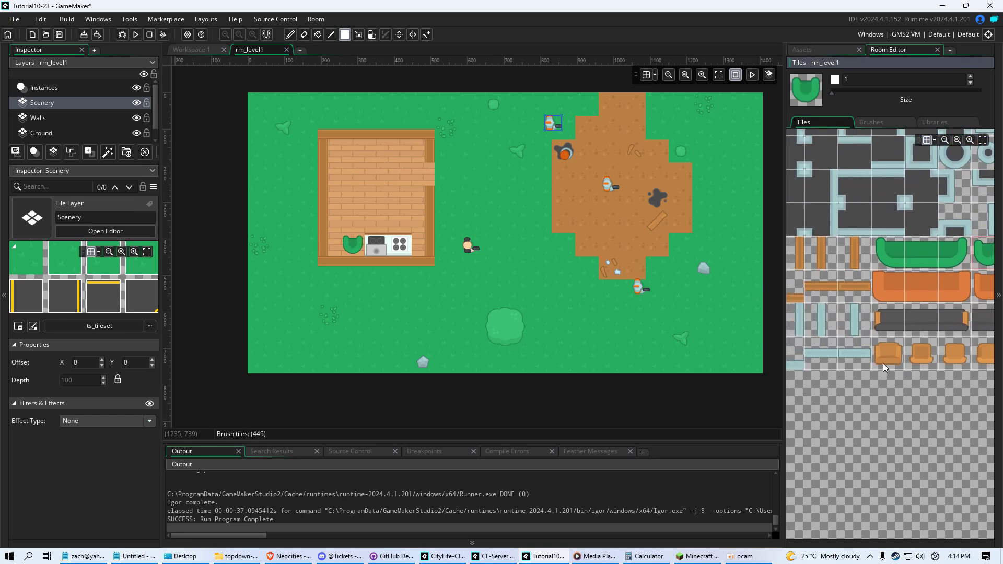
pyautogui.moveTo(988, 364); pyautogui.dragTo(1002, 360, button='middle')
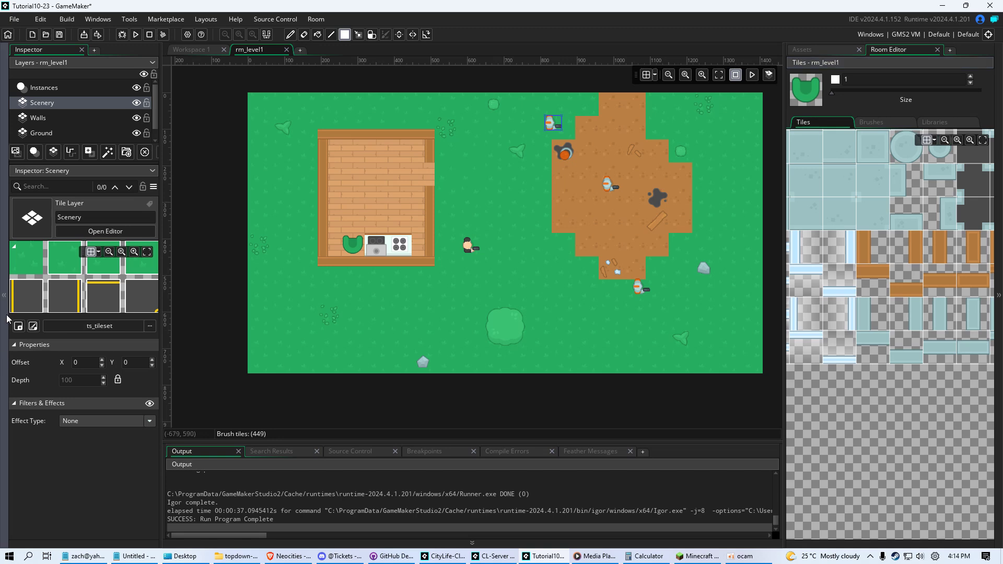
pyautogui.keyDown('ctrl'); pyautogui.scroll(-2, 876, 398); pyautogui.keyUp('ctrl')
pyautogui.keyDown('ctrl'); pyautogui.scroll(-4, 875, 398); pyautogui.keyUp('ctrl')
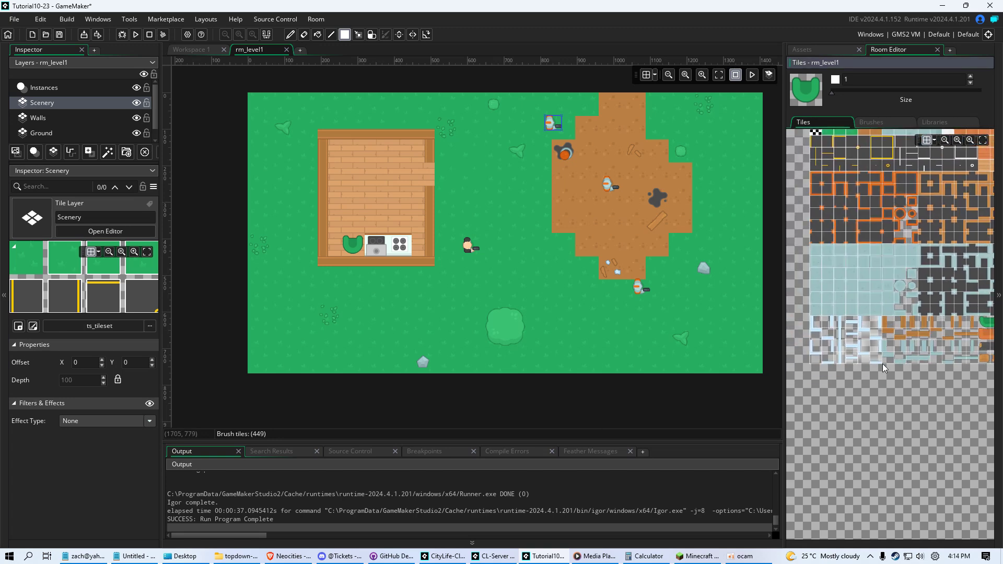
pyautogui.keyDown('ctrl'); pyautogui.scroll(5, 910, 334); pyautogui.keyUp('ctrl')
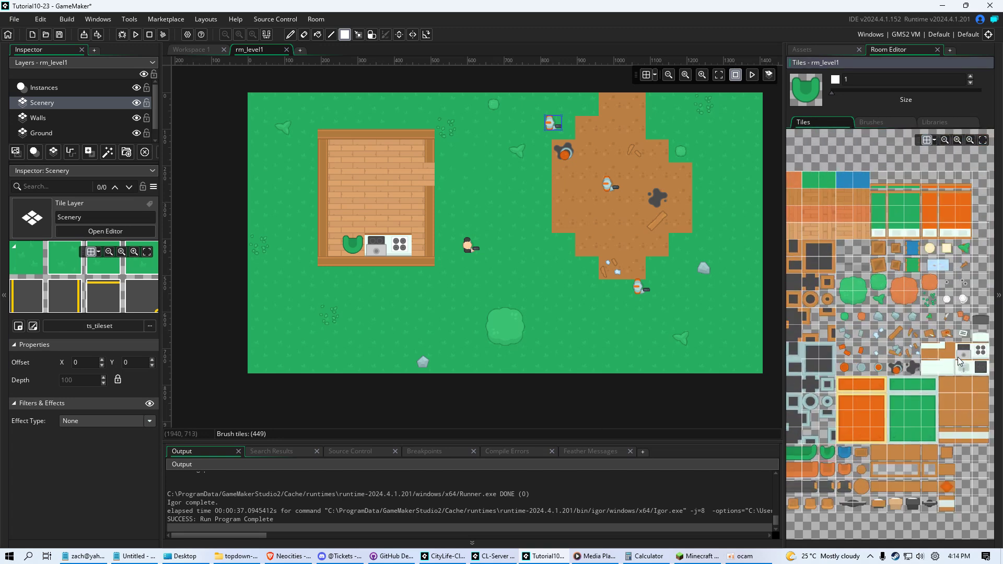
pyautogui.moveTo(878, 327); pyautogui.dragTo(886, 412, button='middle')
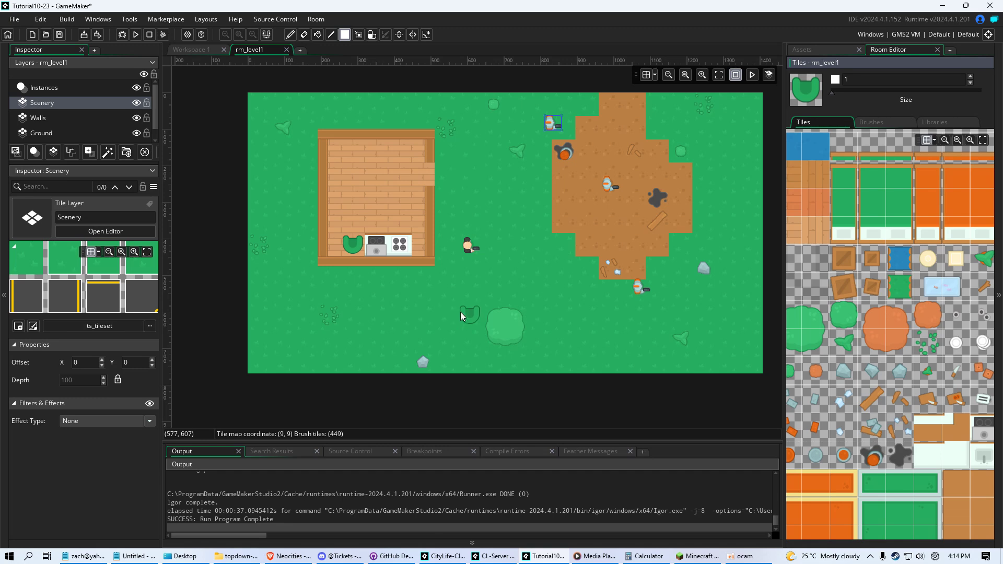
# Run the game and walk the player character over the grass to the near edge of the dirt patch
pyautogui.press('F5')
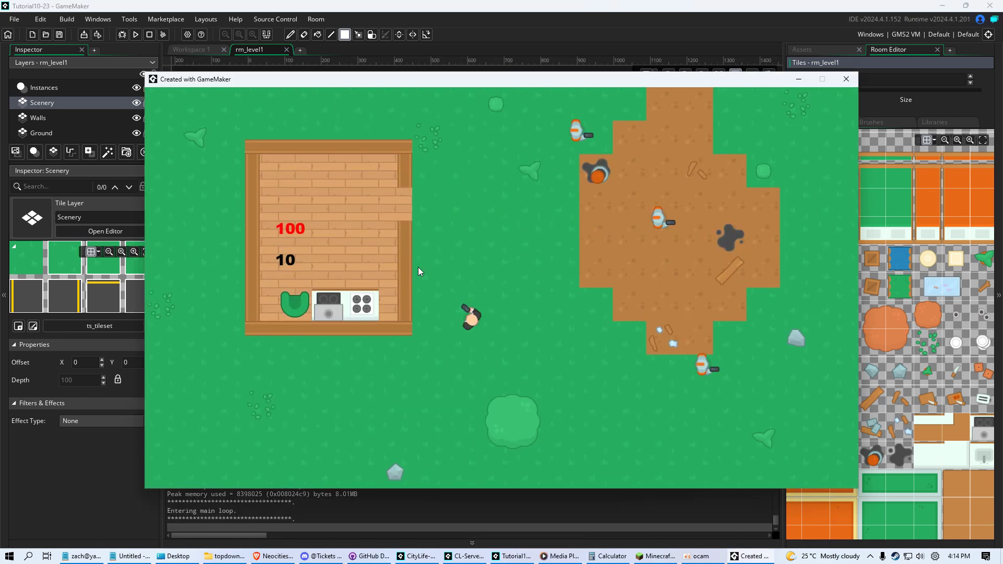
pyautogui.press('w')
pyautogui.press('d')
pyautogui.press('w')
pyautogui.press('s')
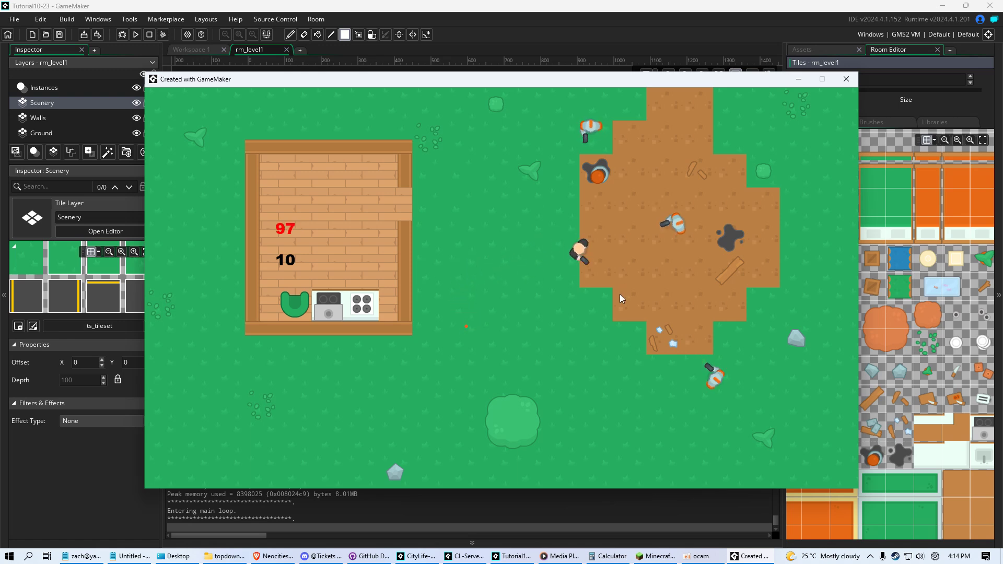
# Walk the character back to the house and test whether its wall below the doorway blocks movement
pyautogui.press('a')
pyautogui.press('s')
pyautogui.press('w')
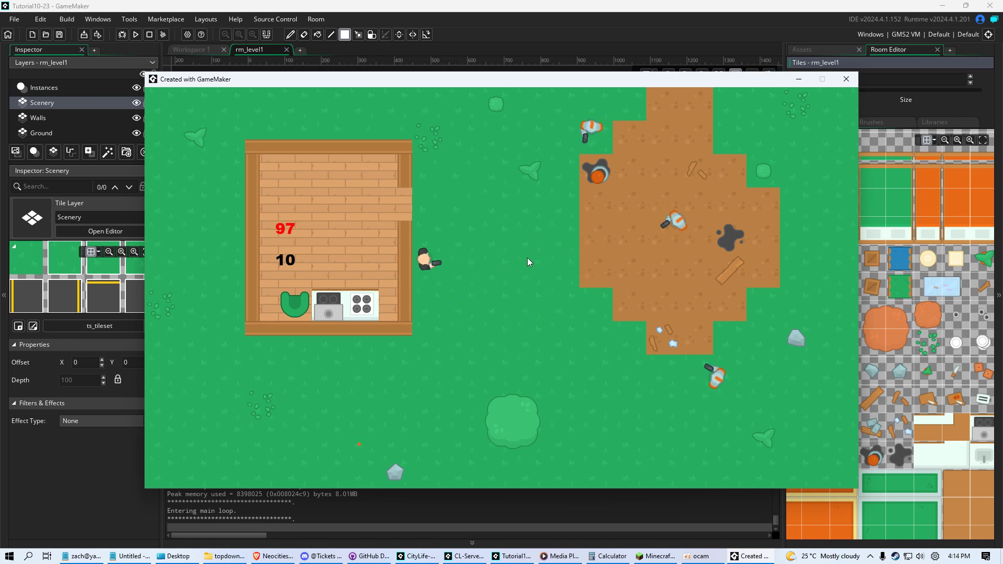
pyautogui.press('w')
pyautogui.press('d')
pyautogui.press('w')
pyautogui.press('a')
pyautogui.press('s')
pyautogui.press('d')
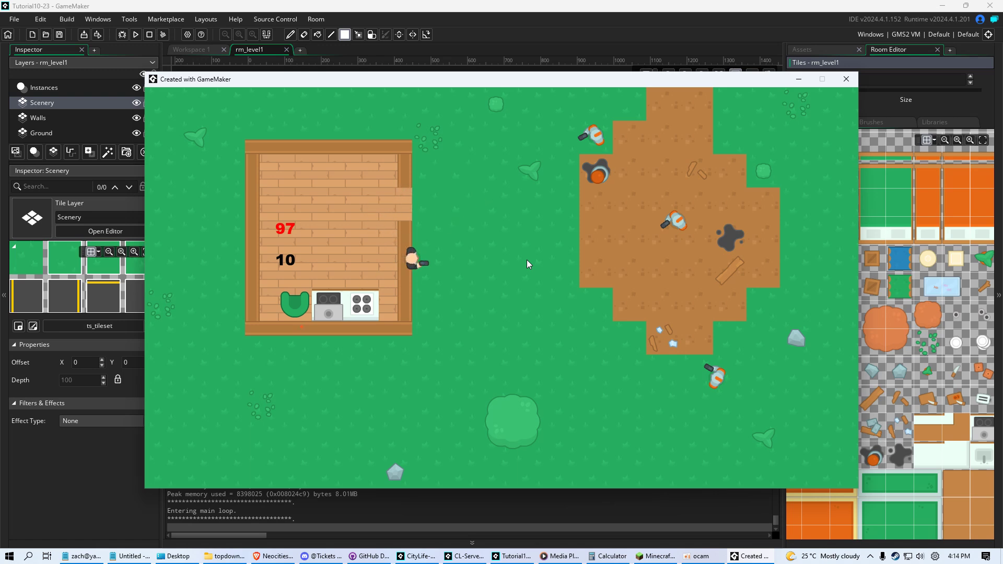
# Test the house's lower wall by moving the character against it below the armchair, and return to the grass beside the house
pyautogui.press('s')
pyautogui.press('a')
pyautogui.press('s')
pyautogui.press('w')
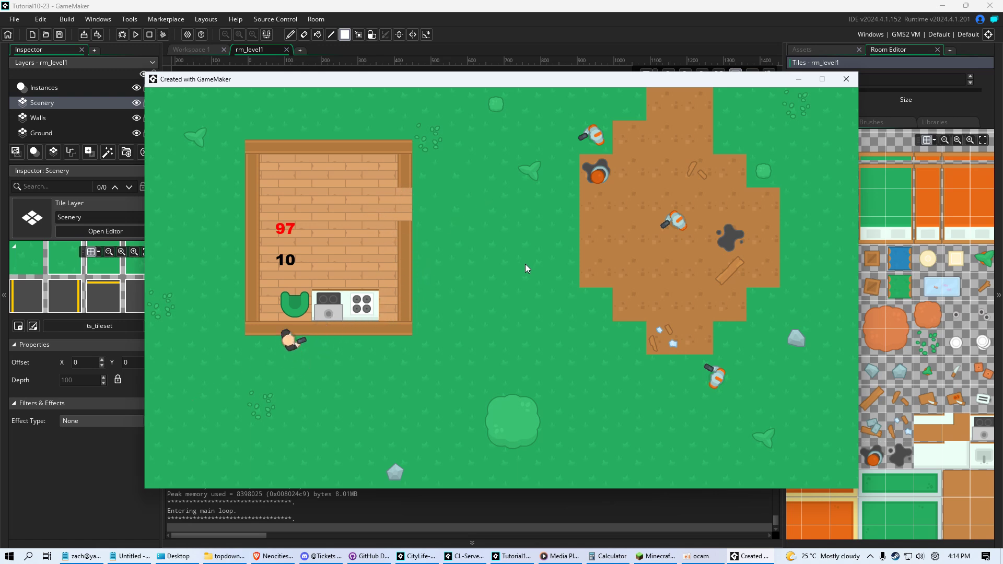
pyautogui.press('w')
pyautogui.press('d')
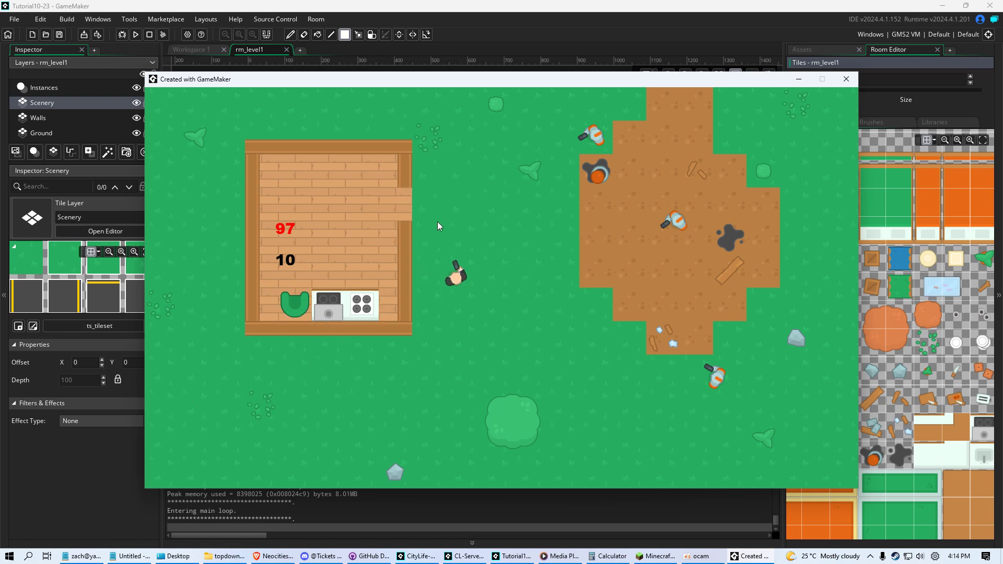
# Walk the character from below the house into its upper interior and back out to the grass on the doorway side
pyautogui.press('s')
pyautogui.press('a')
pyautogui.press('w')
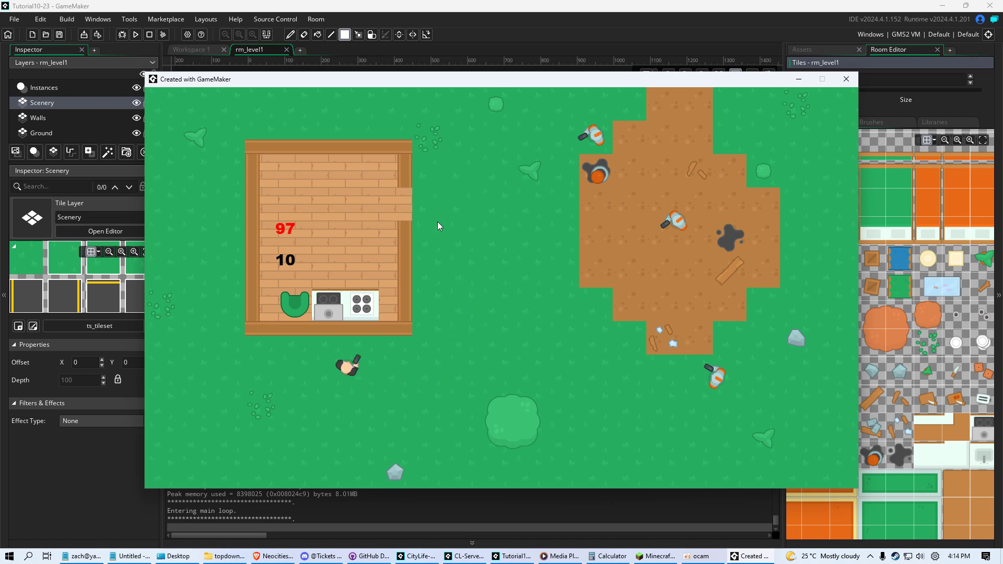
pyautogui.press('a')
pyautogui.press('w')
pyautogui.press('d')
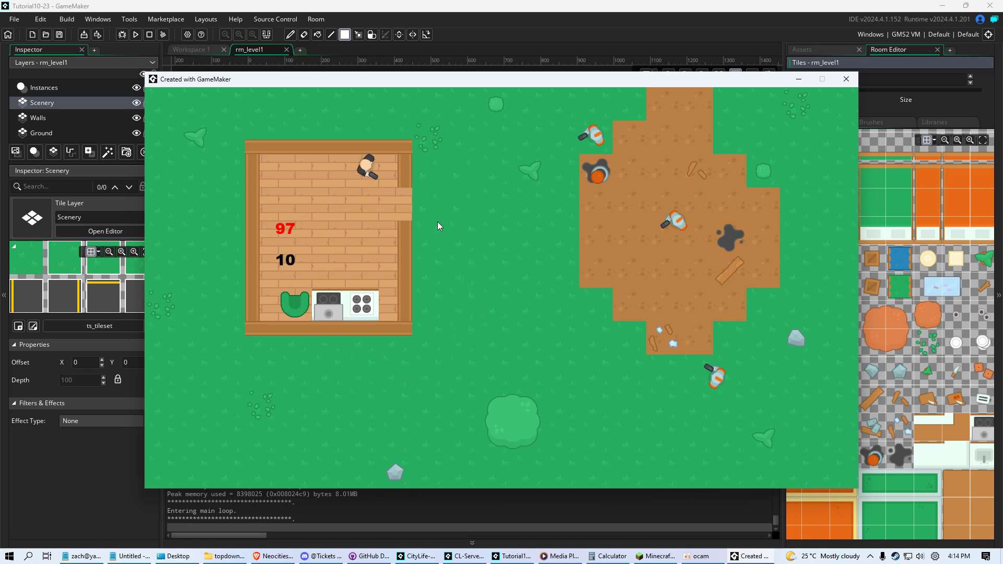
pyautogui.press('s')
pyautogui.press('s')
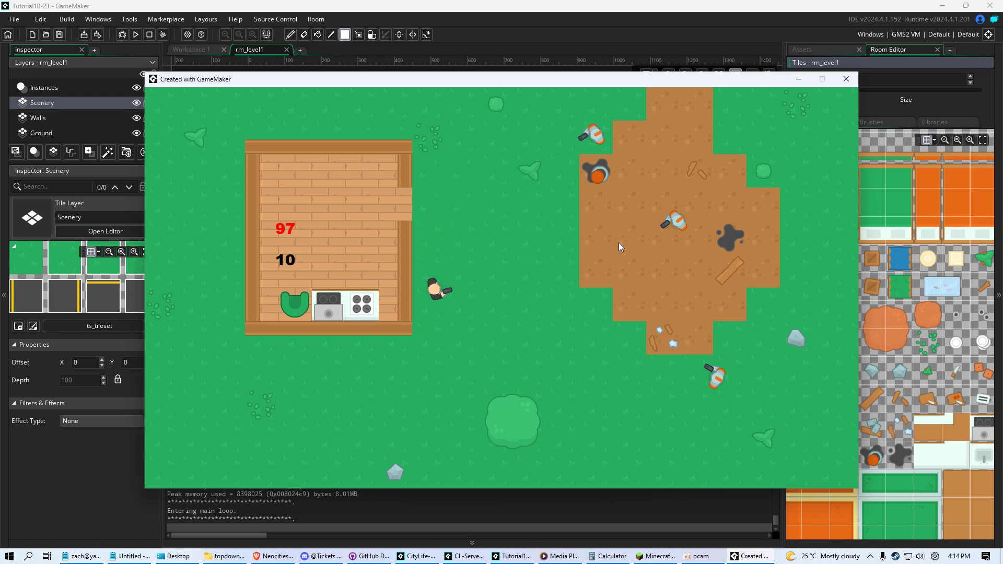
# Walk the character across the lower grass onto the large bush to test how it overlaps the scenery
pyautogui.press('s')
pyautogui.press('d')
pyautogui.press('d')
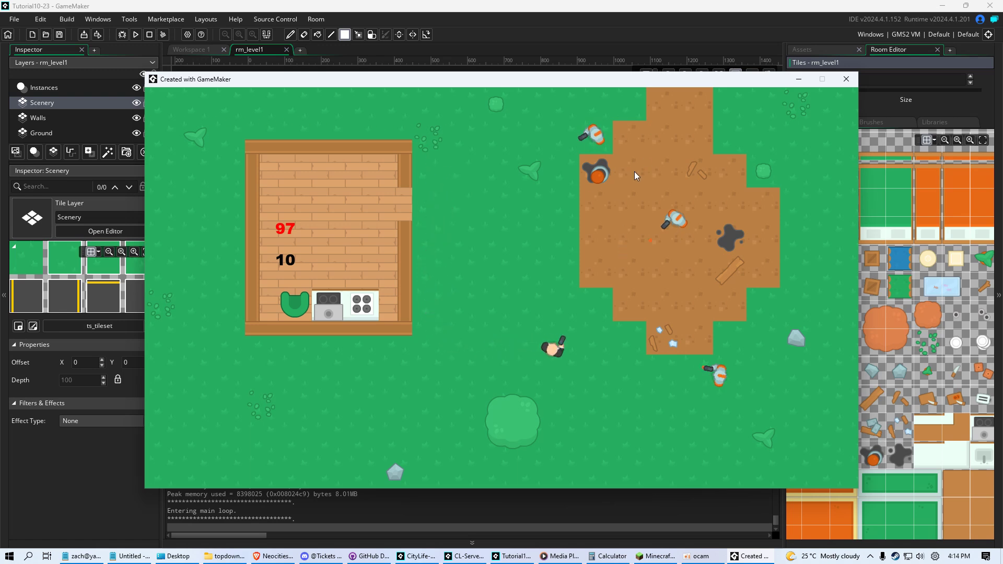
pyautogui.press('a')
pyautogui.press('s')
pyautogui.press('d')
pyautogui.press('s')
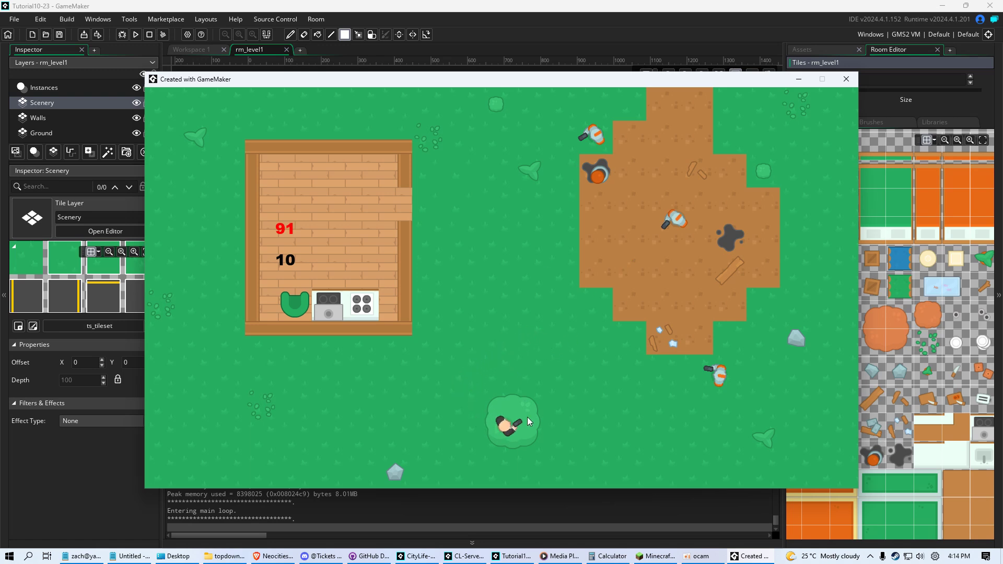
# Move the character to the grass by the house's lower corner and back to the large bush's upper edge
pyautogui.press('w')
pyautogui.press('a')
pyautogui.press('a')
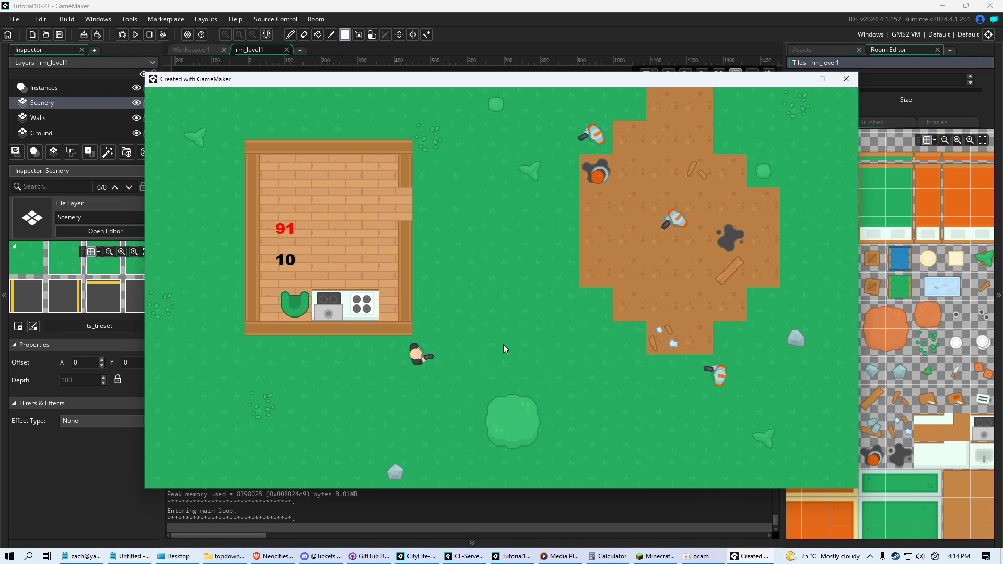
pyautogui.press('d')
pyautogui.press('s')
pyautogui.press('d')
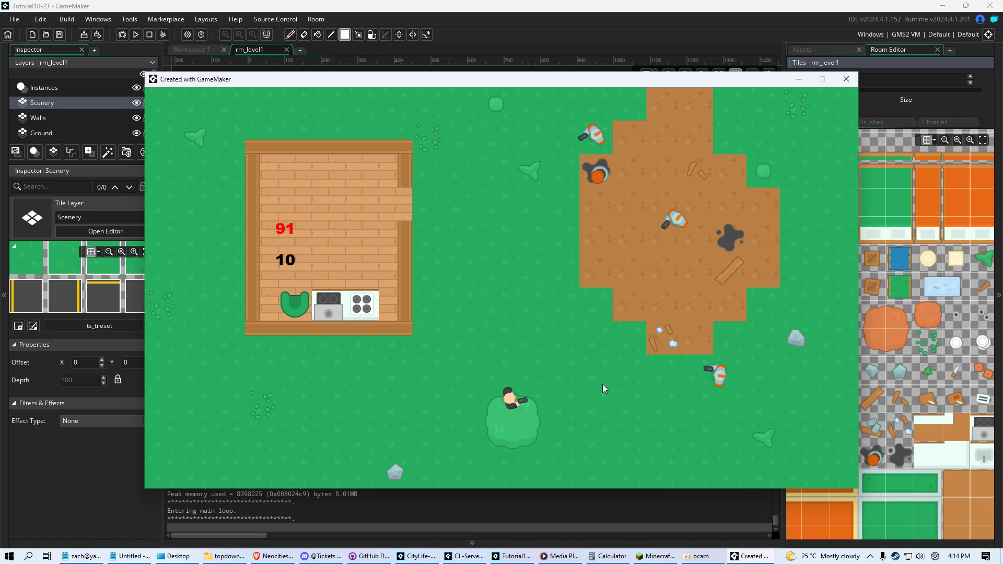
# Test the house's lower wall near the stove, its doorway and its upper wall by moving the character over them
pyautogui.press('w')
pyautogui.press('a')
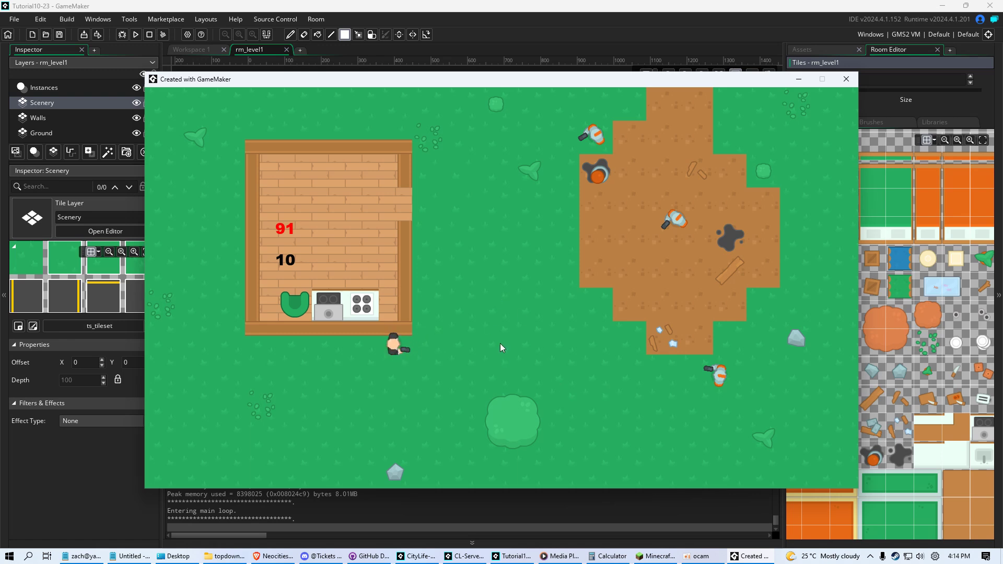
pyautogui.press('w')
pyautogui.press('d')
pyautogui.press('w')
pyautogui.press('a')
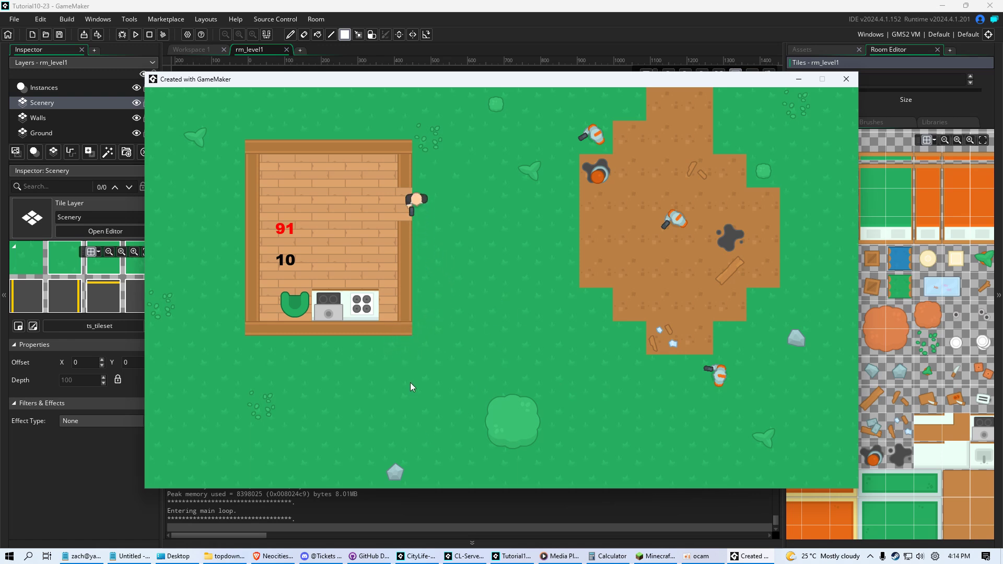
pyautogui.press('s')
pyautogui.press('a')
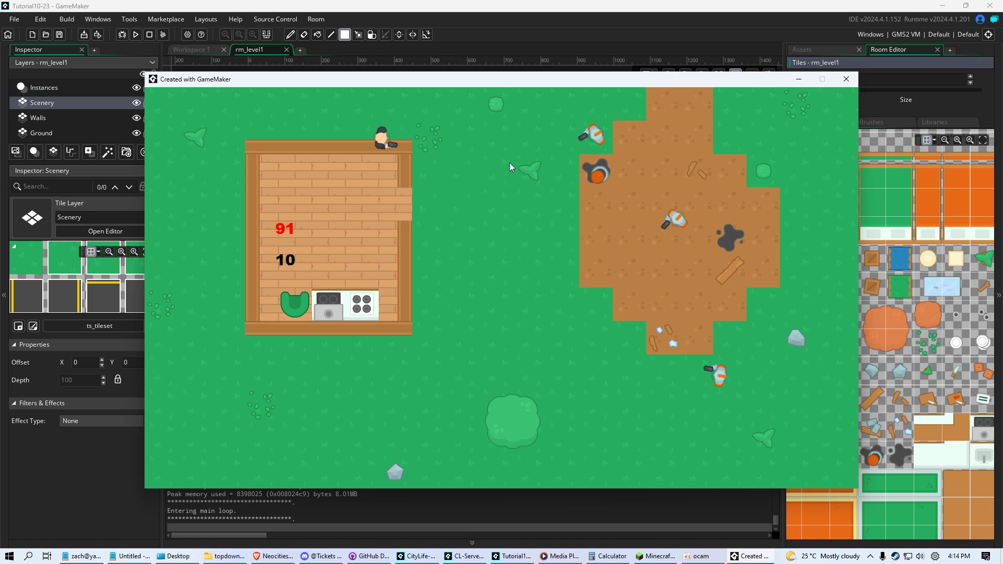
# Walk the character off the upper wall and down the grass alongside the house's doorway side
pyautogui.press('d')
pyautogui.press('s')
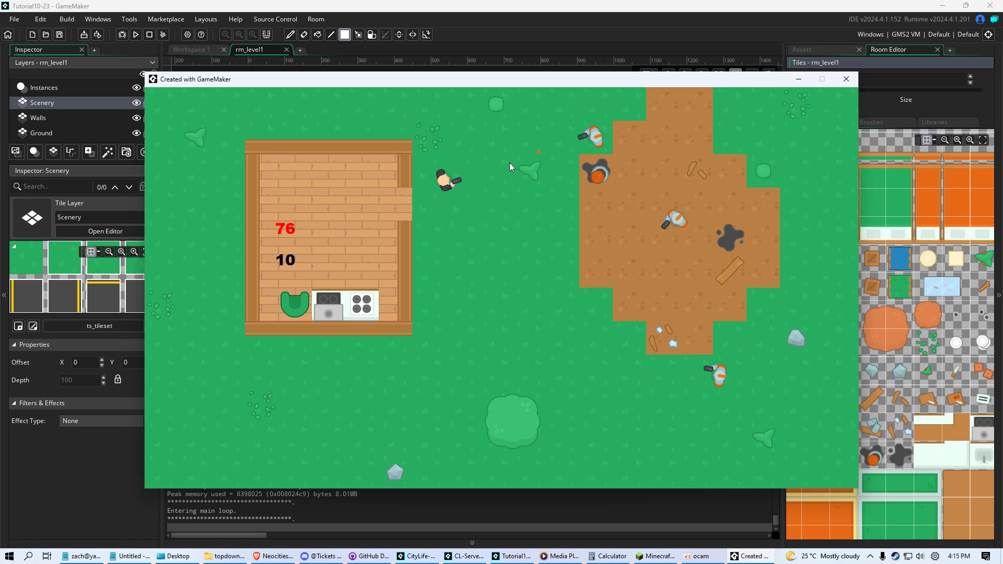
pyautogui.press('s')
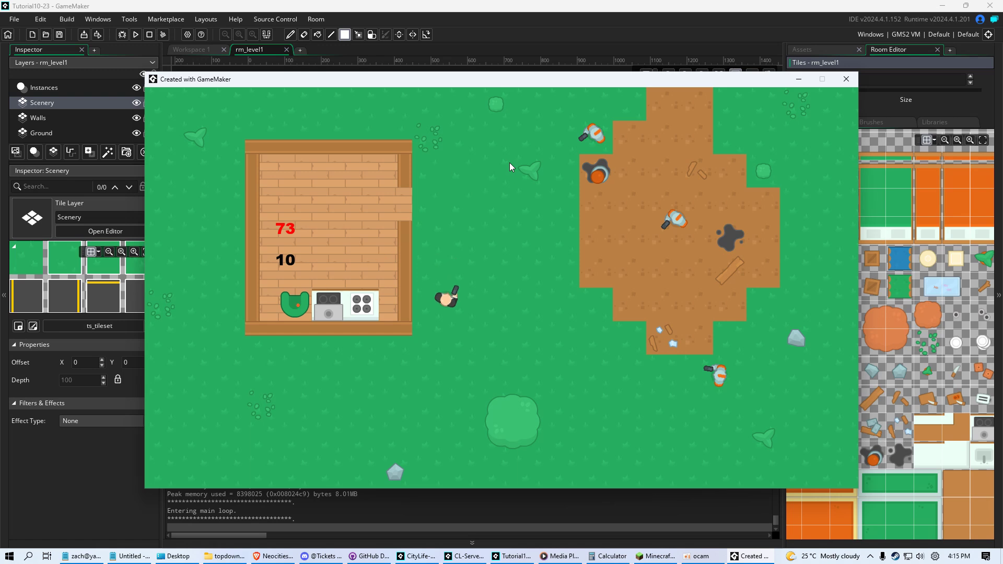